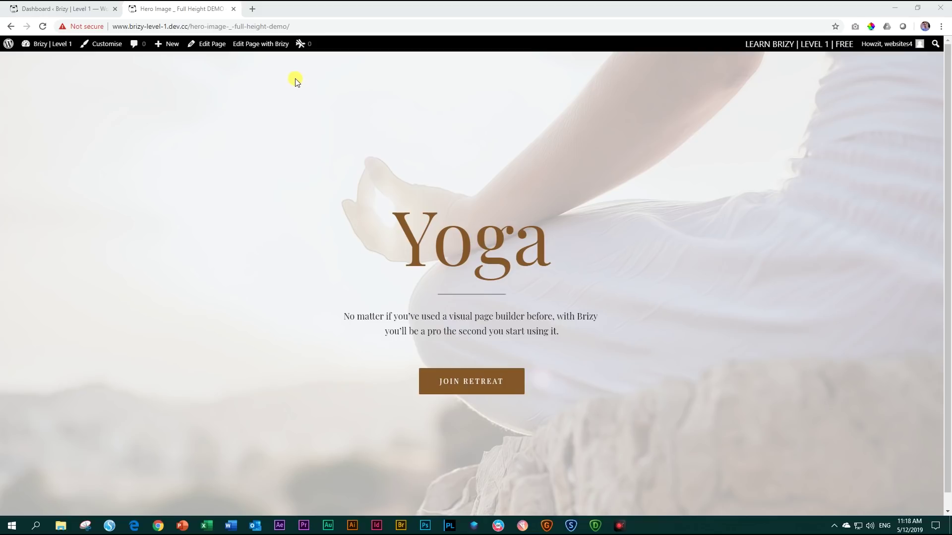
# Step: Reload the finished 'Hero Image – Full Height DEMO' page to review the Yoga hero
pyautogui.click(43, 26)
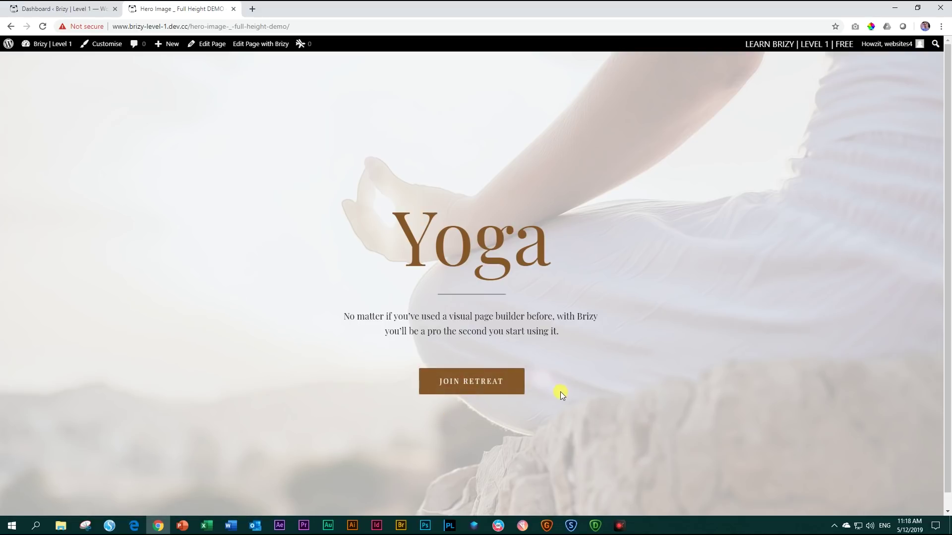
# Step: Close the demo tab and start a new page titled 'Level 1 - 02 Hero Image Full'
pyautogui.click(233, 8)
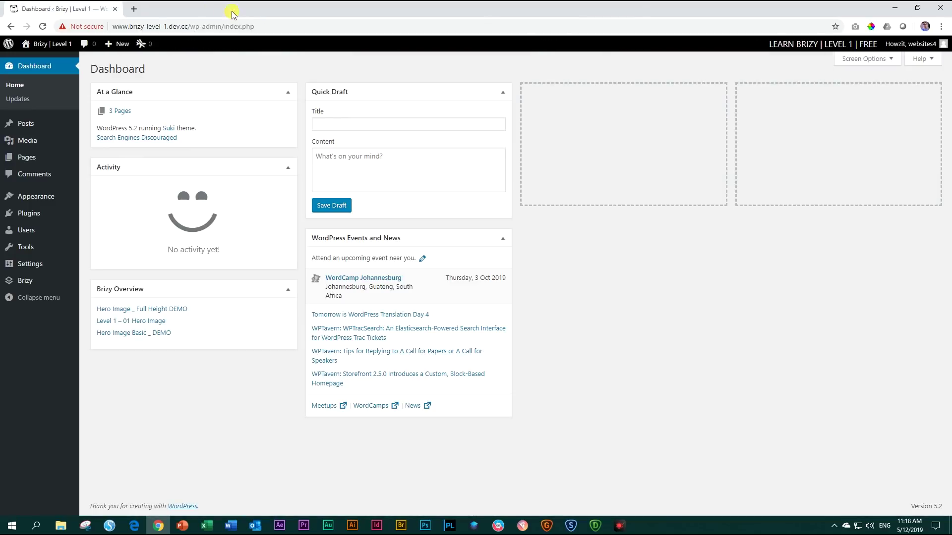
pyautogui.moveTo(23, 159)
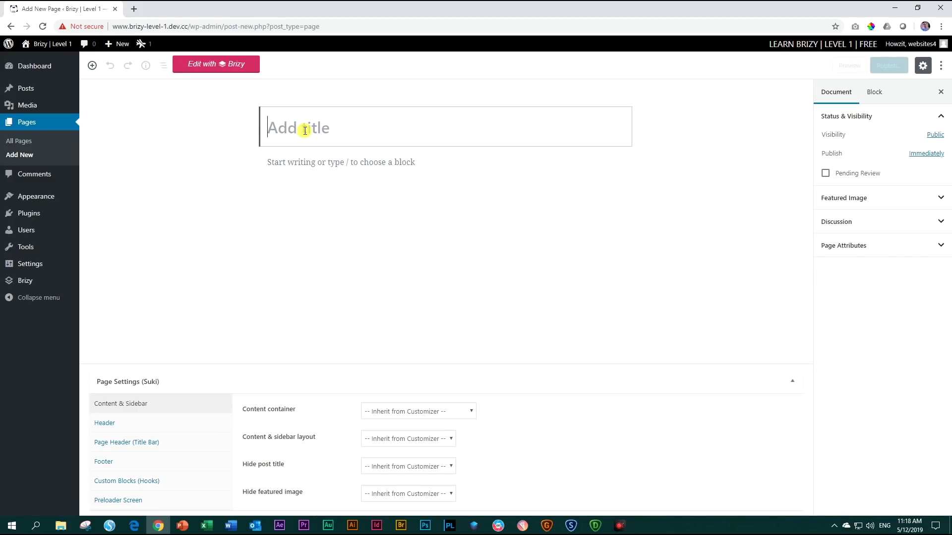
pyautogui.write('Level')
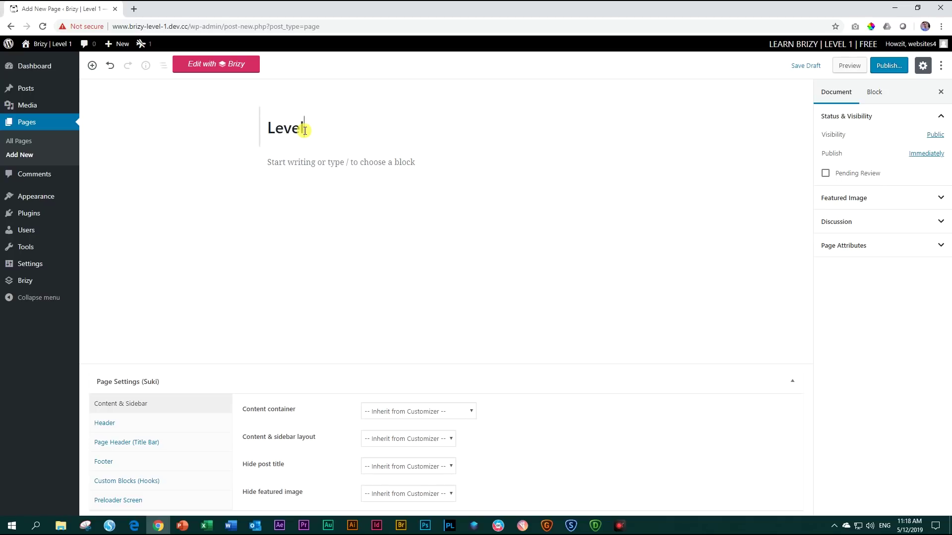
pyautogui.write(' 1 - 02 Hero Im')
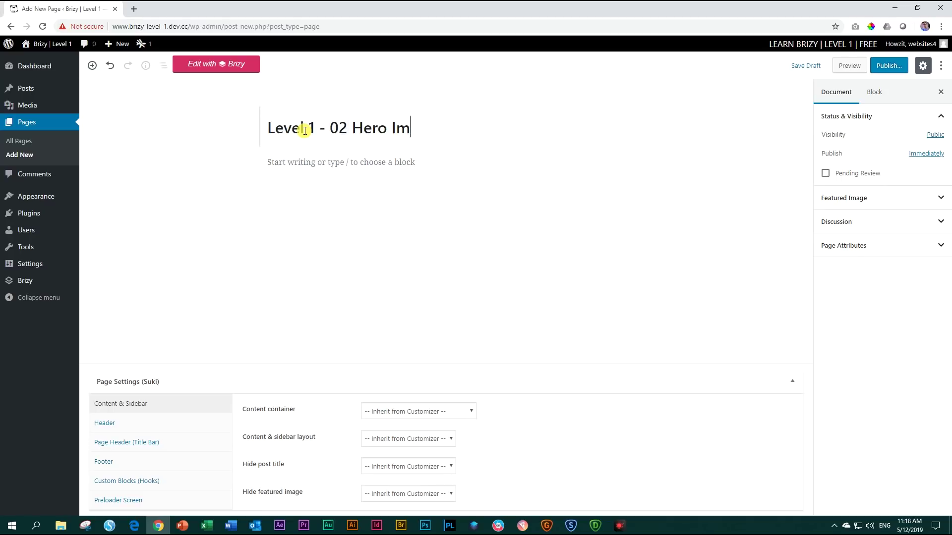
pyautogui.write('age Full')
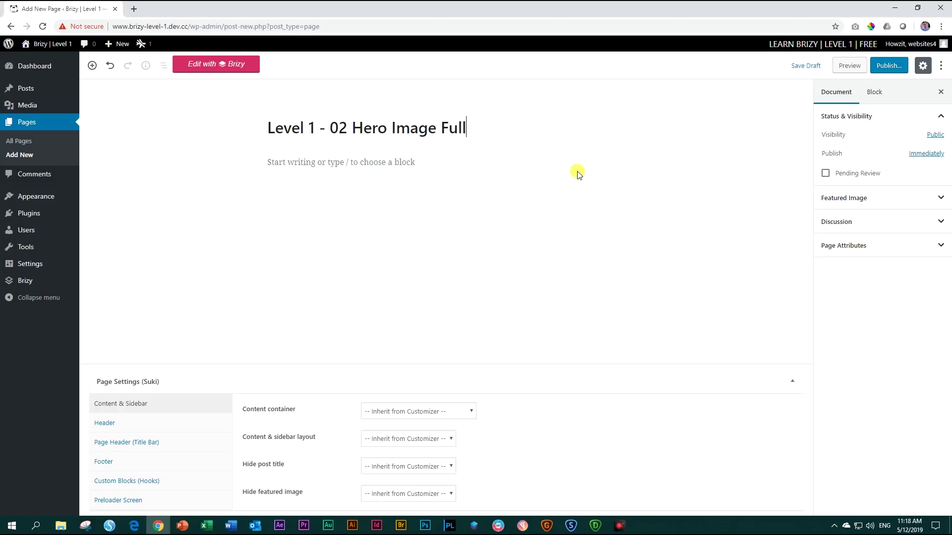
# Step: Publish the new page and open it with Brizy
pyautogui.click(889, 70)
pyautogui.click(889, 70)
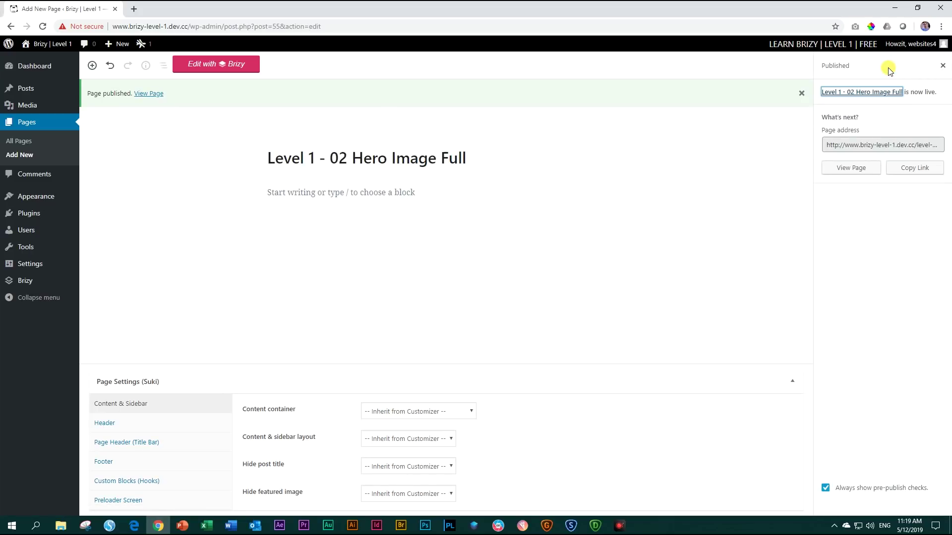
pyautogui.click(234, 64)
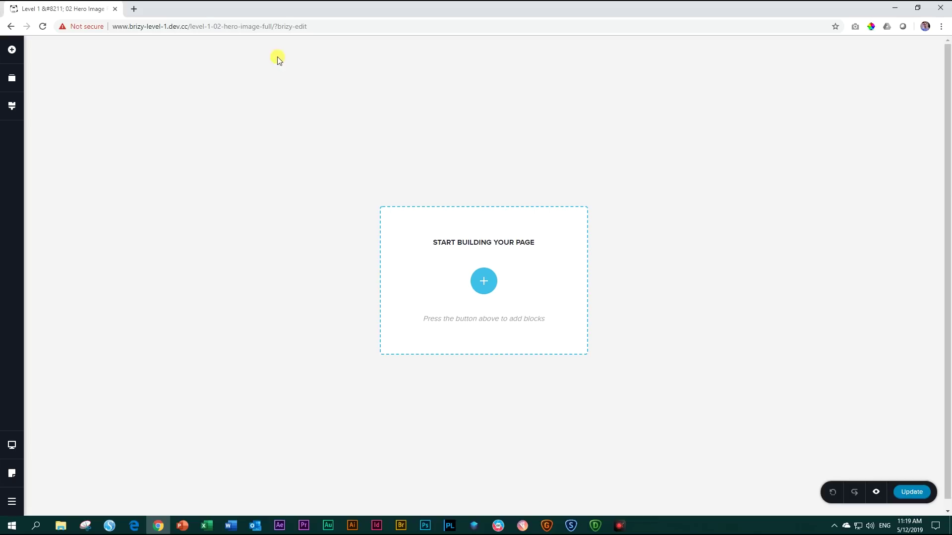
# Step: Add a blank block and delete its left column, leaving a single column
pyautogui.click(484, 282)
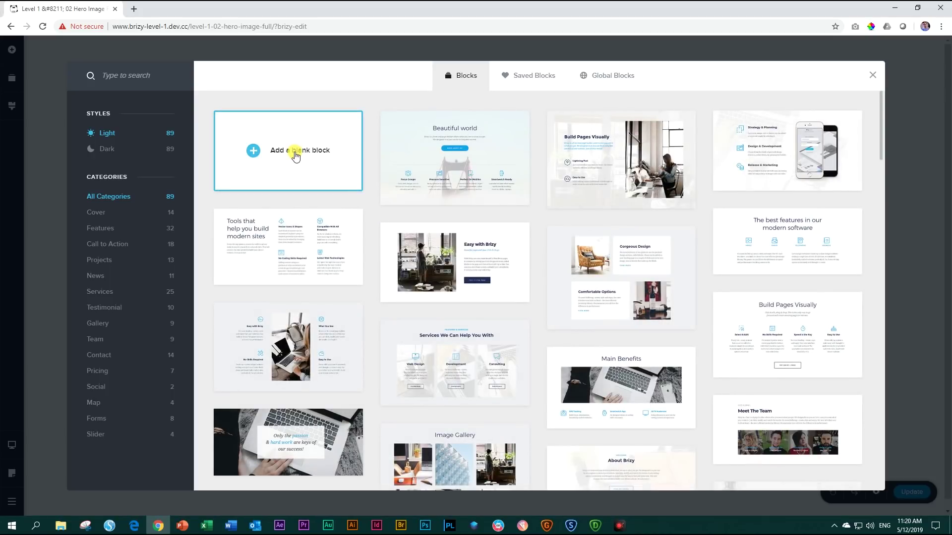
pyautogui.click(295, 153)
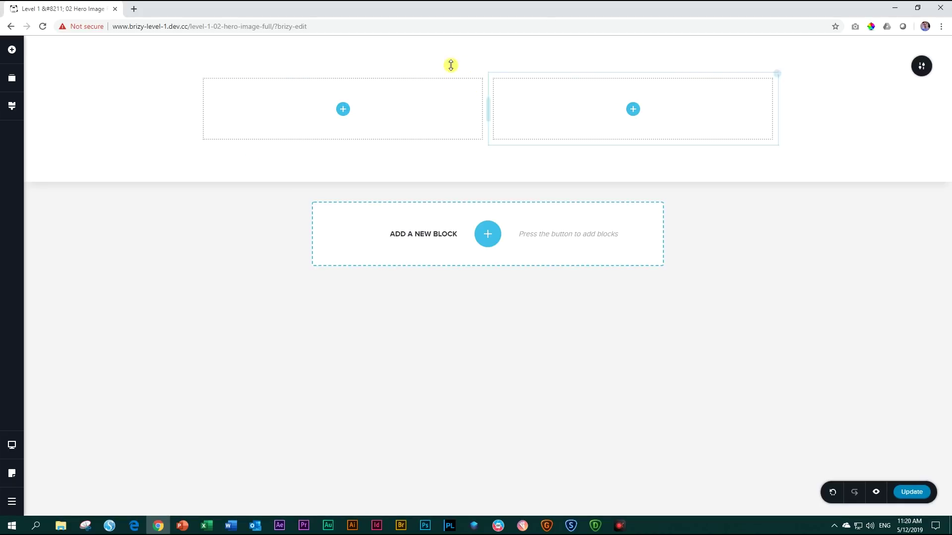
pyautogui.rightClick(439, 102)
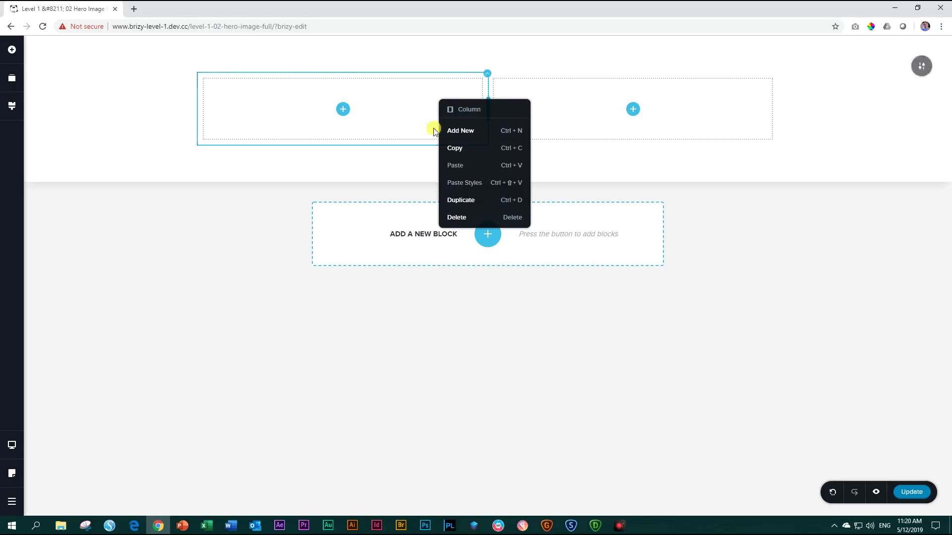
pyautogui.click(453, 216)
pyautogui.rightClick(619, 113)
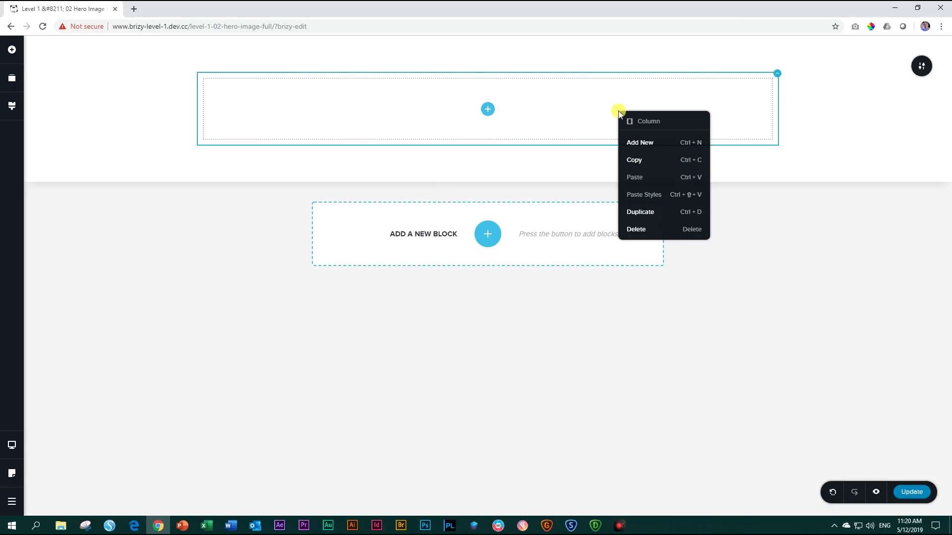
pyautogui.click(634, 230)
# Step: Set the yoga photo from the Media Library as the section's background image
pyautogui.moveTo(837, 166)
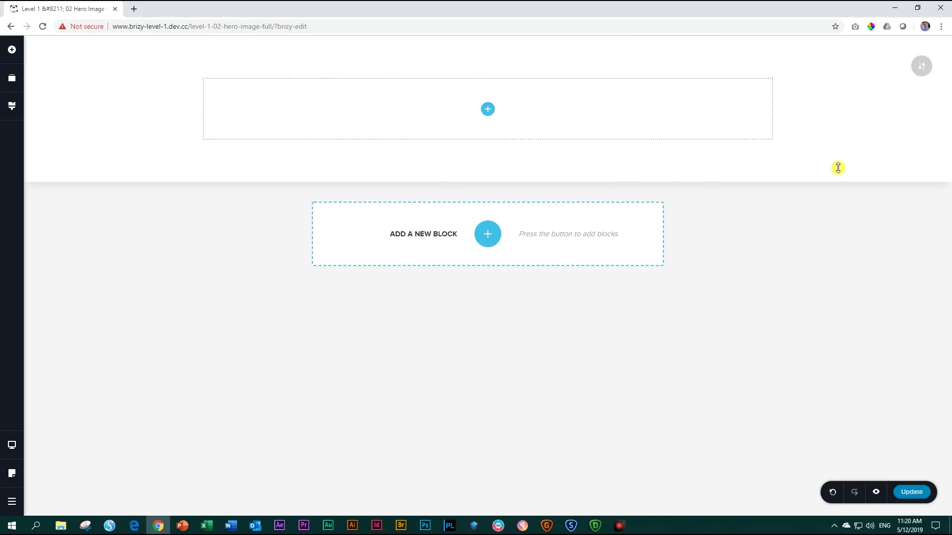
pyautogui.click(922, 67)
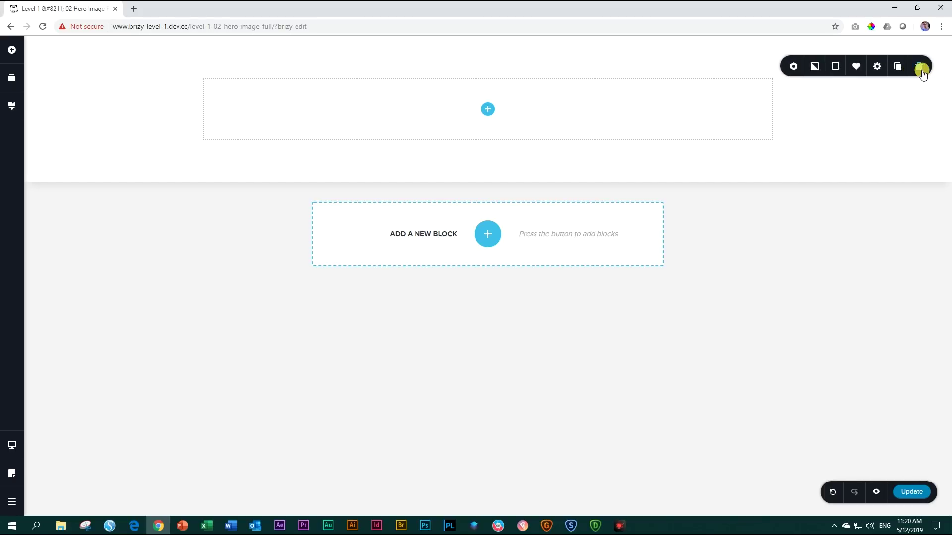
pyautogui.click(814, 66)
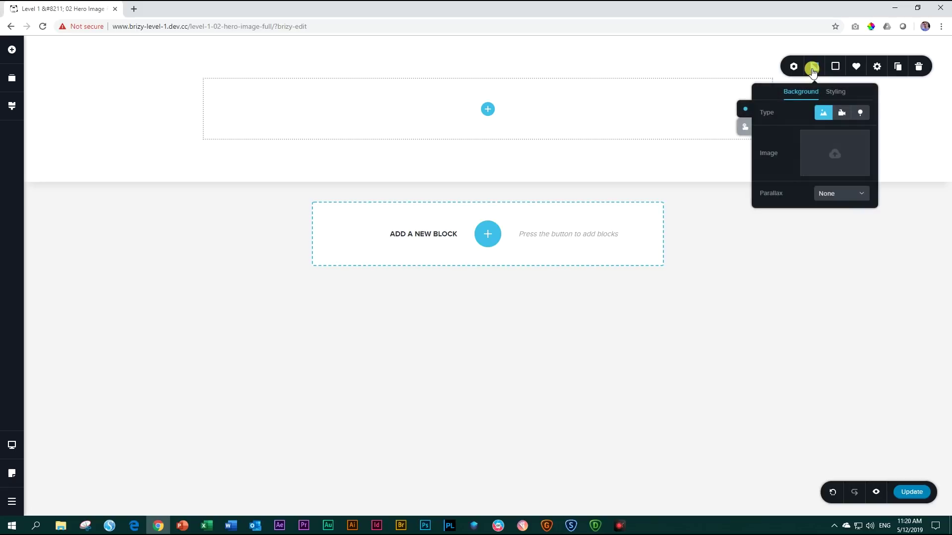
pyautogui.click(828, 153)
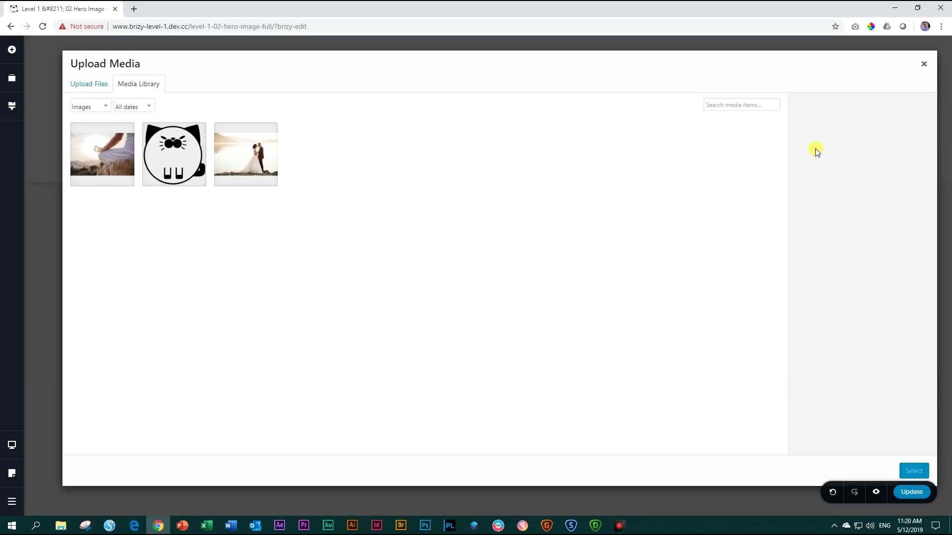
pyautogui.click(93, 164)
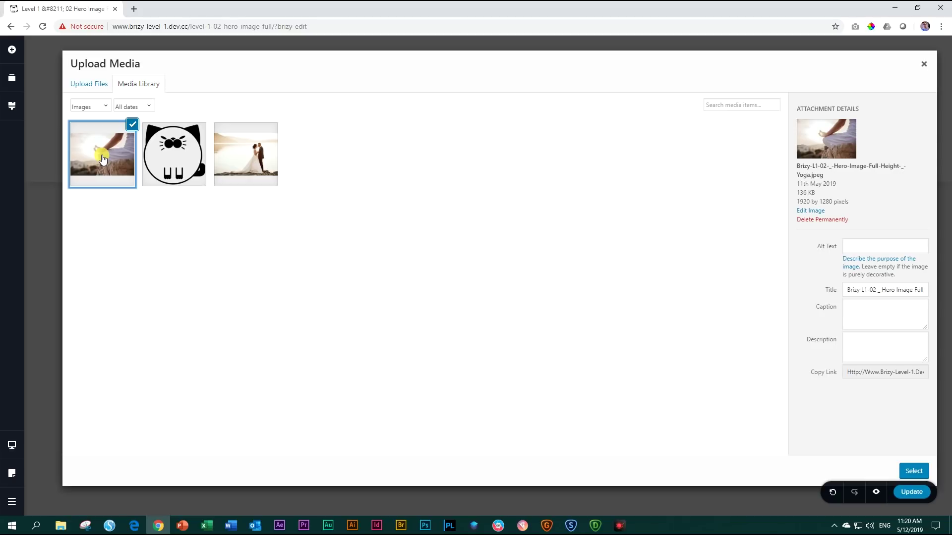
pyautogui.click(914, 471)
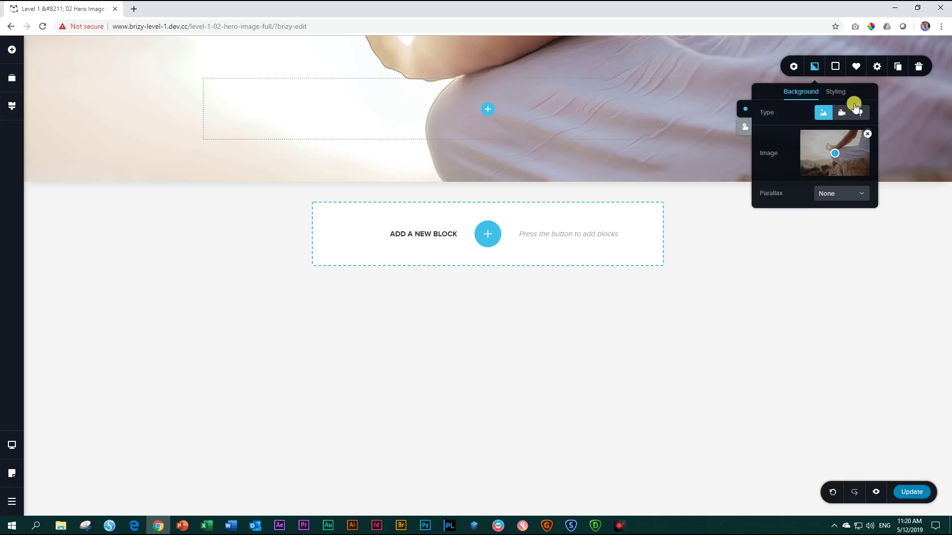
# Step: Switch on Full Height in the section's size settings
pyautogui.click(877, 69)
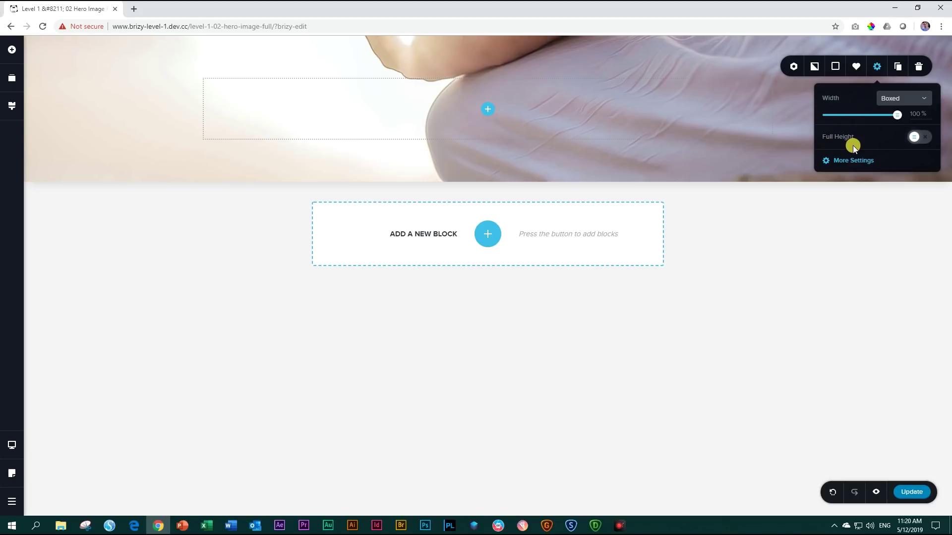
pyautogui.click(919, 138)
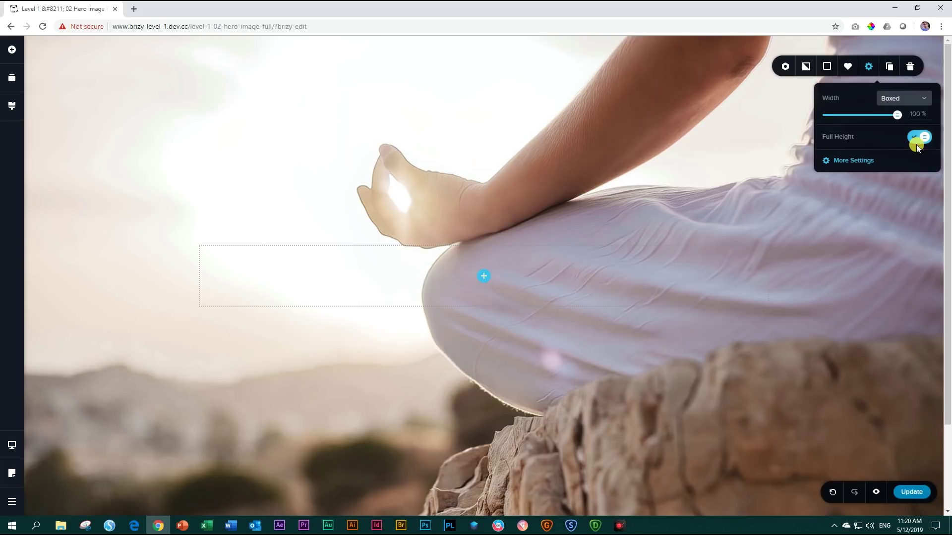
# Step: Give the background a light #EEF0F2 overlay at about 65% opacity
pyautogui.click(828, 68)
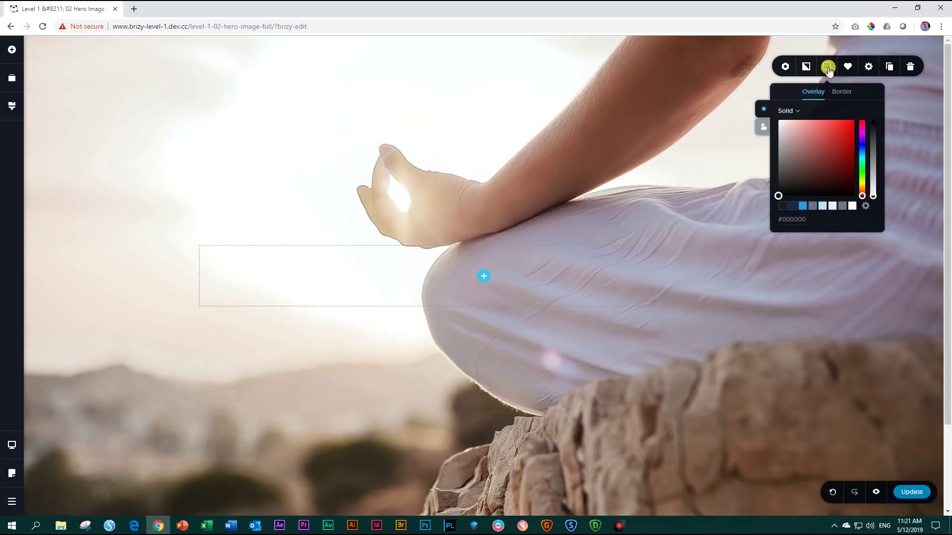
pyautogui.click(832, 206)
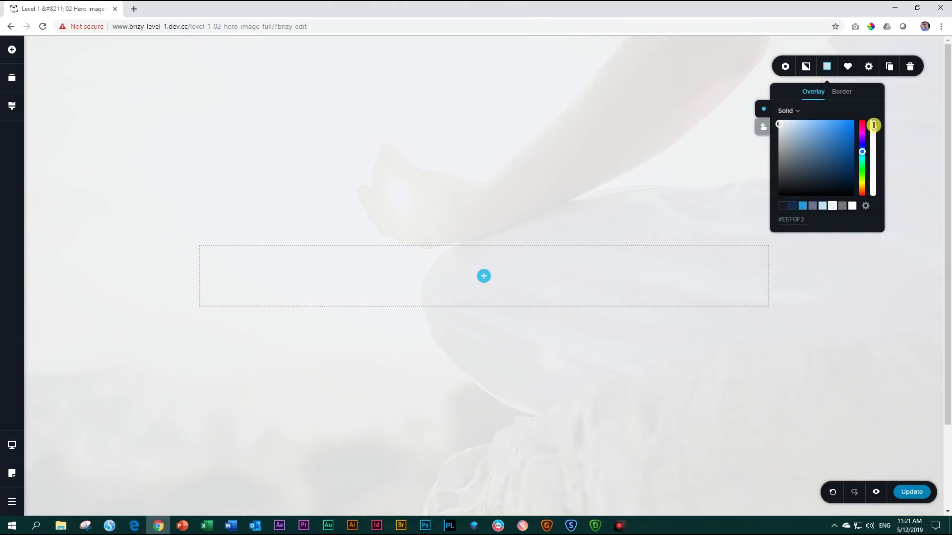
pyautogui.moveTo(874, 125)
pyautogui.moveTo(874, 128); pyautogui.dragTo(878, 166)
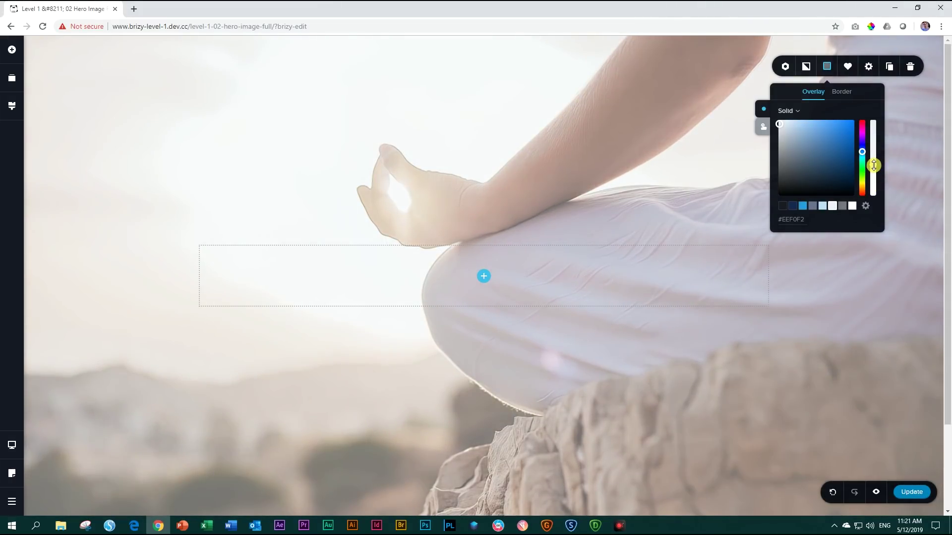
pyautogui.moveTo(873, 165); pyautogui.dragTo(875, 180)
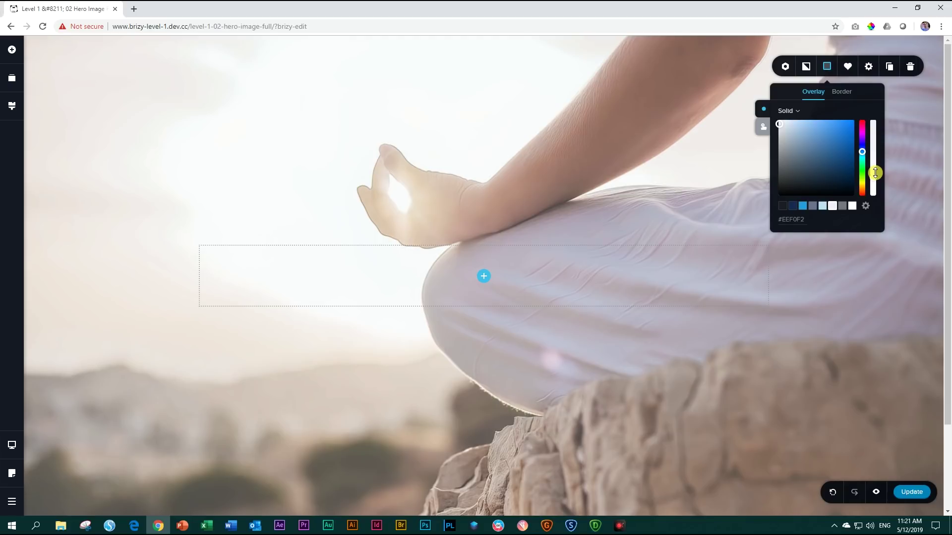
pyautogui.moveTo(877, 174)
pyautogui.moveTo(877, 173); pyautogui.dragTo(879, 142)
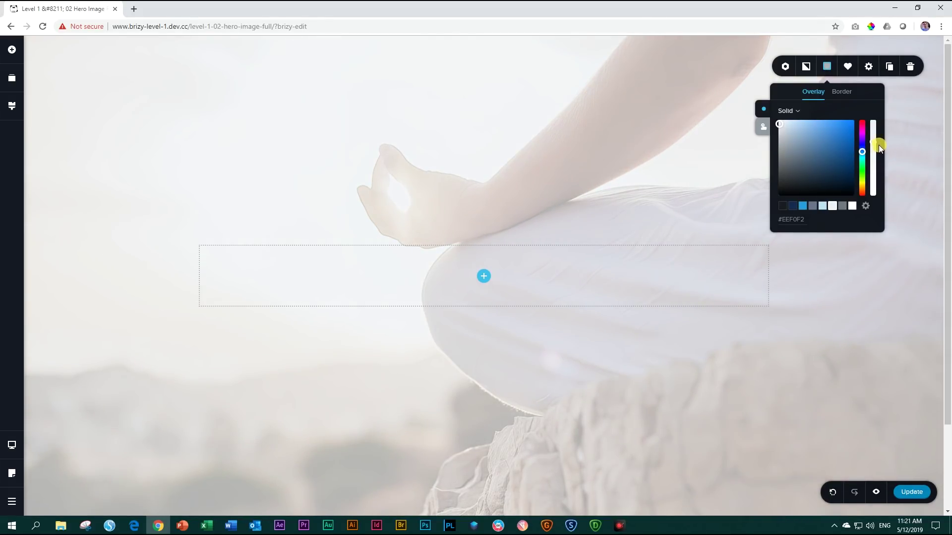
pyautogui.click(853, 255)
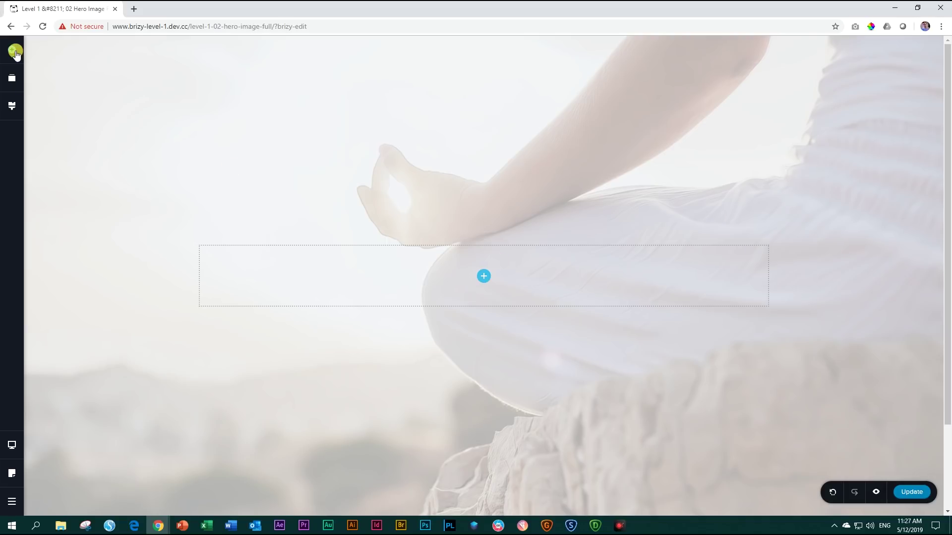
pyautogui.click(12, 50)
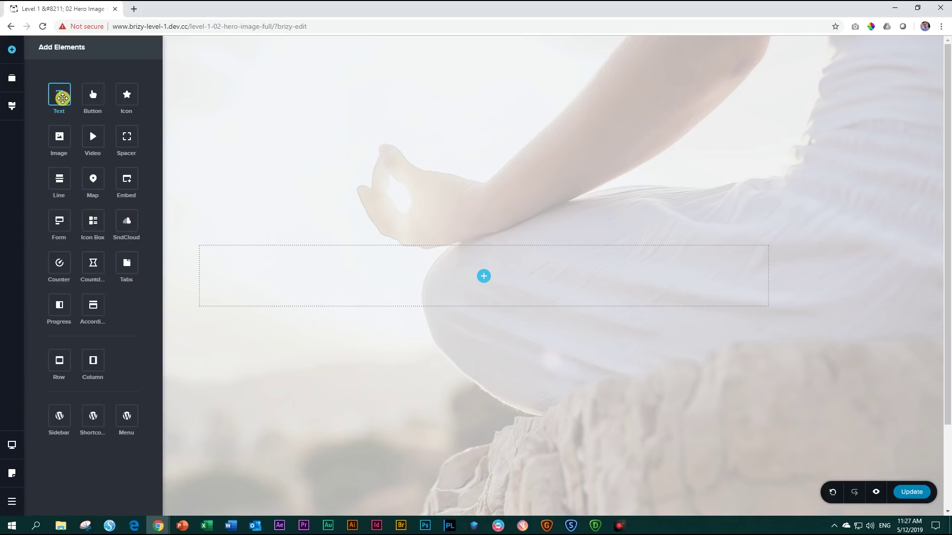
# Step: Drag in a text block, a divider line, a second text block and a button
pyautogui.moveTo(59, 94); pyautogui.dragTo(491, 278)
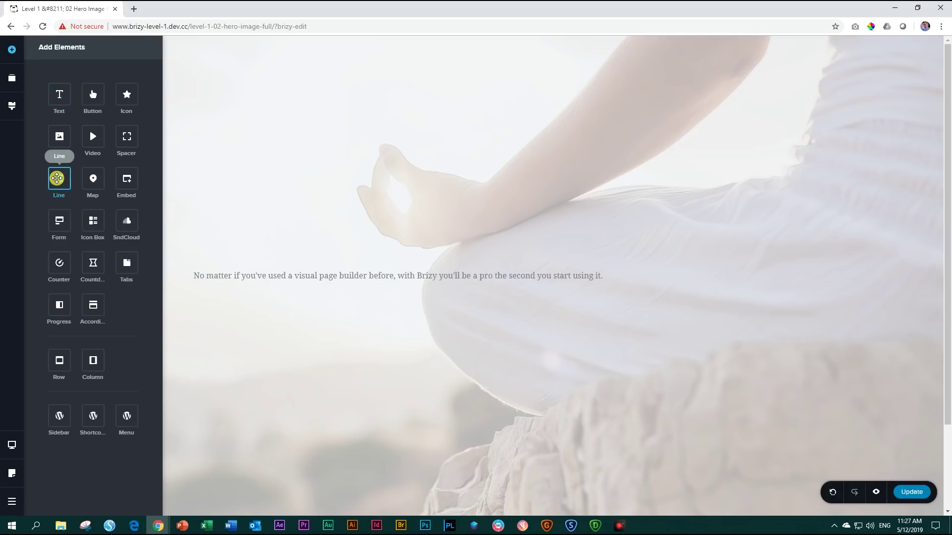
pyautogui.moveTo(60, 178); pyautogui.dragTo(373, 286)
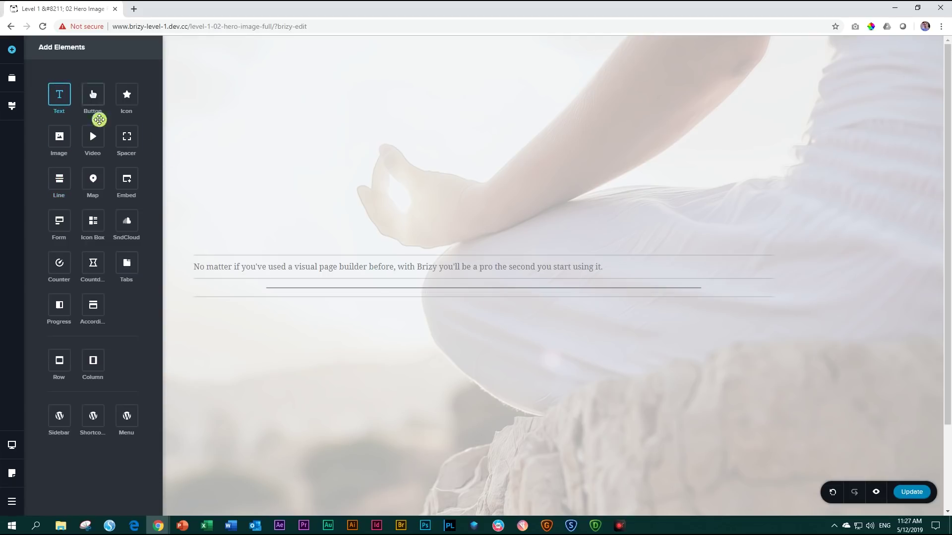
pyautogui.moveTo(99, 120); pyautogui.dragTo(299, 296)
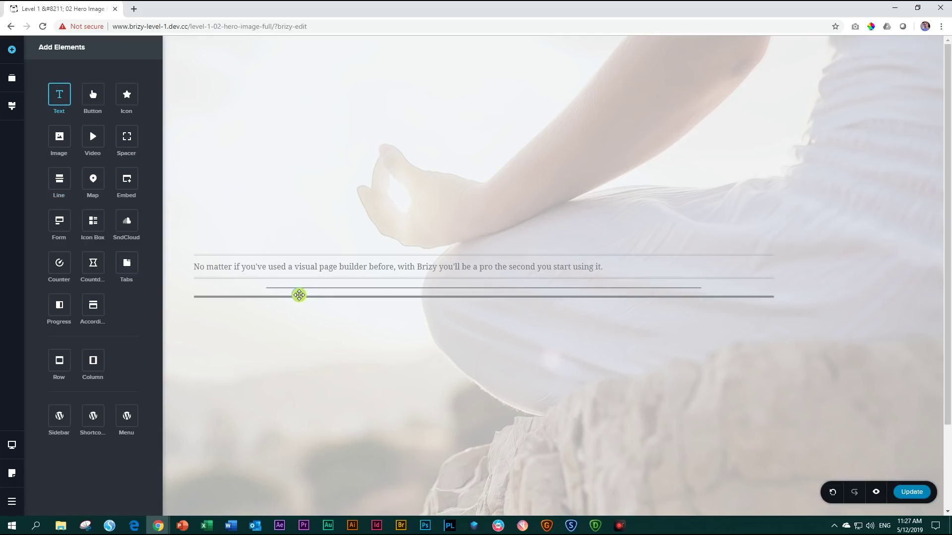
pyautogui.moveTo(299, 295); pyautogui.dragTo(299, 298)
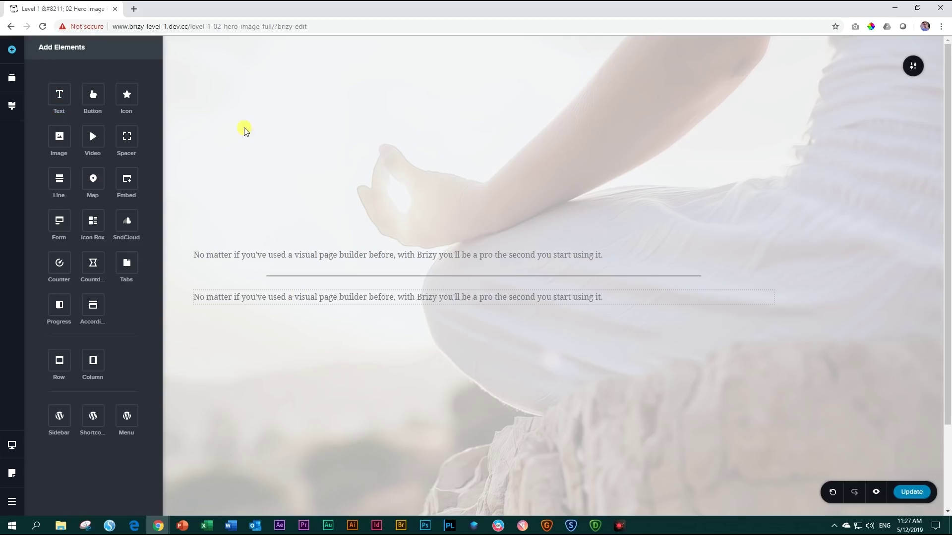
pyautogui.moveTo(91, 93); pyautogui.dragTo(248, 309)
# Step: Replace the first text block's content with 'Yoga'
pyautogui.click(240, 334)
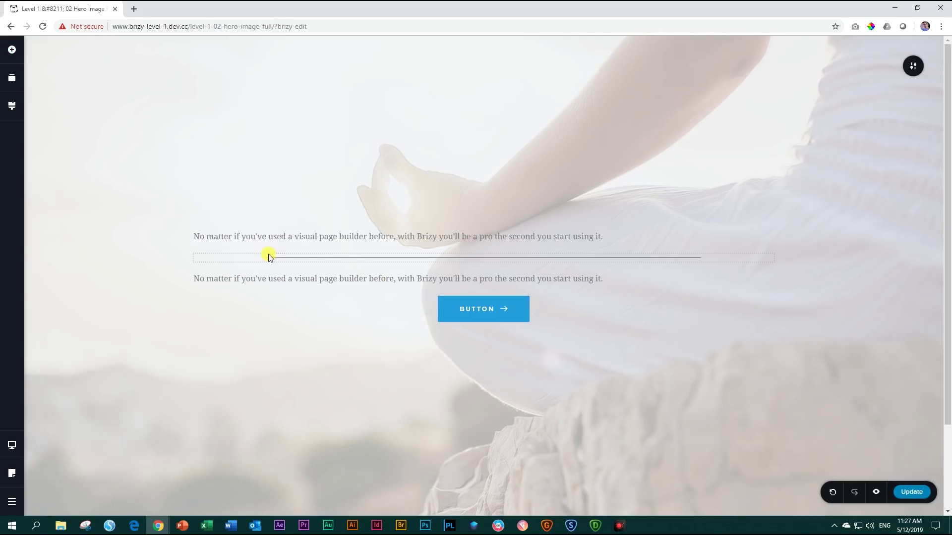
pyautogui.doubleClick(271, 237)
pyautogui.click(271, 236)
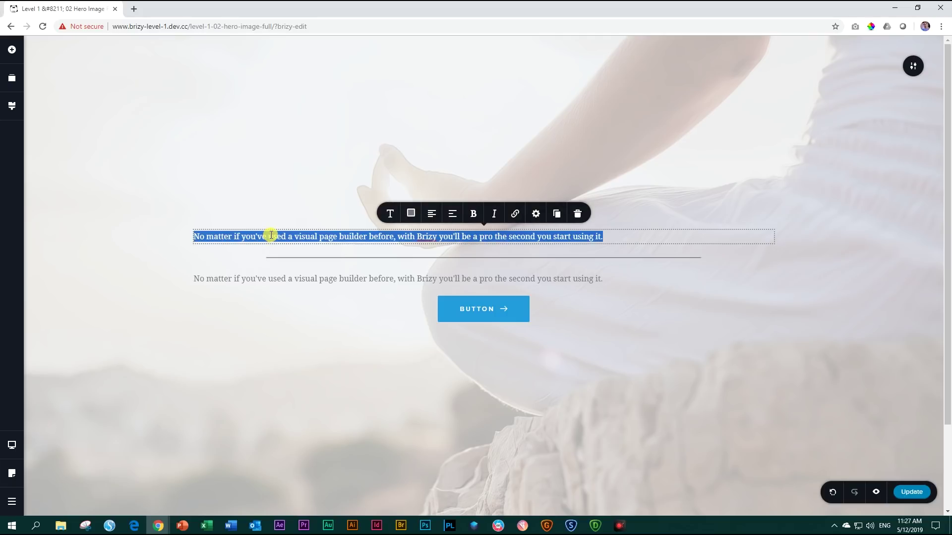
pyautogui.write('Yoga')
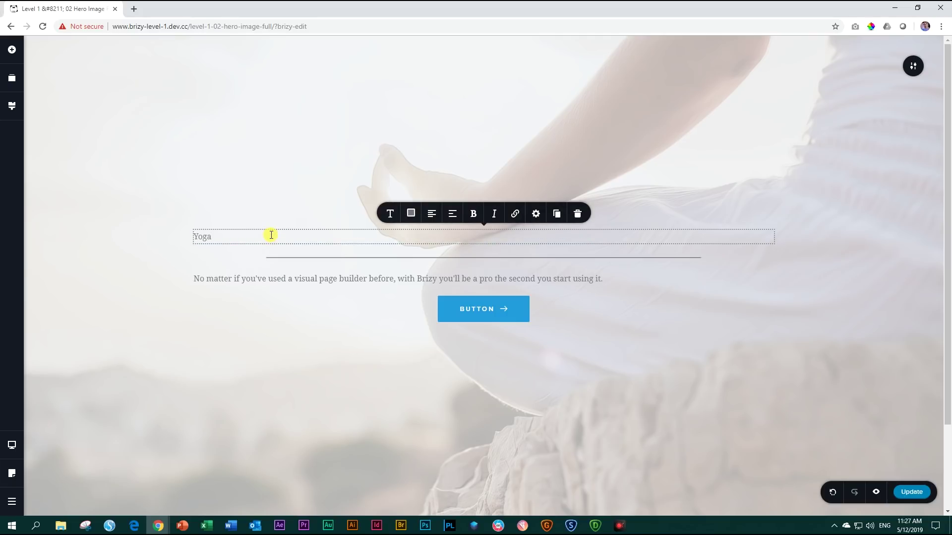
# Step: Set 'Yoga' to Playfair Display, size 150, in a brown hex colour
pyautogui.click(391, 213)
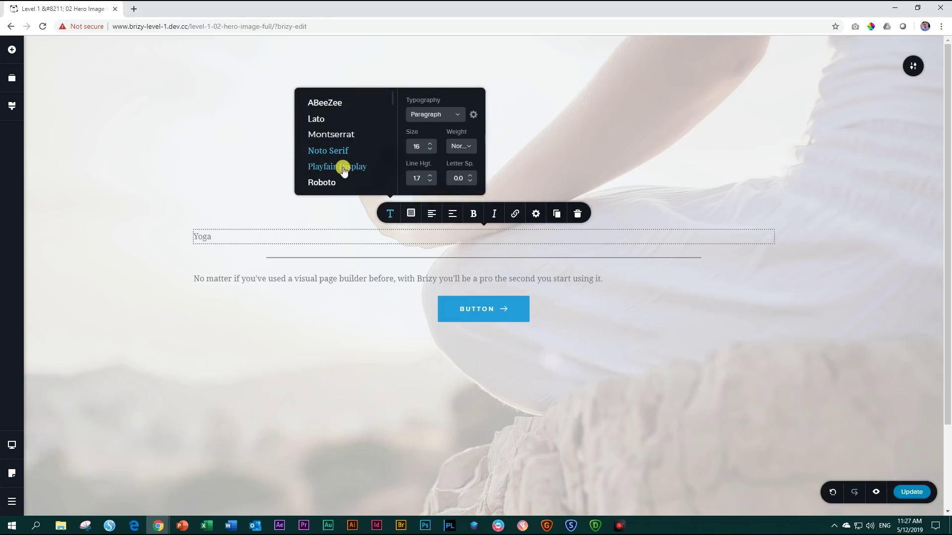
pyautogui.click(343, 168)
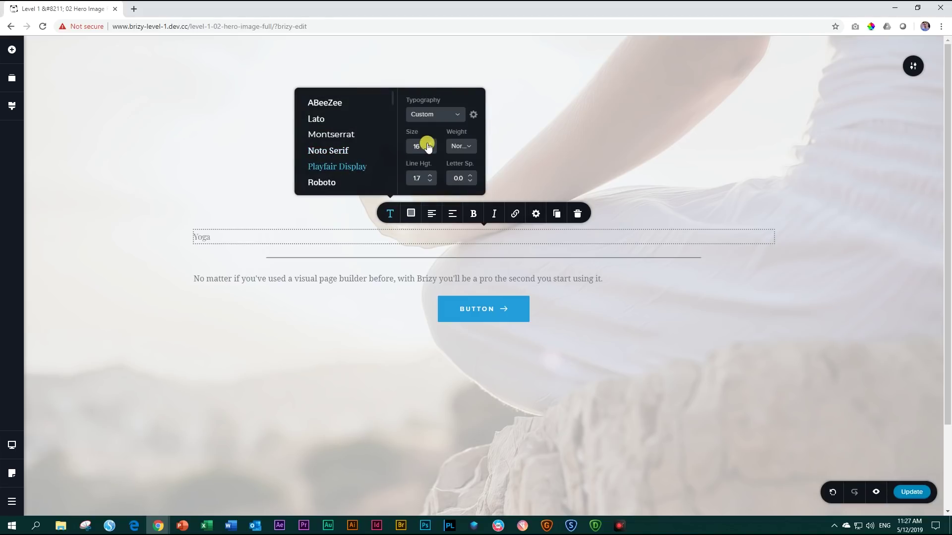
pyautogui.doubleClick(422, 145)
pyautogui.write('150')
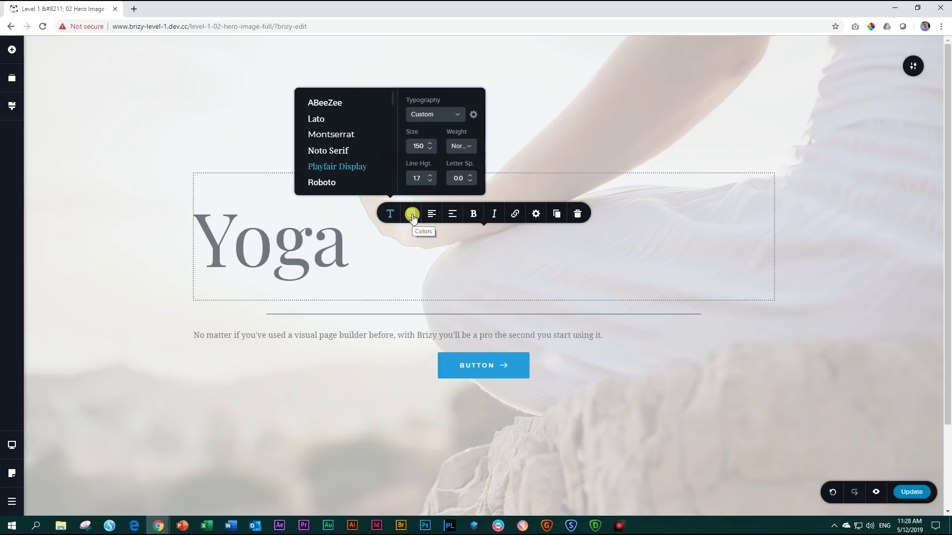
pyautogui.click(412, 215)
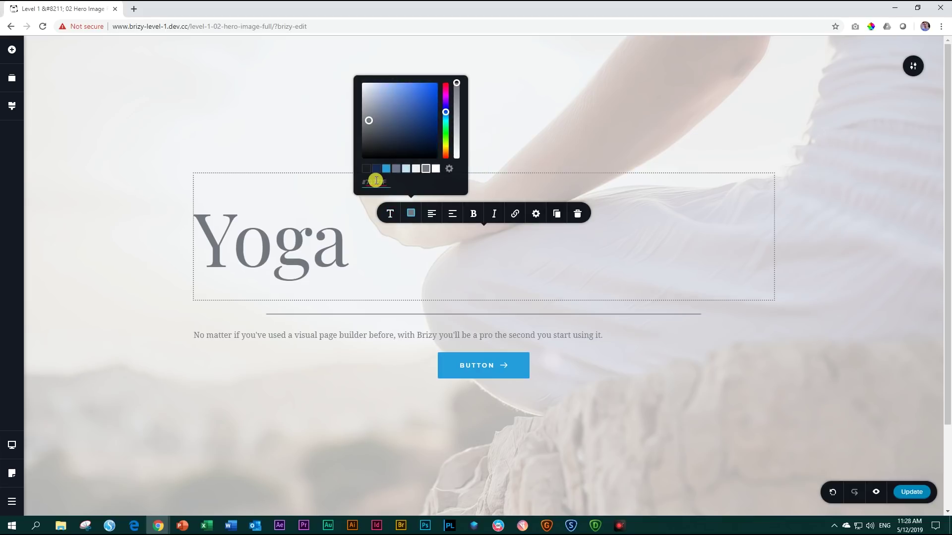
pyautogui.doubleClick(375, 182)
pyautogui.write('8')
pyautogui.write('8b')
pyautogui.write('A')
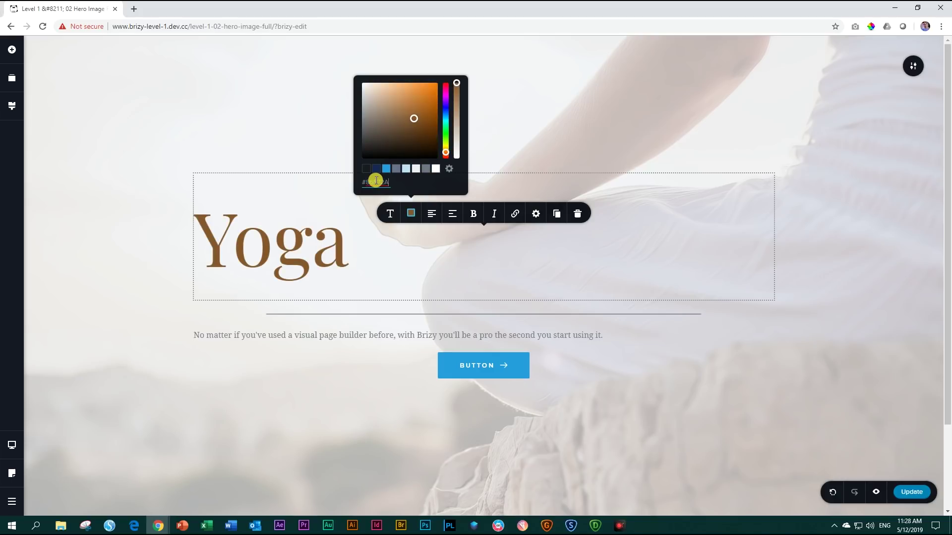
pyautogui.tripleClick(377, 180)
# Step: Centre the Yoga heading and reduce its line height to 1.0
pyautogui.click(431, 217)
pyautogui.click(431, 216)
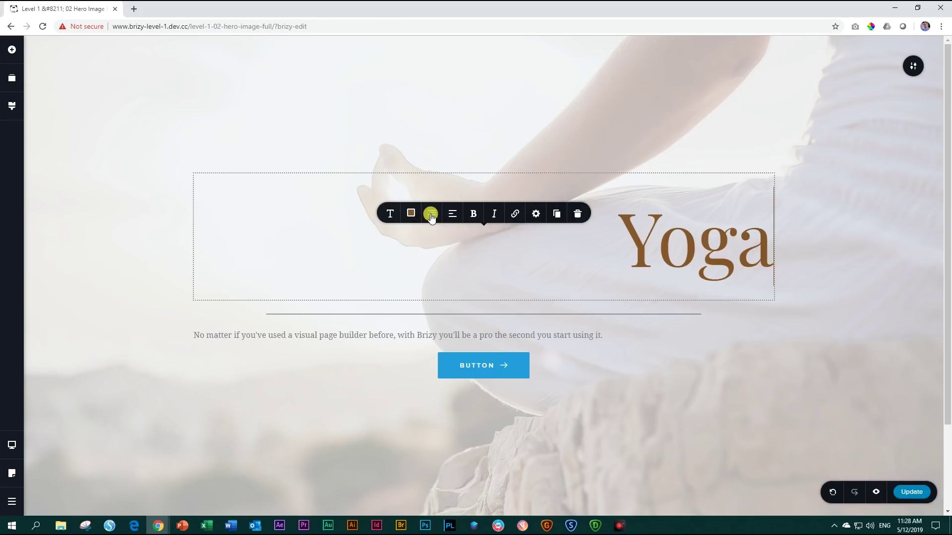
pyautogui.click(431, 217)
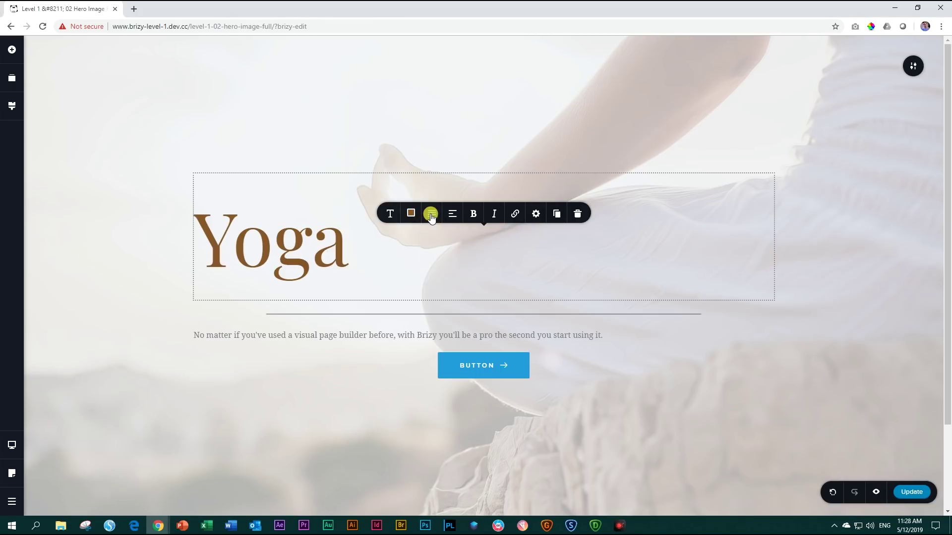
pyautogui.click(430, 217)
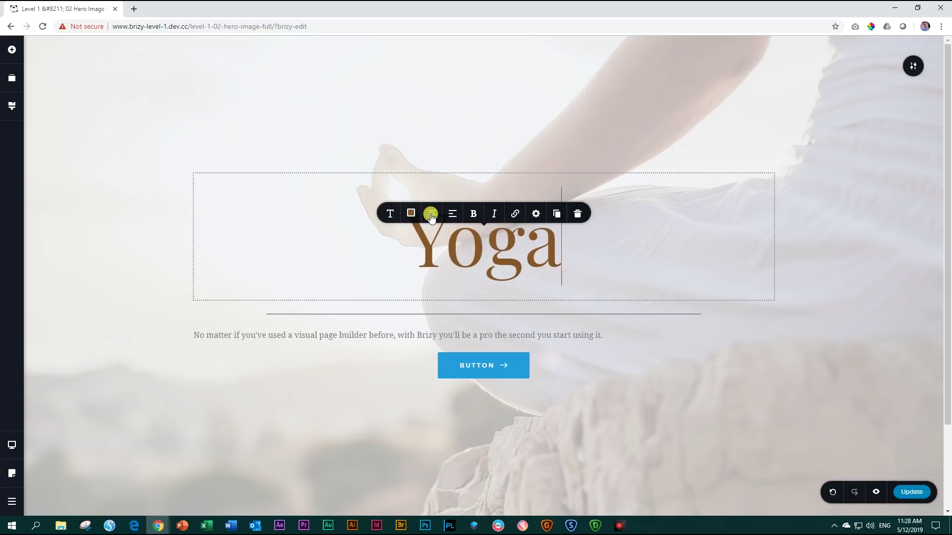
pyautogui.click(390, 215)
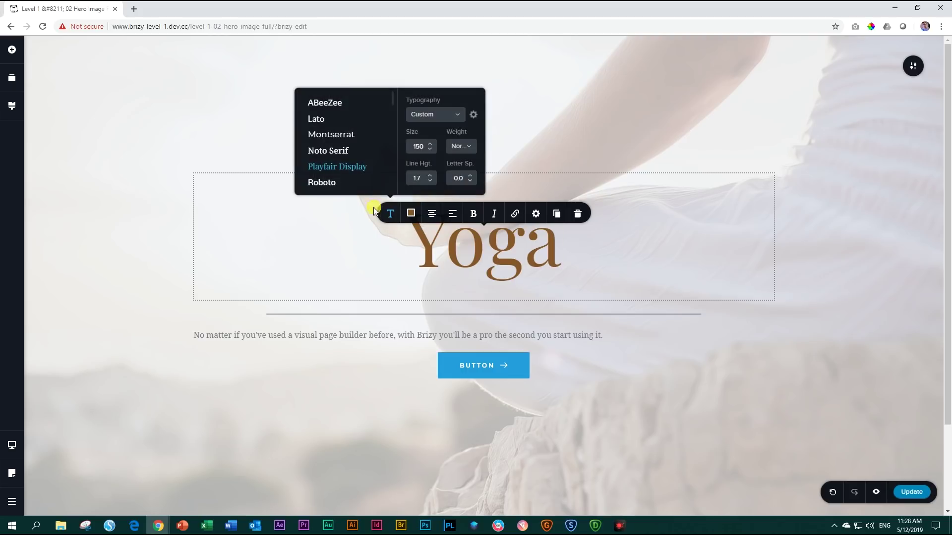
pyautogui.click(430, 181)
pyautogui.click(431, 181)
pyautogui.click(430, 181)
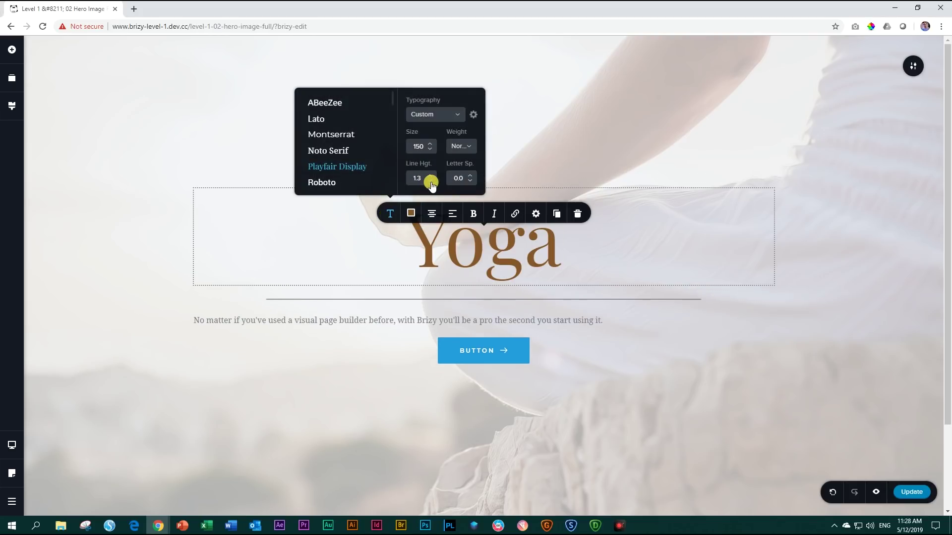
pyautogui.click(430, 182)
pyautogui.click(431, 181)
pyautogui.click(430, 182)
pyautogui.click(431, 182)
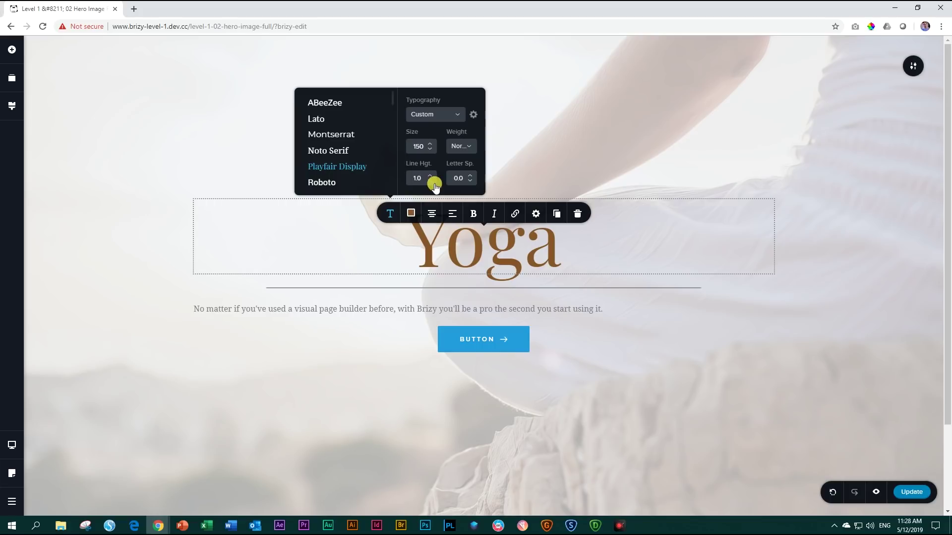
pyautogui.click(581, 289)
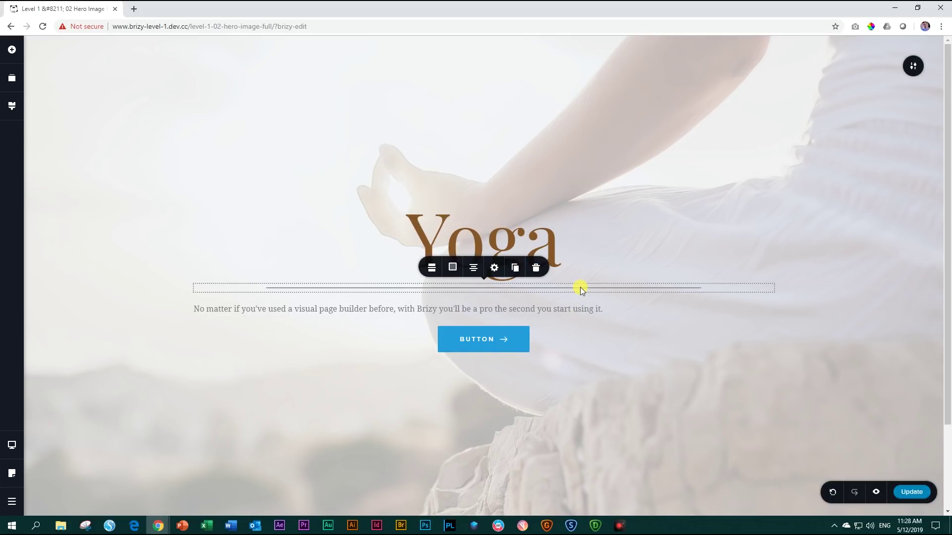
# Step: Make the divider 5 px thick, paste in a new hex colour, and shorten it to 42% width
pyautogui.click(432, 270)
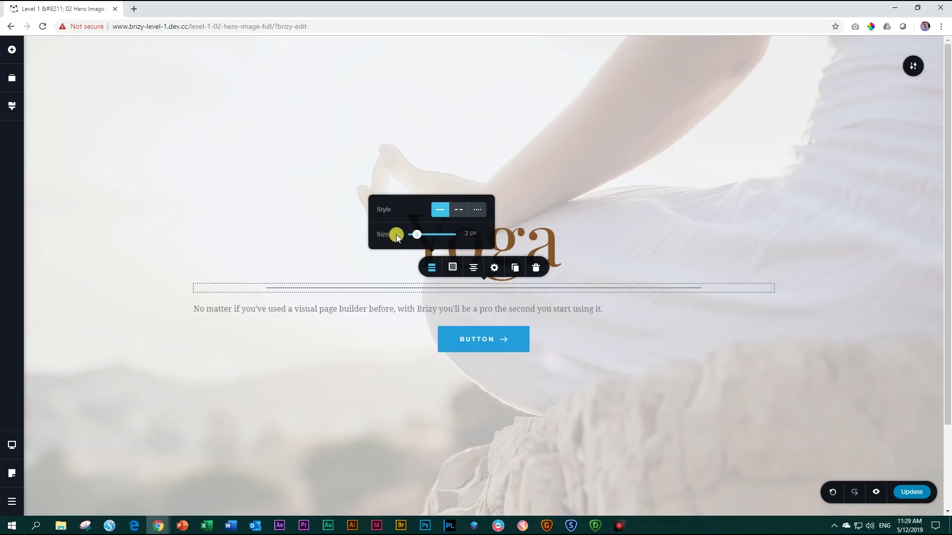
pyautogui.moveTo(417, 235)
pyautogui.mouseDown()
pyautogui.moveTo(453, 235)
pyautogui.moveTo(419, 237)
pyautogui.mouseUp()
pyautogui.click(451, 268)
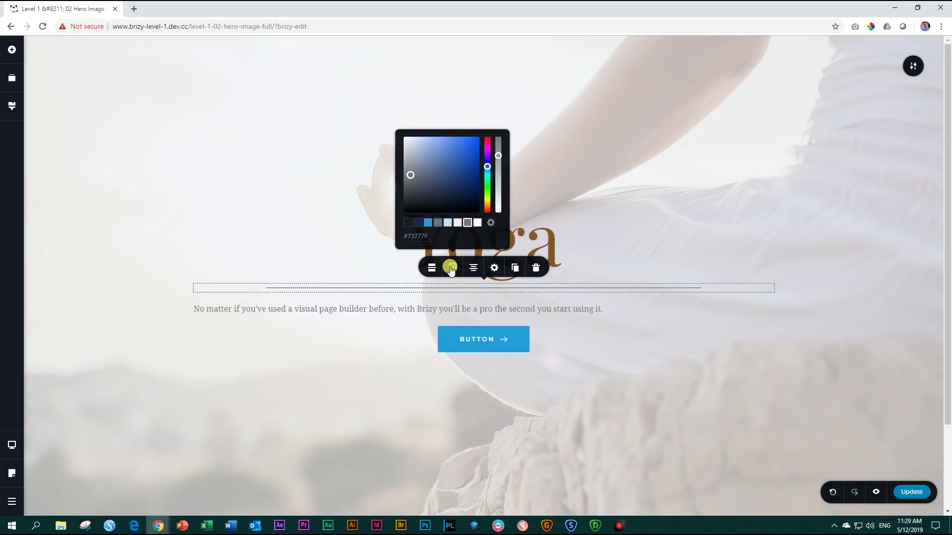
pyautogui.doubleClick(431, 237)
pyautogui.hotkey('ctrl', 'v')
pyautogui.click(492, 269)
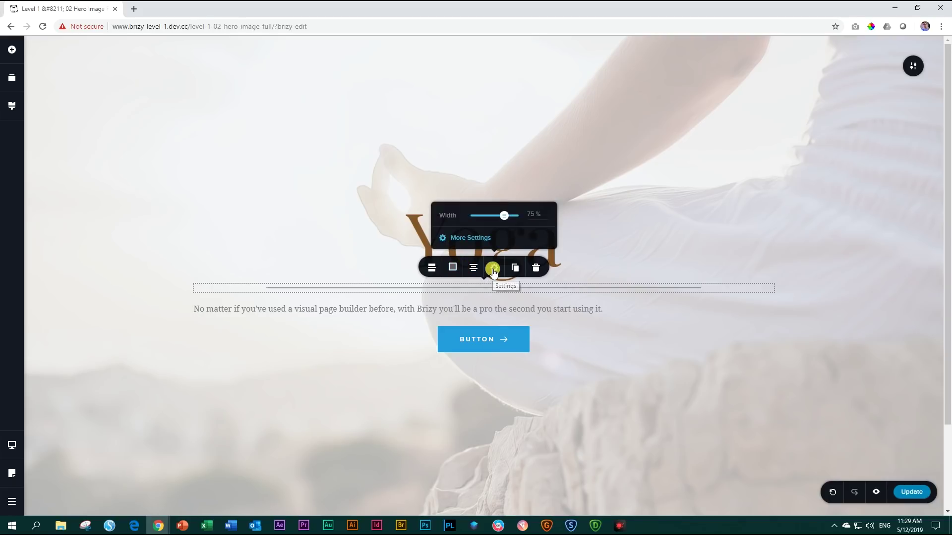
pyautogui.moveTo(504, 215); pyautogui.dragTo(478, 215)
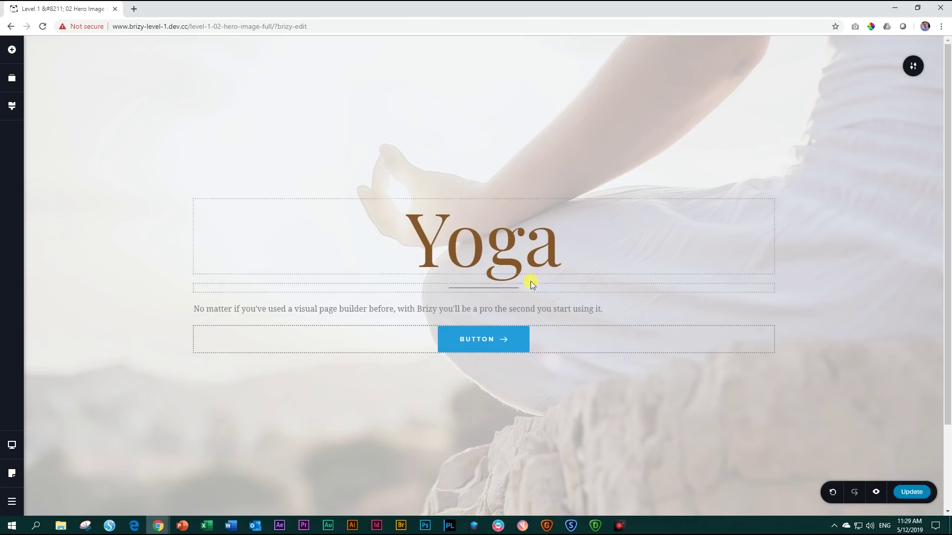
# Step: Increase the Yoga heading's Gap Below to 22 px
pyautogui.click(537, 240)
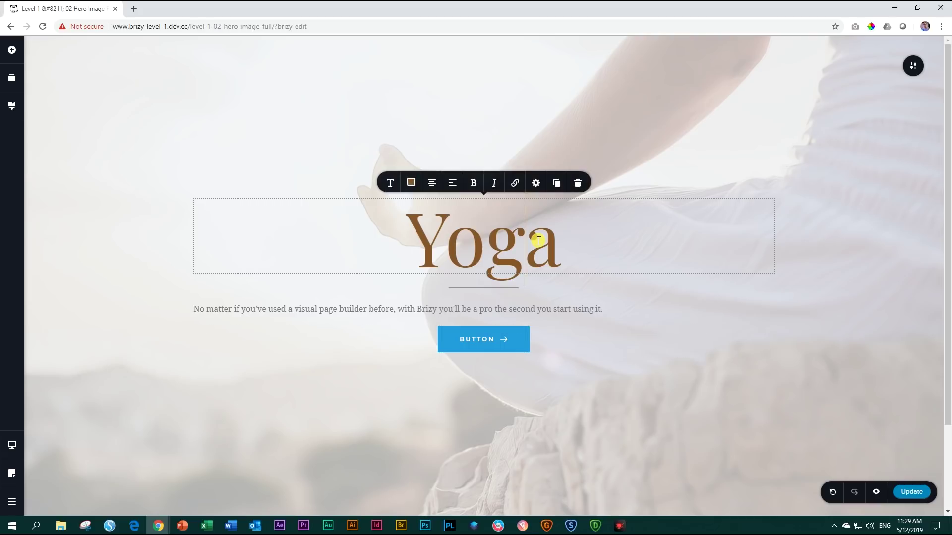
pyautogui.click(533, 184)
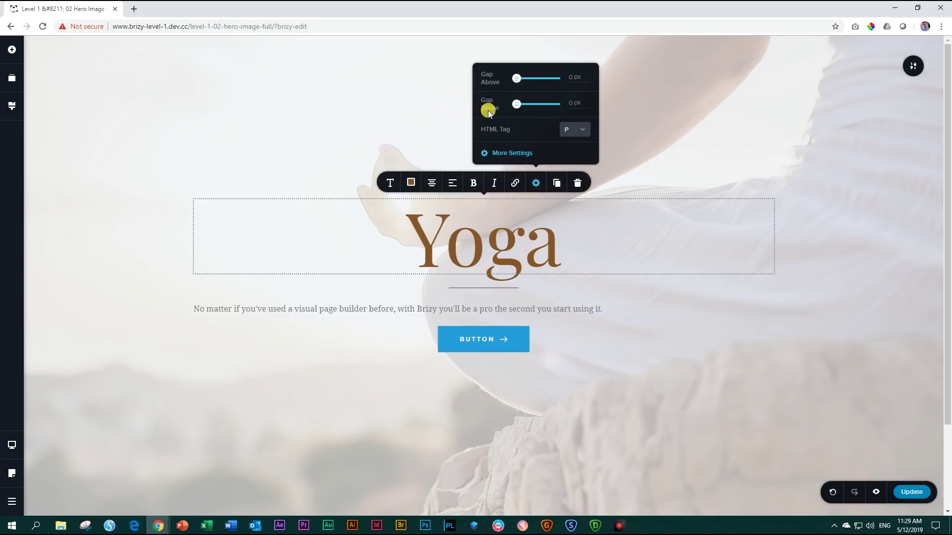
pyautogui.moveTo(517, 104); pyautogui.dragTo(526, 104)
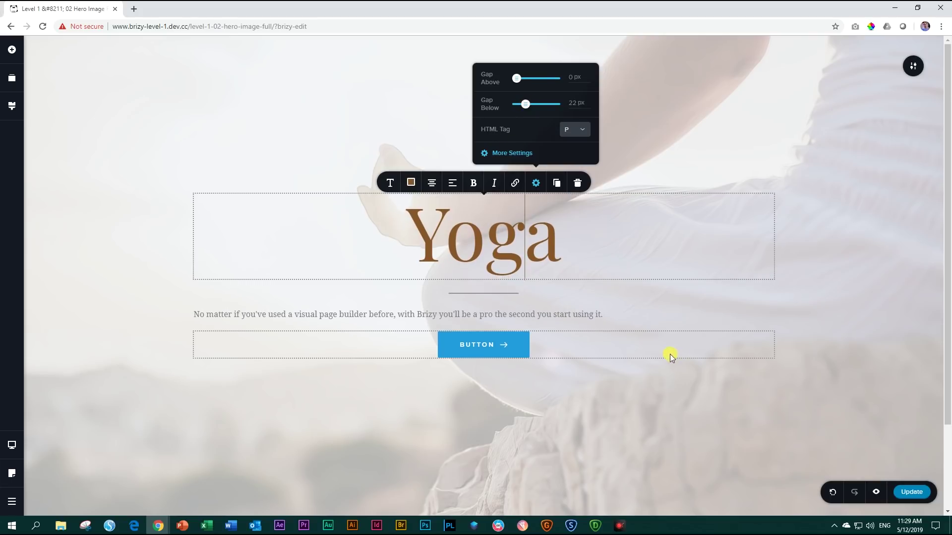
pyautogui.click(670, 356)
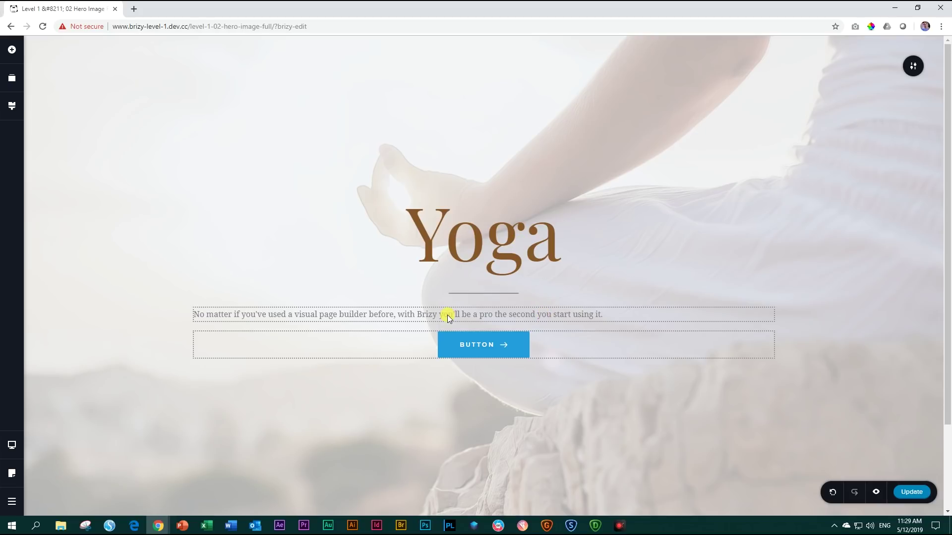
# Step: Style the paragraph in Playfair Display, dark #191B21 colour, centred
pyautogui.click(415, 317)
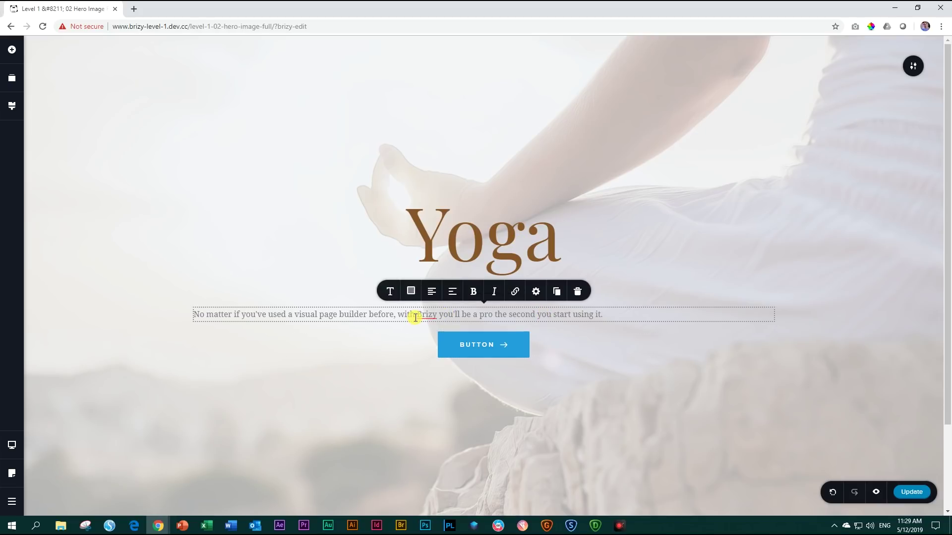
pyautogui.click(391, 292)
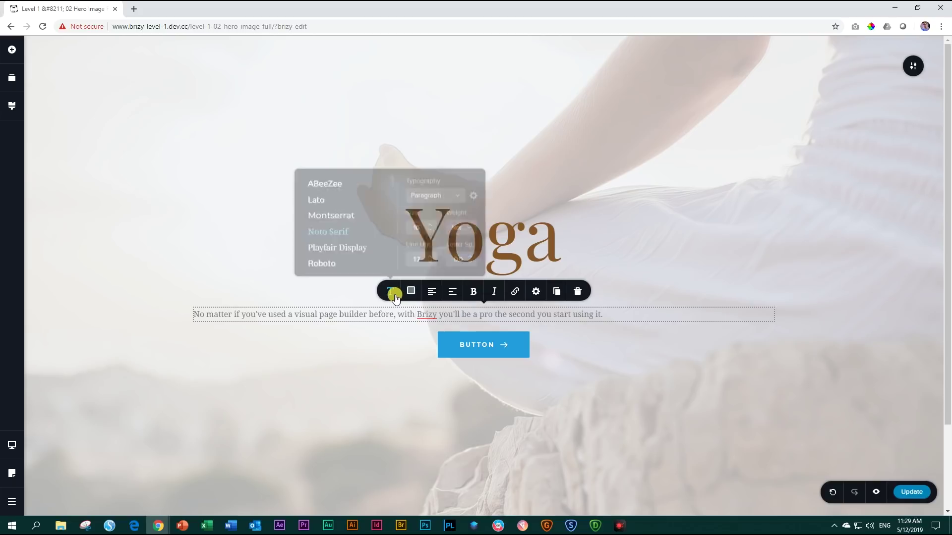
pyautogui.click(367, 251)
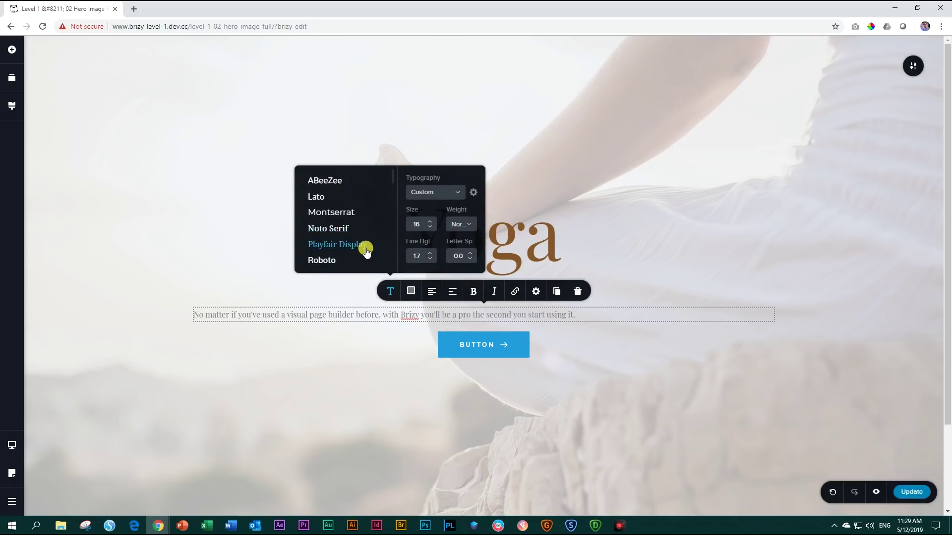
pyautogui.click(411, 292)
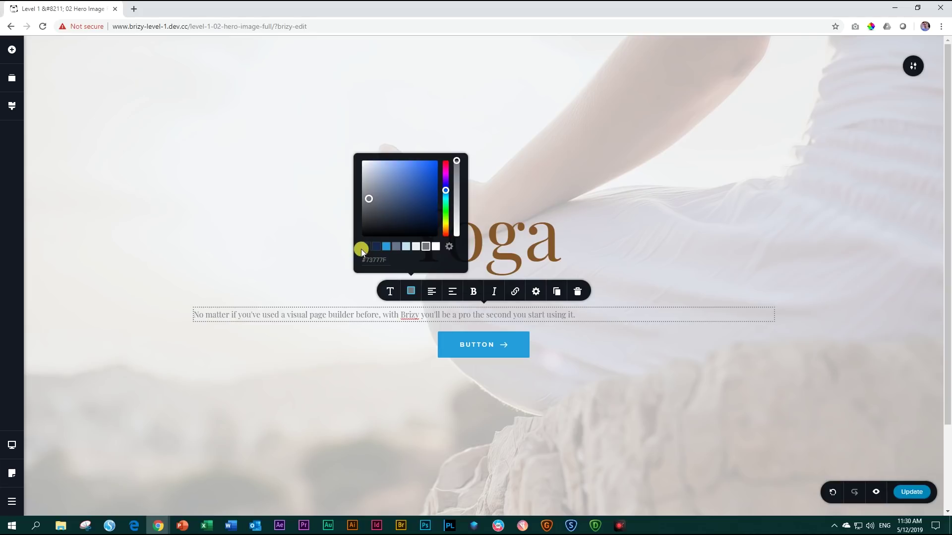
pyautogui.click(366, 247)
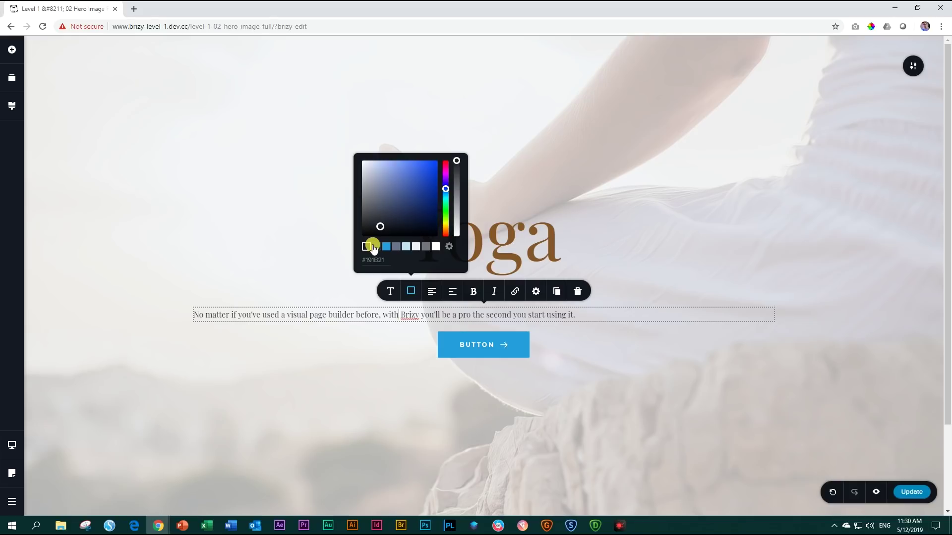
pyautogui.click(431, 294)
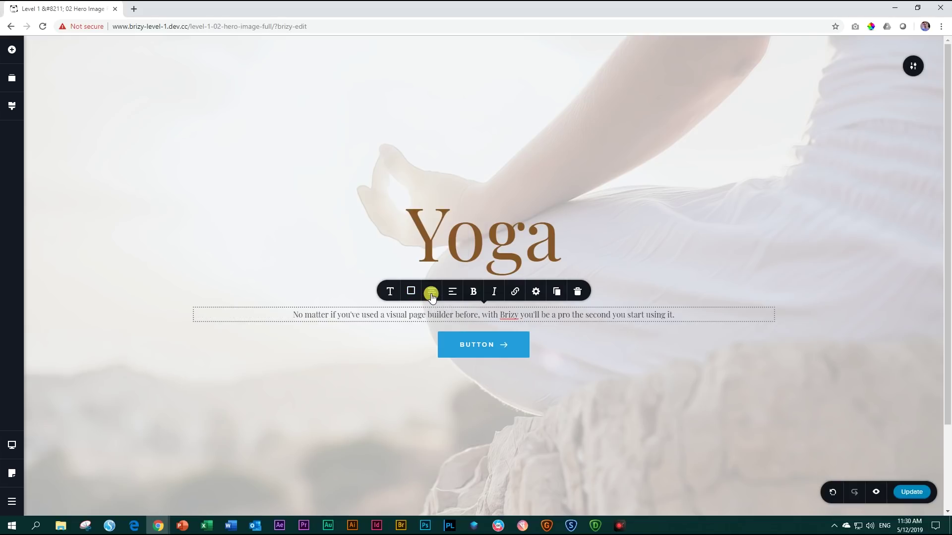
# Step: Merge the subtext onto one line, replacing the full stop after 'before' with a comma
pyautogui.click(521, 314)
pyautogui.click(485, 318)
pyautogui.hotkey('shift', 'Return')
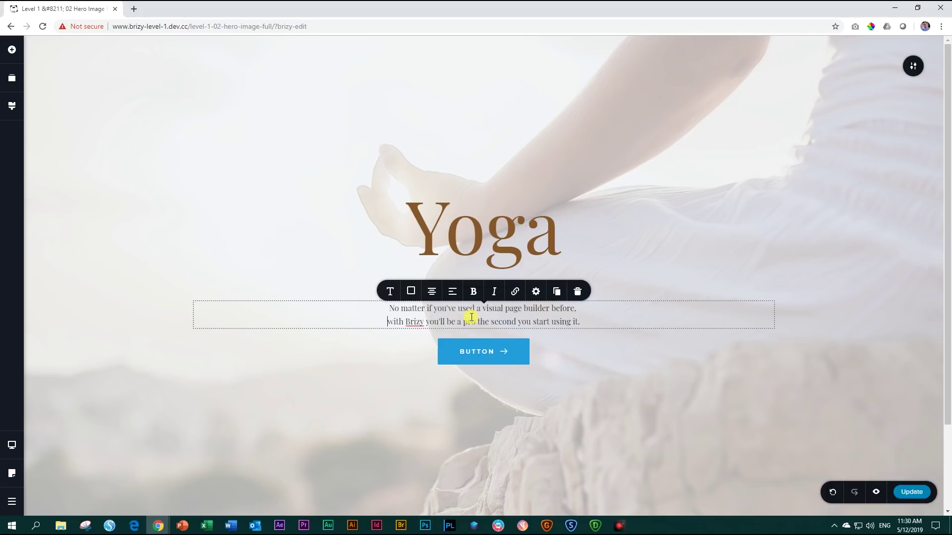
pyautogui.press('BackSpace')
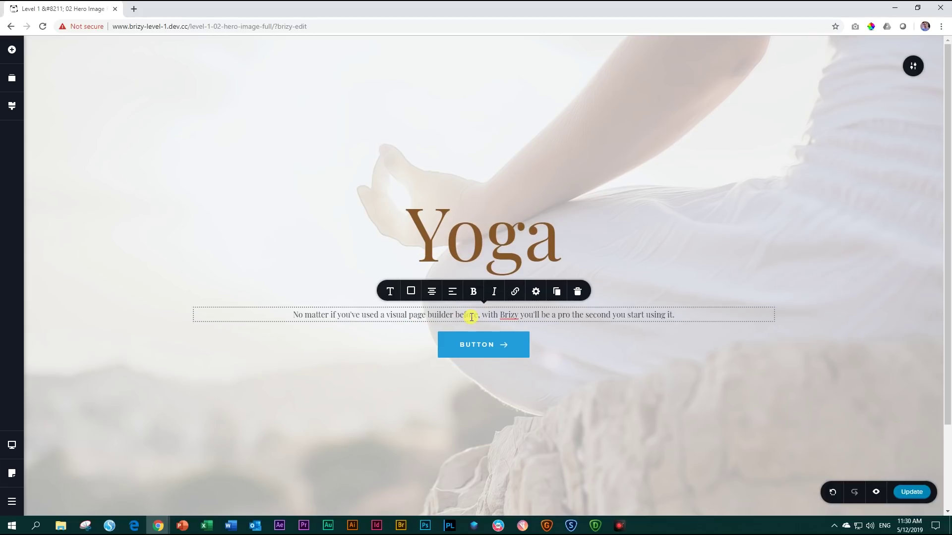
pyautogui.press('BackSpace')
pyautogui.press('BackSpace')
pyautogui.write(',')
pyautogui.click(914, 68)
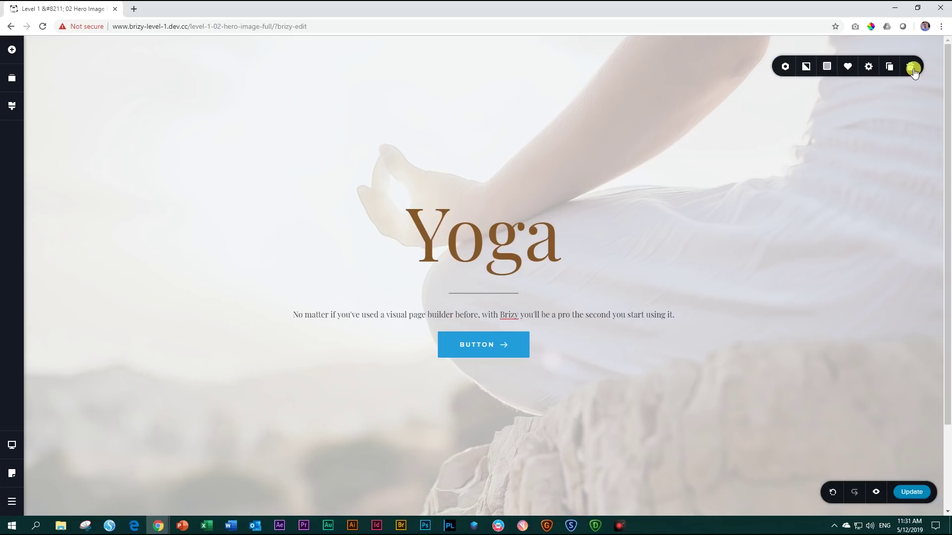
# Step: Drag the hero section's Width slider from 100% down to 44%, keeping Full Height on
pyautogui.click(870, 69)
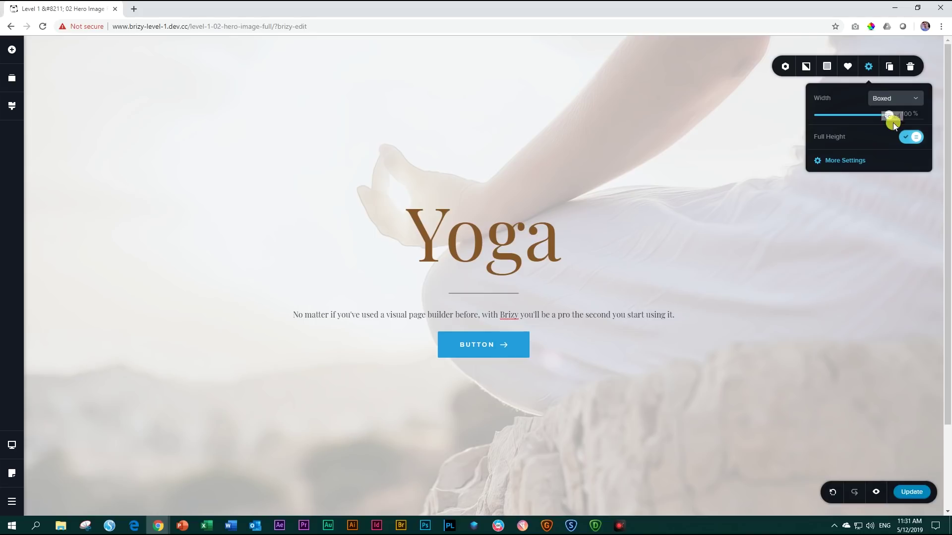
pyautogui.moveTo(893, 124); pyautogui.dragTo(890, 121)
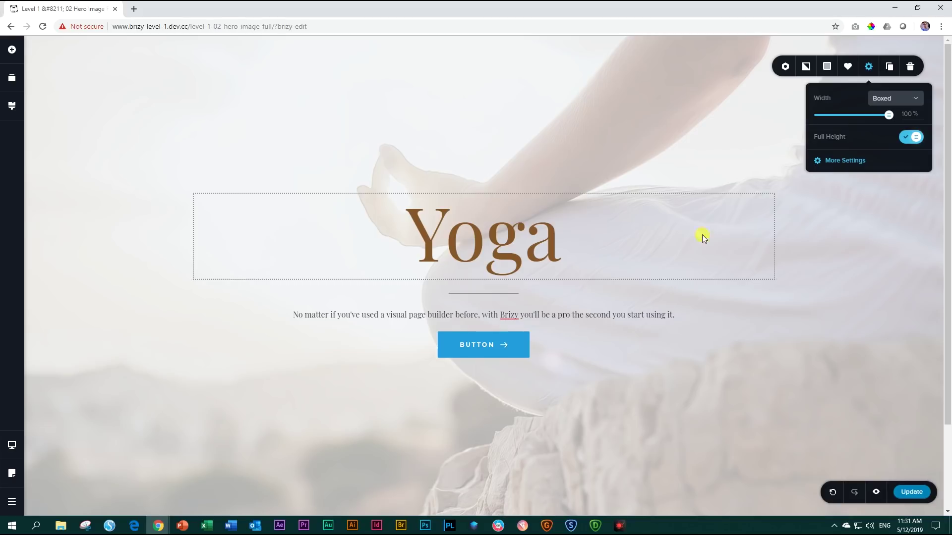
pyautogui.moveTo(887, 118); pyautogui.dragTo(856, 115)
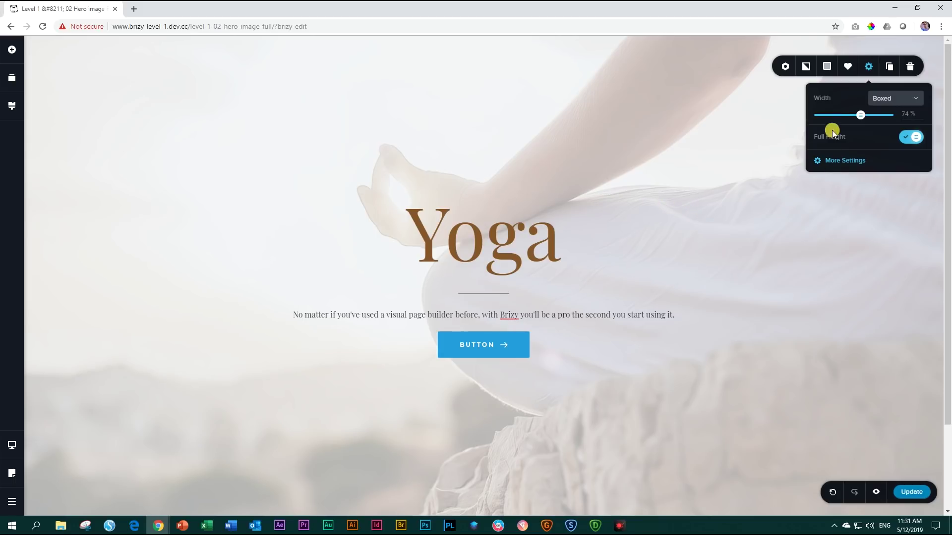
pyautogui.moveTo(860, 115); pyautogui.dragTo(826, 117)
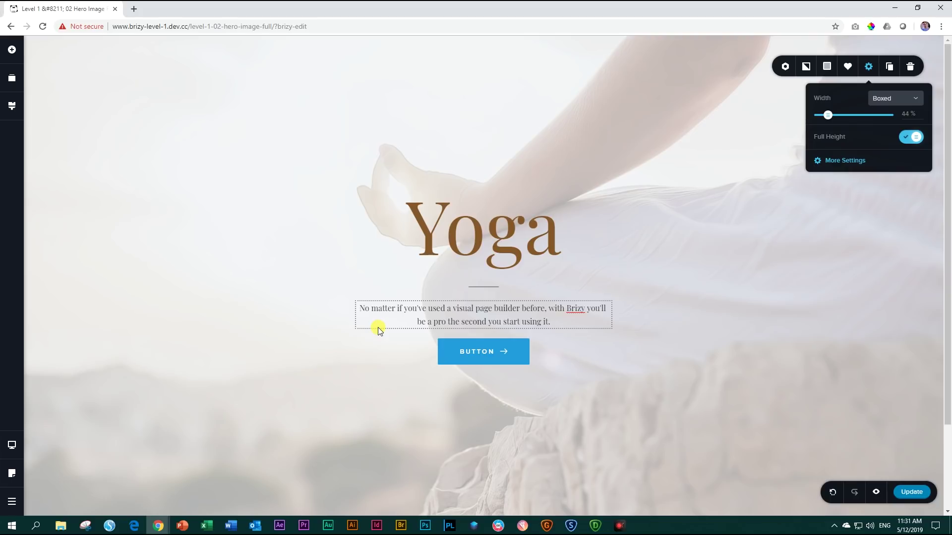
# Step: Relabel the button to read JOIN RETREAT
pyautogui.click(482, 354)
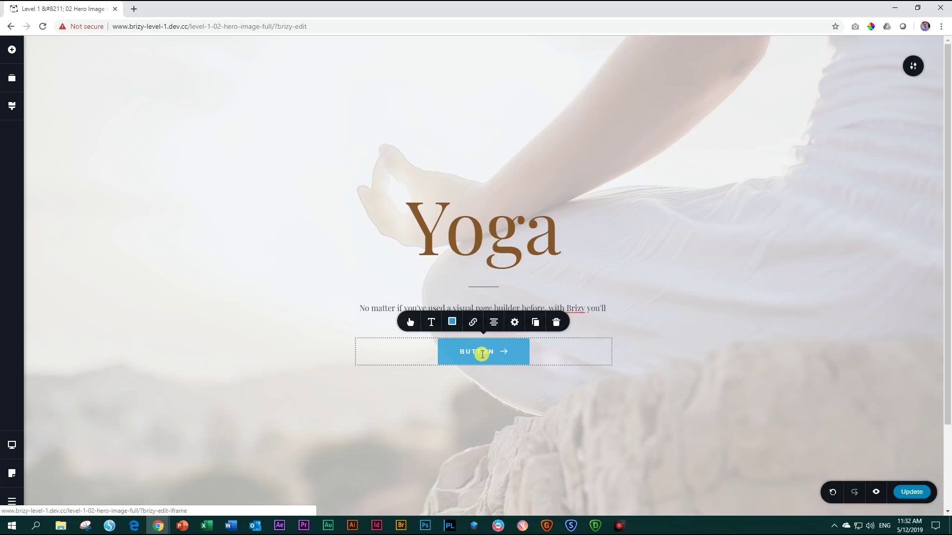
pyautogui.click(478, 353)
pyautogui.click(478, 354)
pyautogui.doubleClick(476, 352)
pyautogui.write('your')
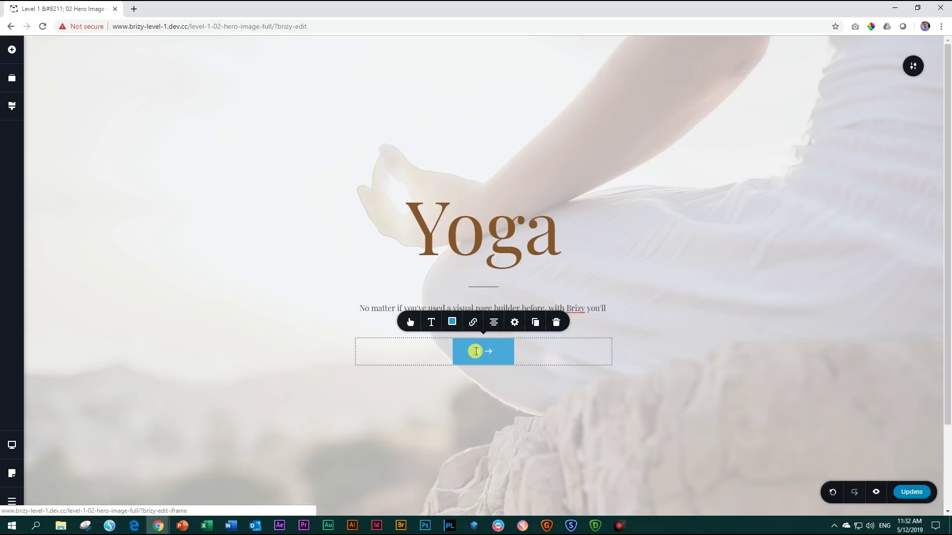
pyautogui.write('etreat')
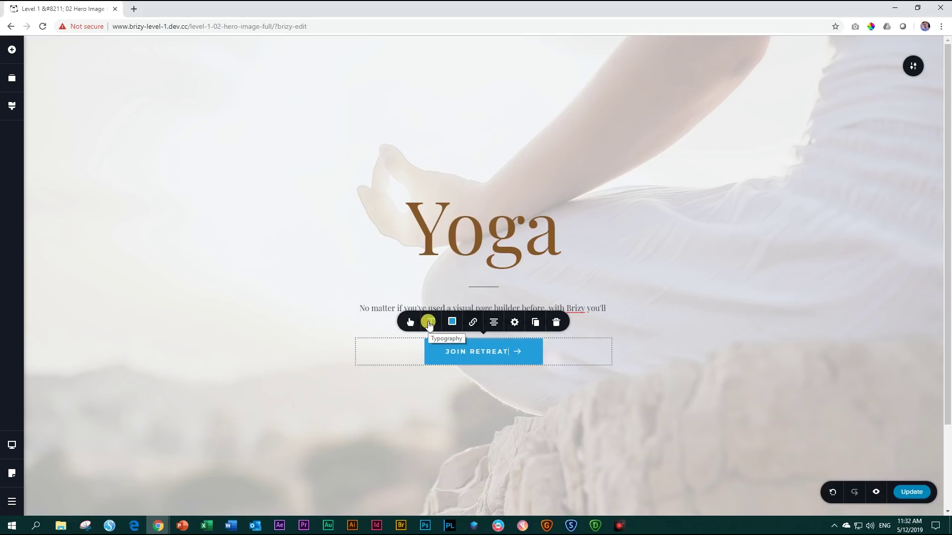
# Step: Set the button text to Playfair Display at size 16
pyautogui.click(430, 323)
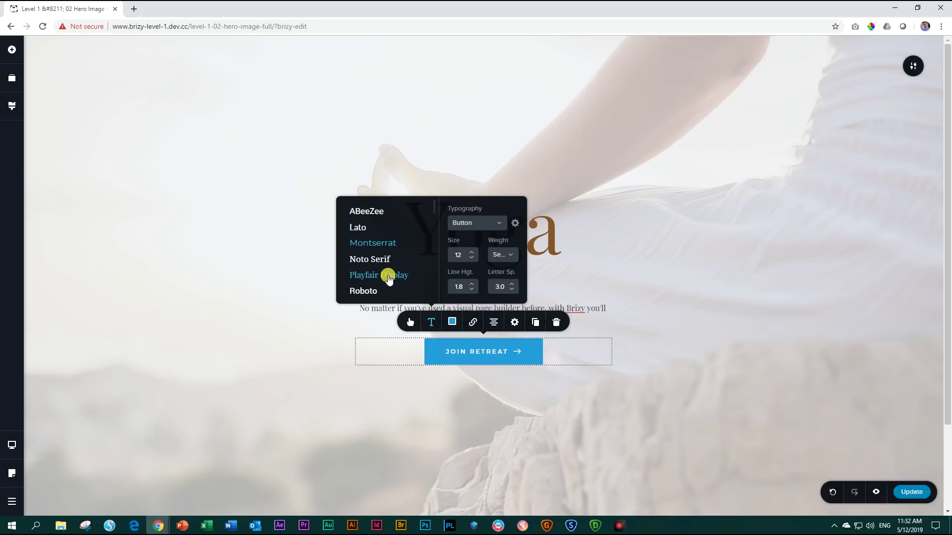
pyautogui.click(388, 278)
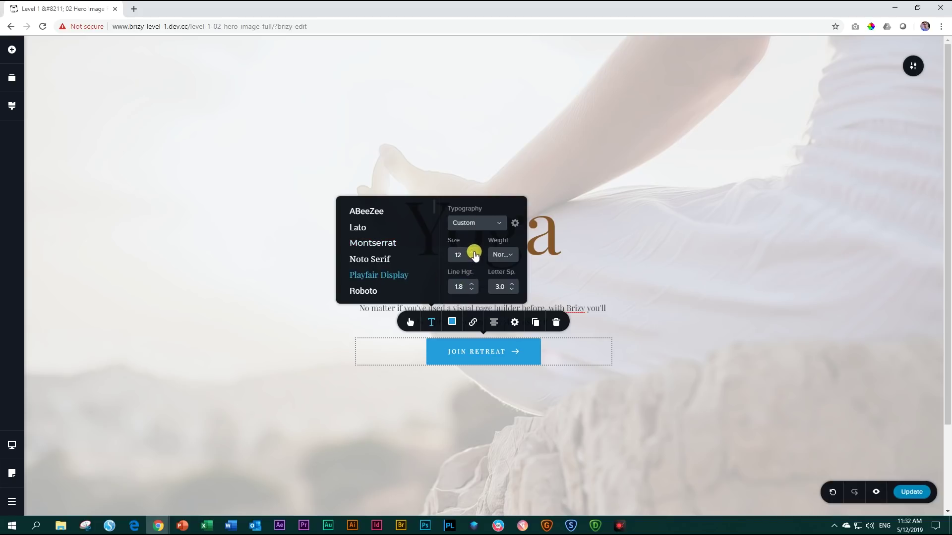
pyautogui.click(474, 253)
pyautogui.click(473, 253)
pyautogui.click(472, 253)
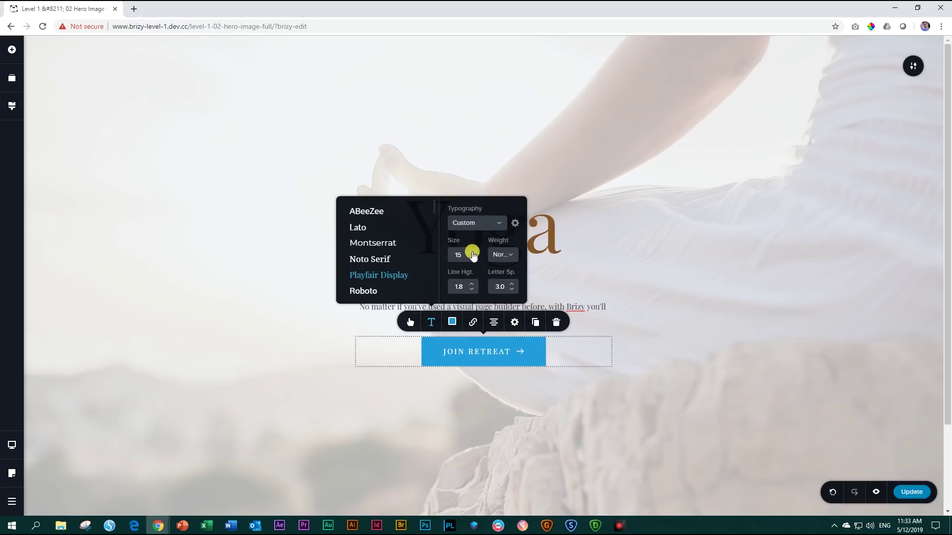
pyautogui.click(471, 255)
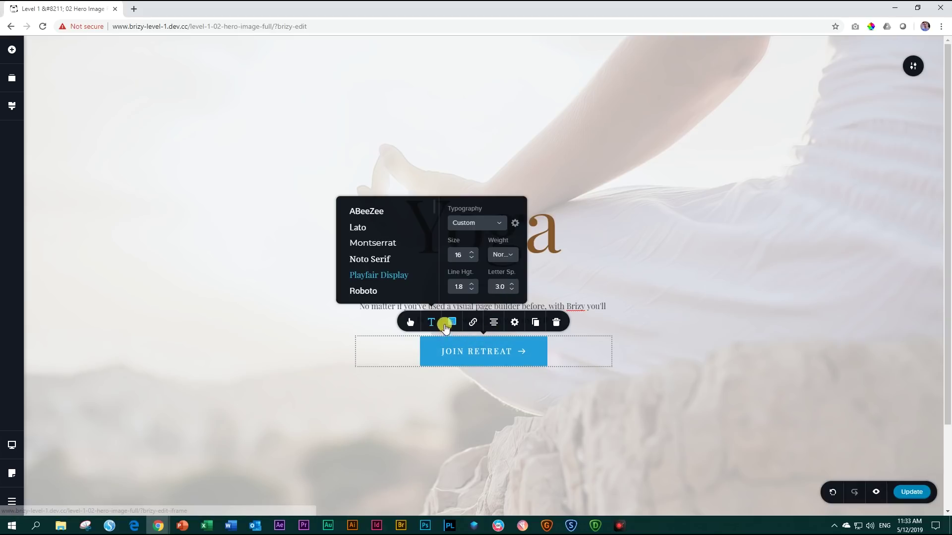
pyautogui.click(455, 323)
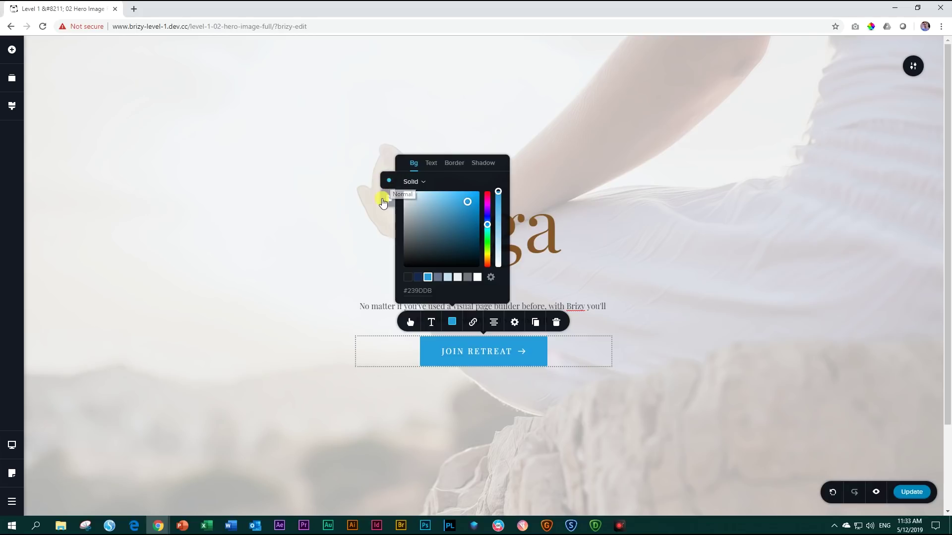
# Step: Change the button's normal background from #239DDB to brown #8B572A
pyautogui.click(389, 199)
pyautogui.click(390, 184)
pyautogui.click(389, 197)
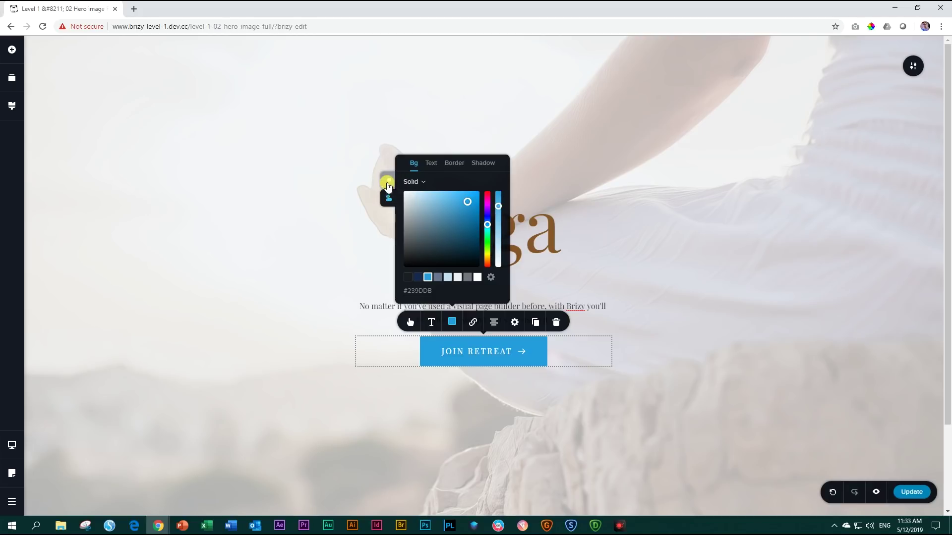
pyautogui.click(390, 182)
pyautogui.click(388, 197)
pyautogui.click(390, 181)
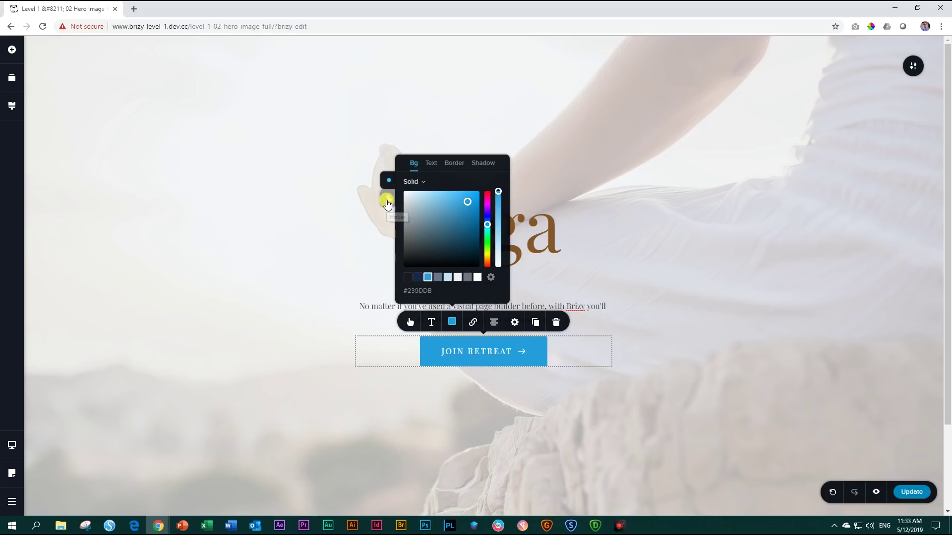
pyautogui.click(387, 202)
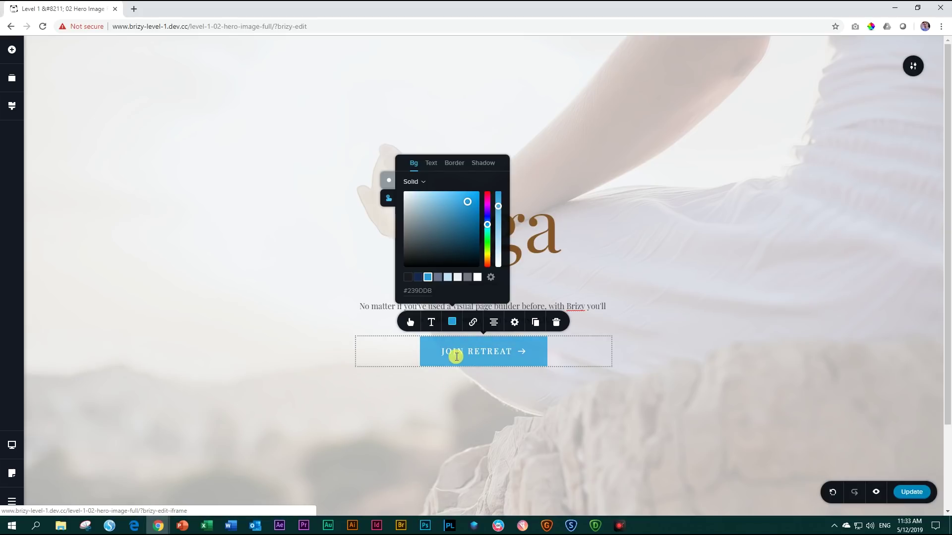
pyautogui.click(389, 180)
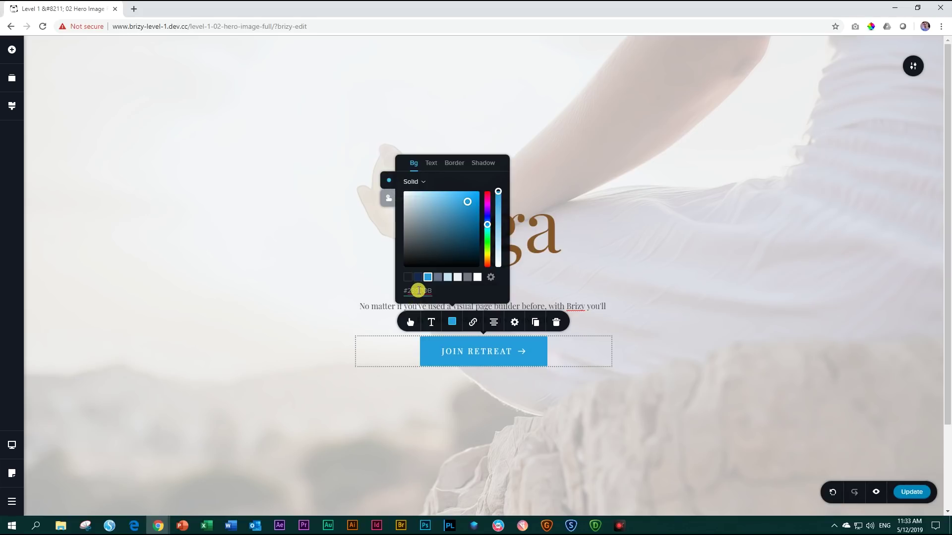
pyautogui.doubleClick(418, 290)
pyautogui.write('#8B572A')
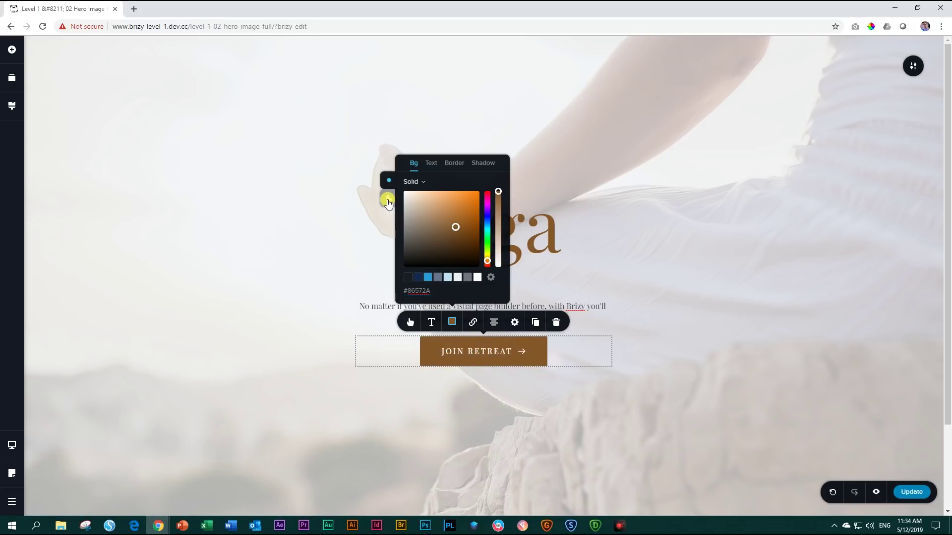
# Step: Give the hover background the same brown #8B572A at 75% opacity
pyautogui.click(388, 200)
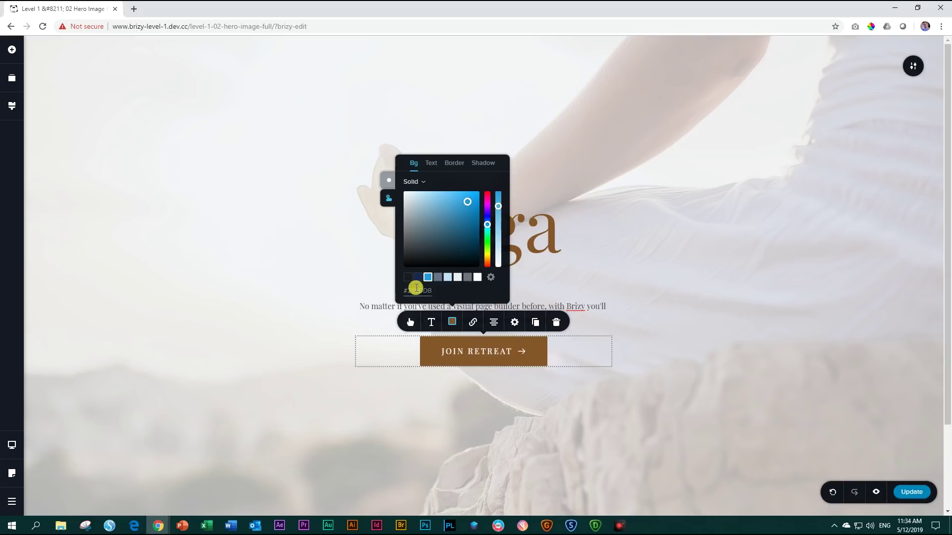
pyautogui.tripleClick(416, 289)
pyautogui.write('#8B572A')
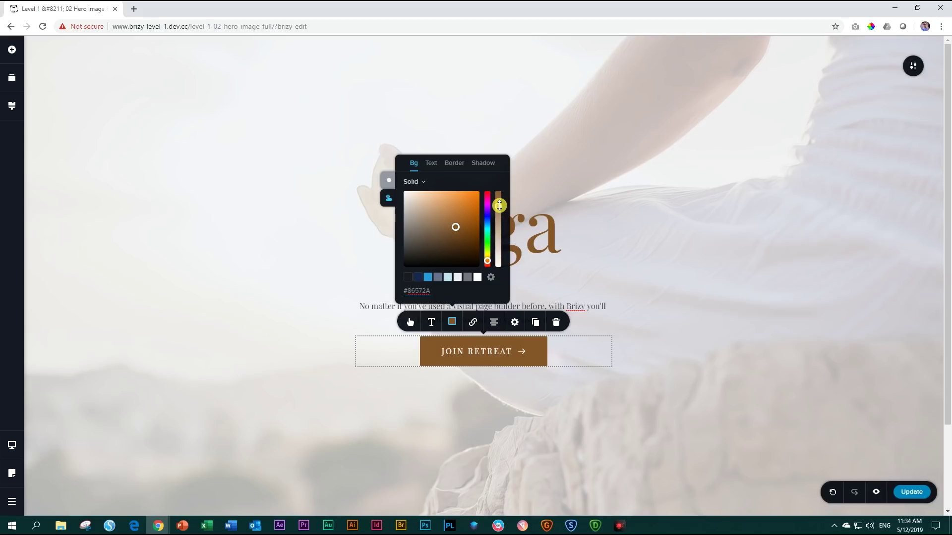
pyautogui.moveTo(499, 205); pyautogui.dragTo(499, 221)
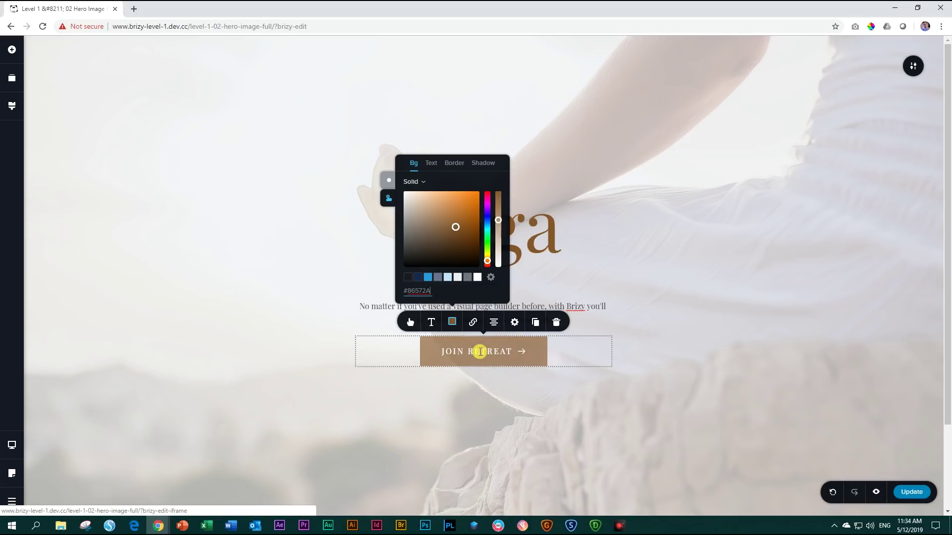
pyautogui.click(389, 182)
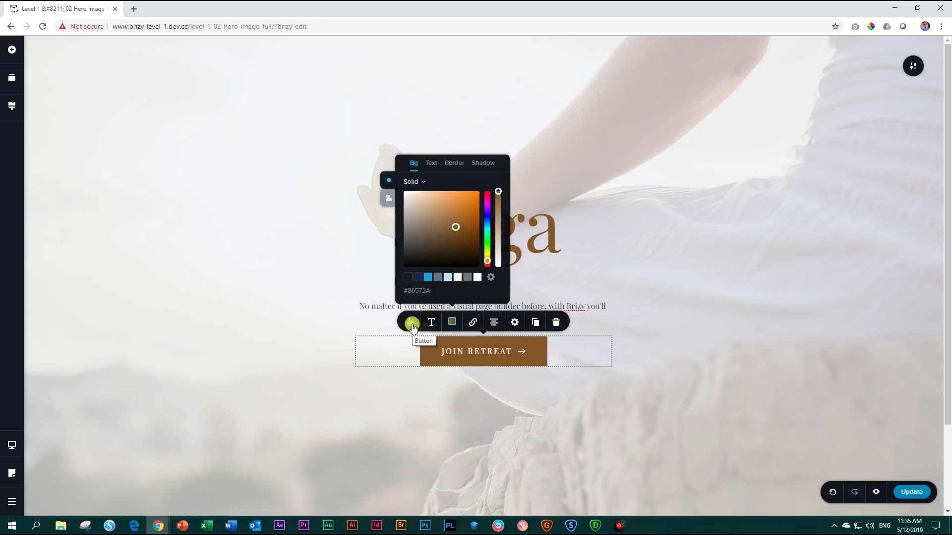
# Step: Remove the arrow icon from the button, leaving only JOIN RETREAT, and save the page
pyautogui.click(411, 325)
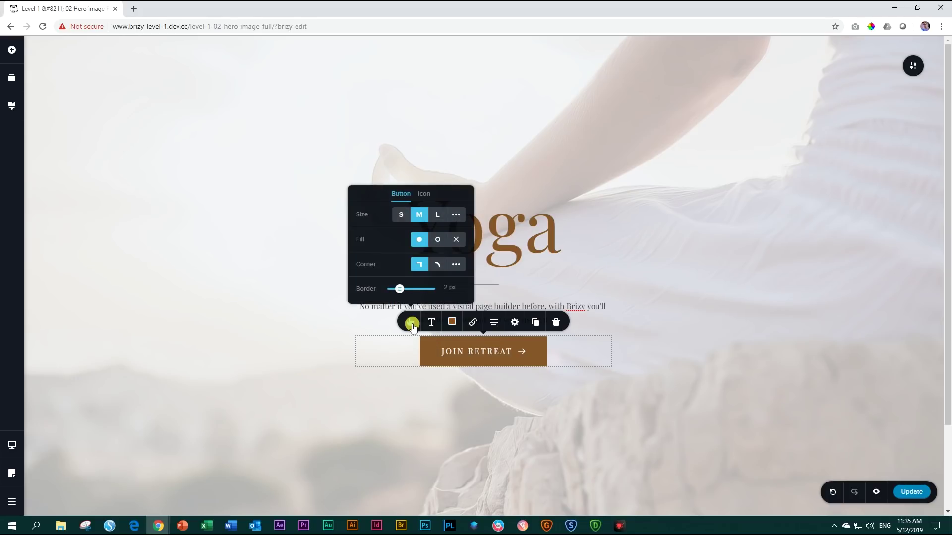
pyautogui.click(423, 194)
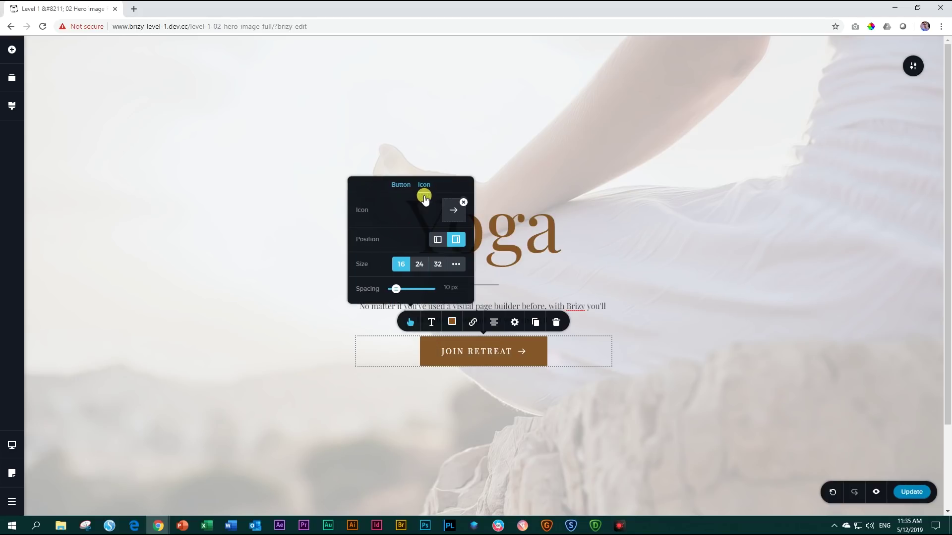
pyautogui.click(465, 203)
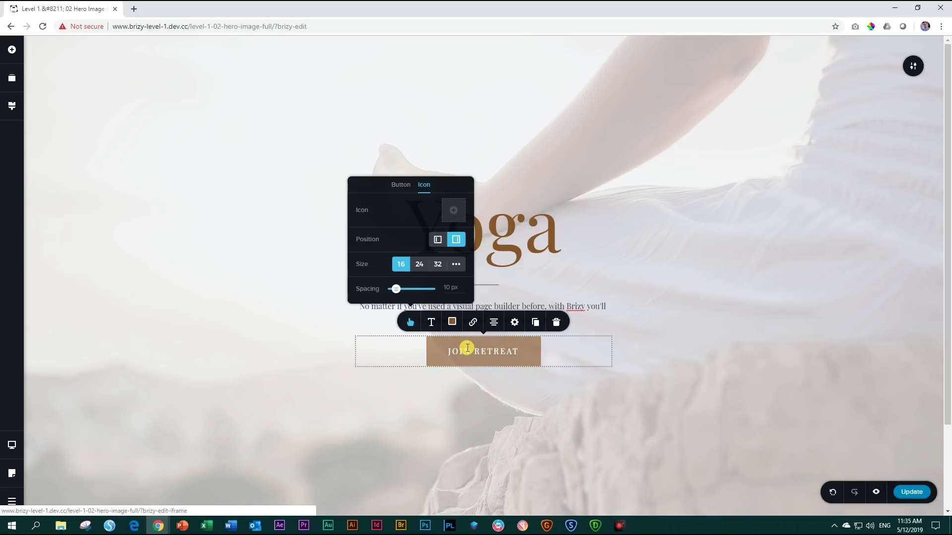
pyautogui.click(564, 404)
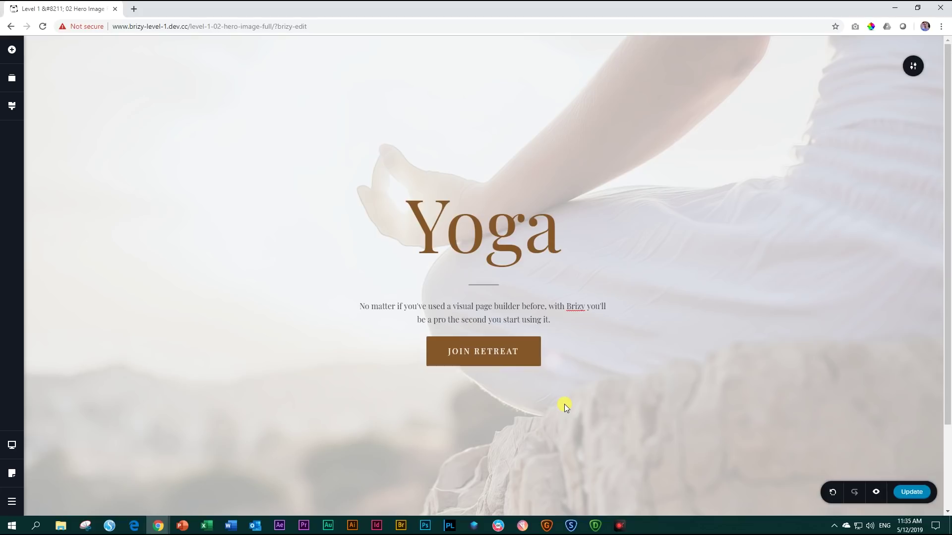
pyautogui.hotkey('ctrl', 's')
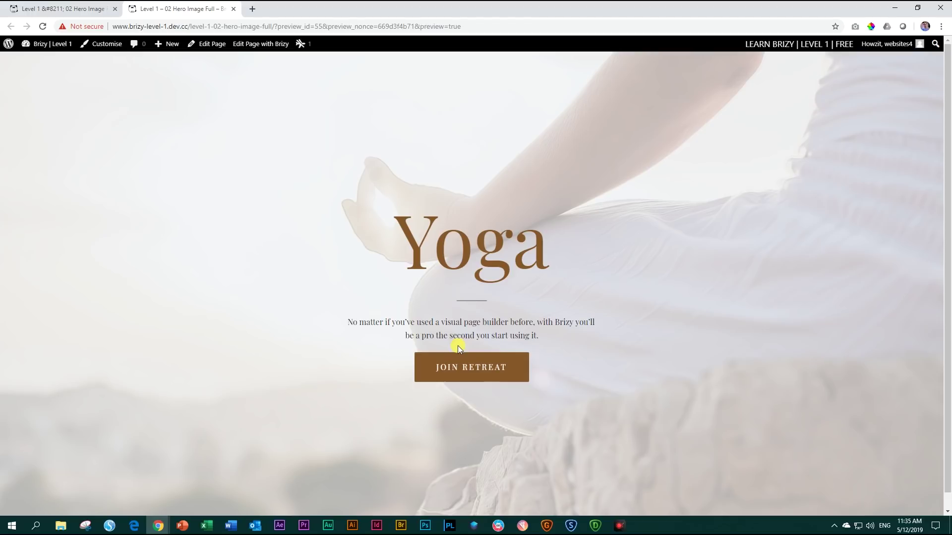
# Step: Close the live preview tab to get back to the editor
pyautogui.click(232, 10)
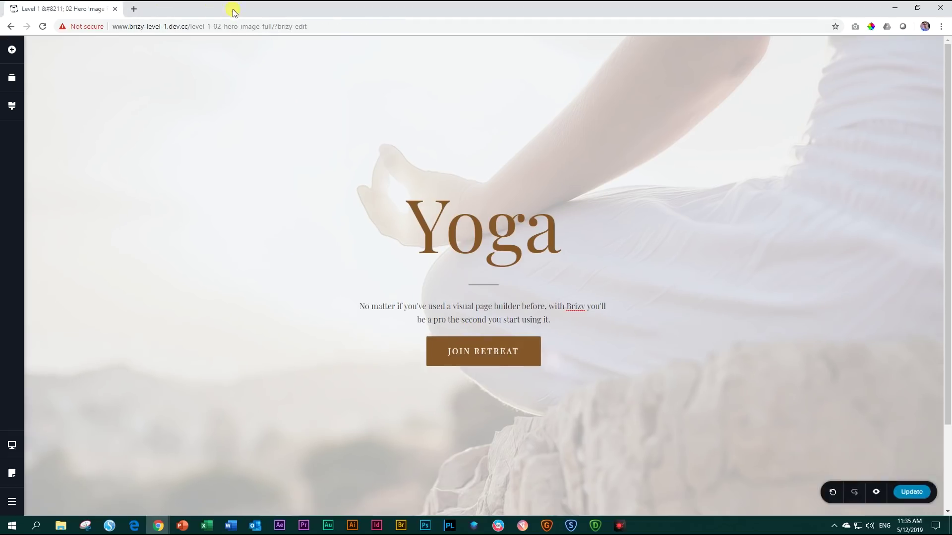
# Step: Insert a shortened spacer between the subtext and the JOIN RETREAT button, then close the preview
pyautogui.click(14, 54)
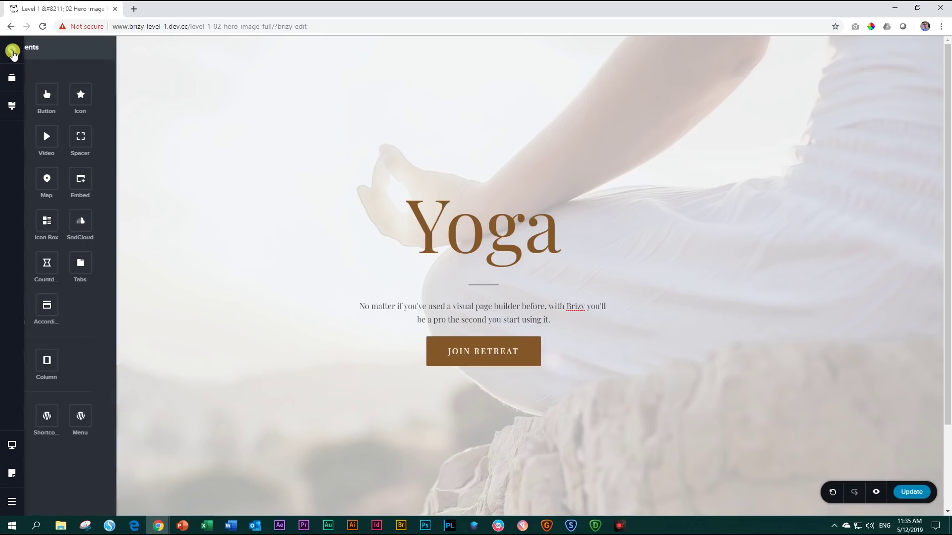
pyautogui.moveTo(125, 139); pyautogui.dragTo(467, 326)
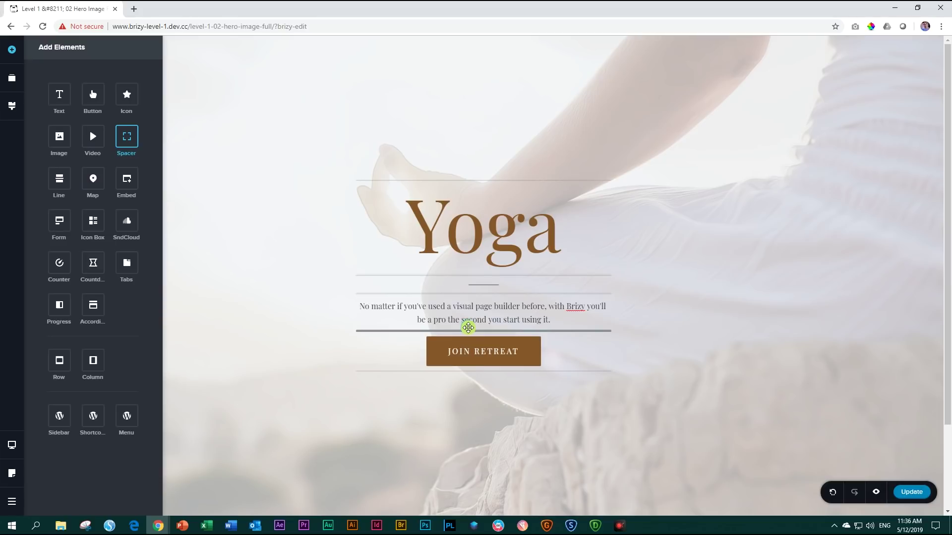
pyautogui.moveTo(469, 328); pyautogui.dragTo(468, 329)
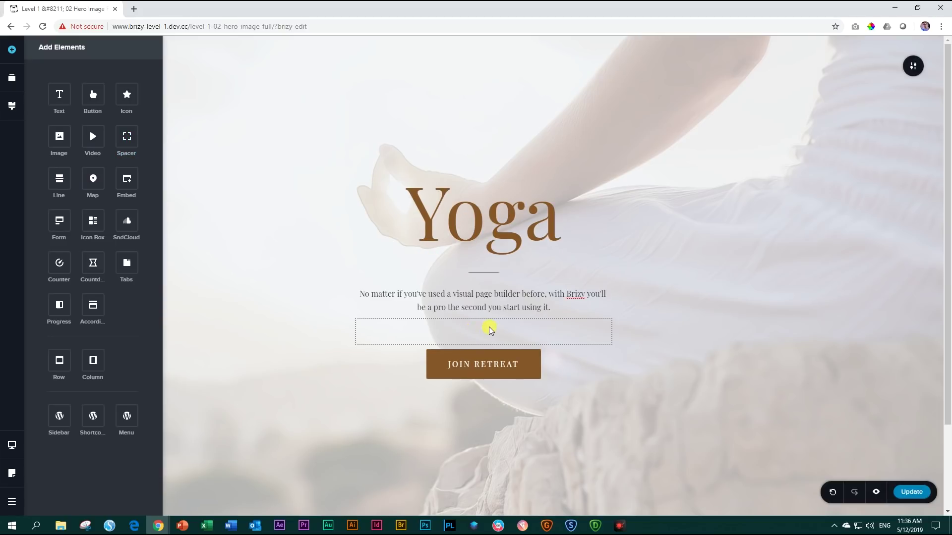
pyautogui.click(783, 331)
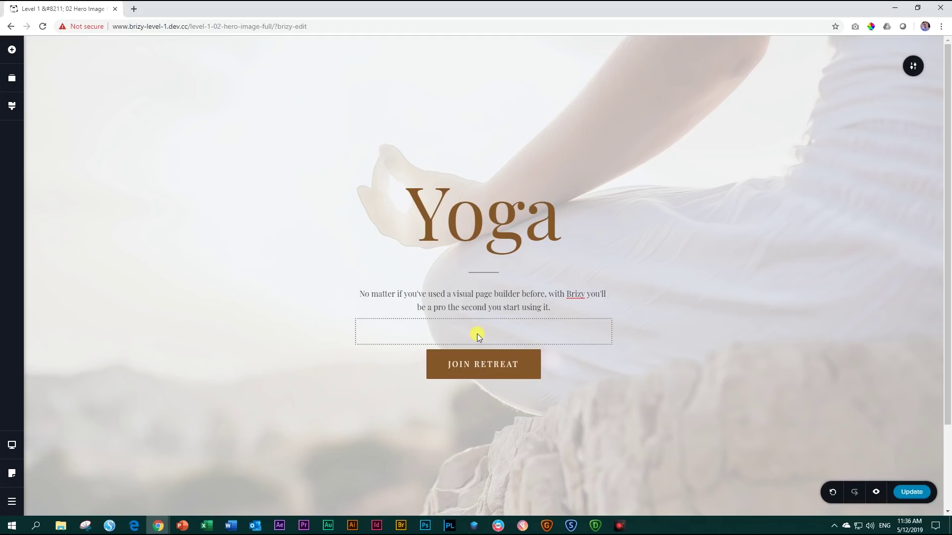
pyautogui.click(479, 336)
pyautogui.moveTo(484, 342); pyautogui.dragTo(485, 334)
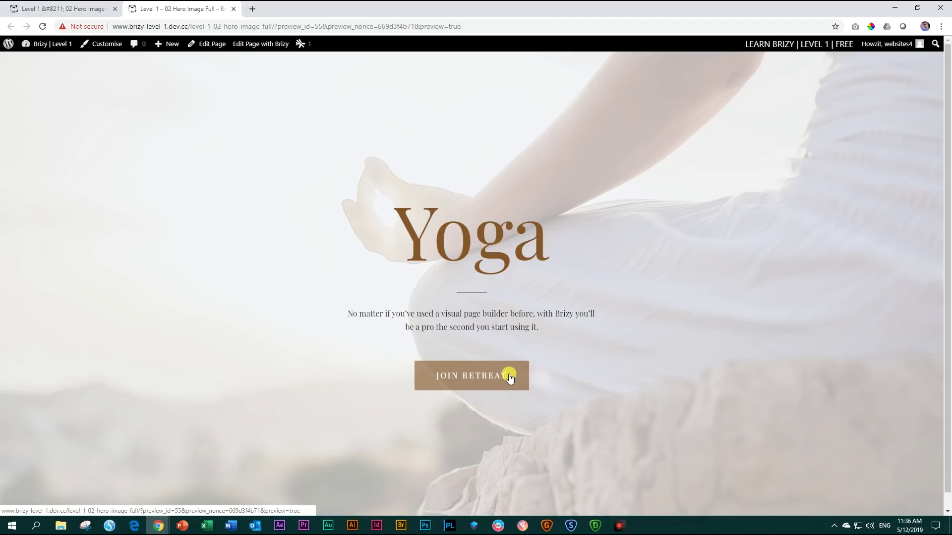
pyautogui.click(234, 8)
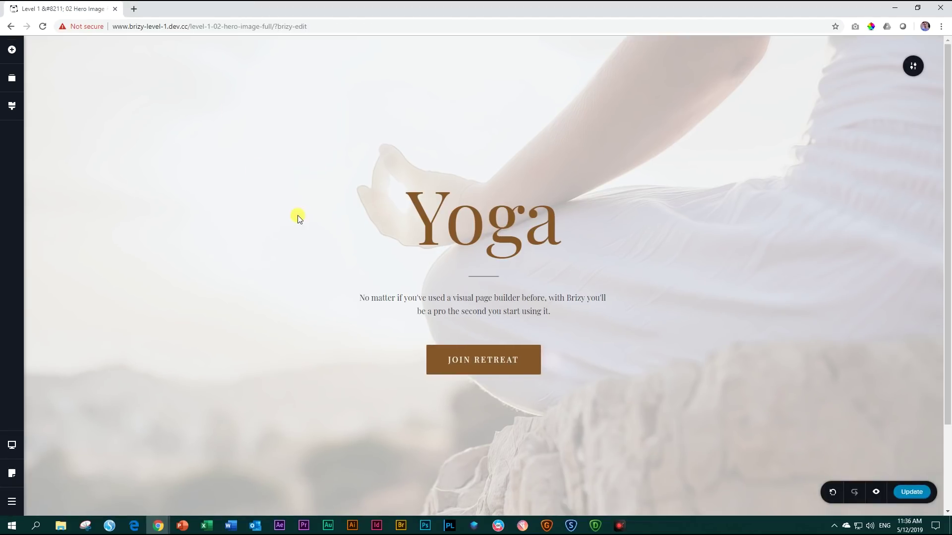
# Step: Give the Yoga heading a FadeInUp entrance animation with duration lengthened to 1.7 s
pyautogui.click(490, 224)
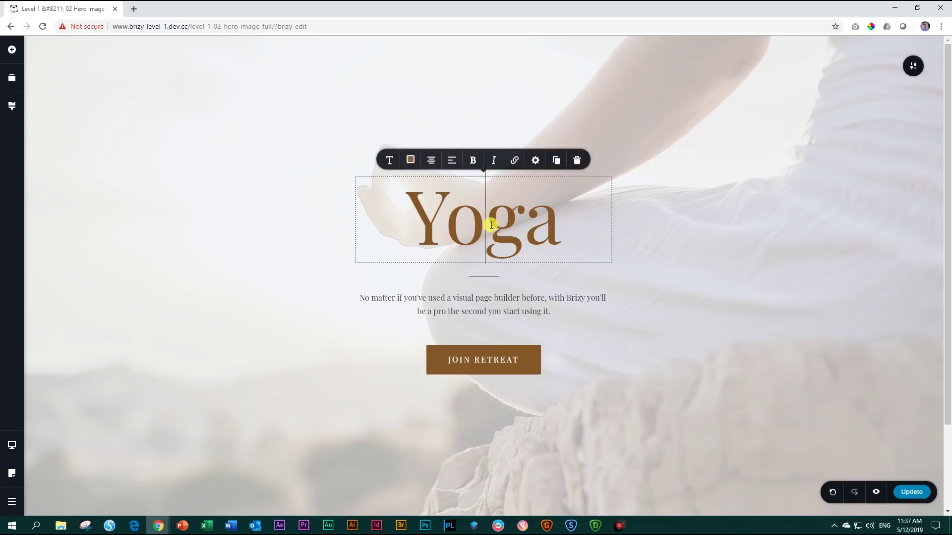
pyautogui.click(538, 164)
pyautogui.click(513, 130)
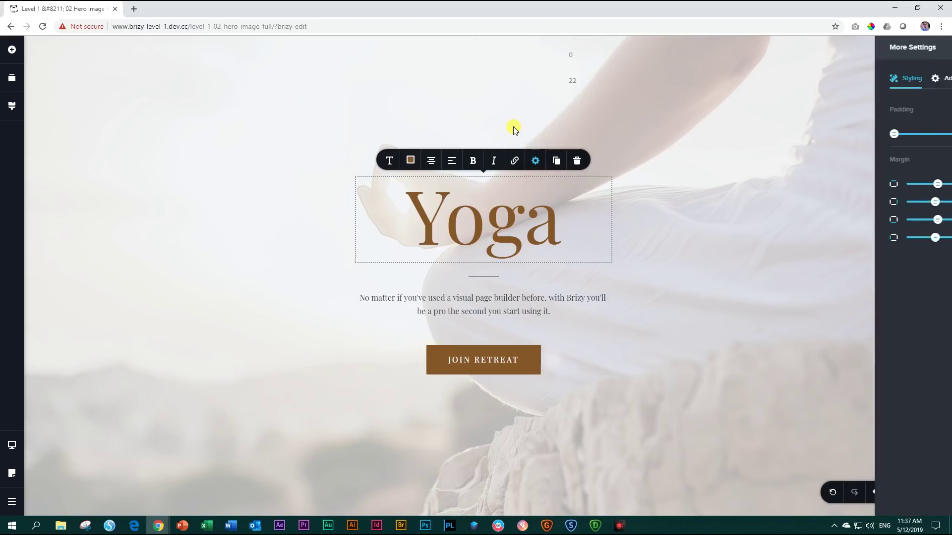
pyautogui.click(893, 86)
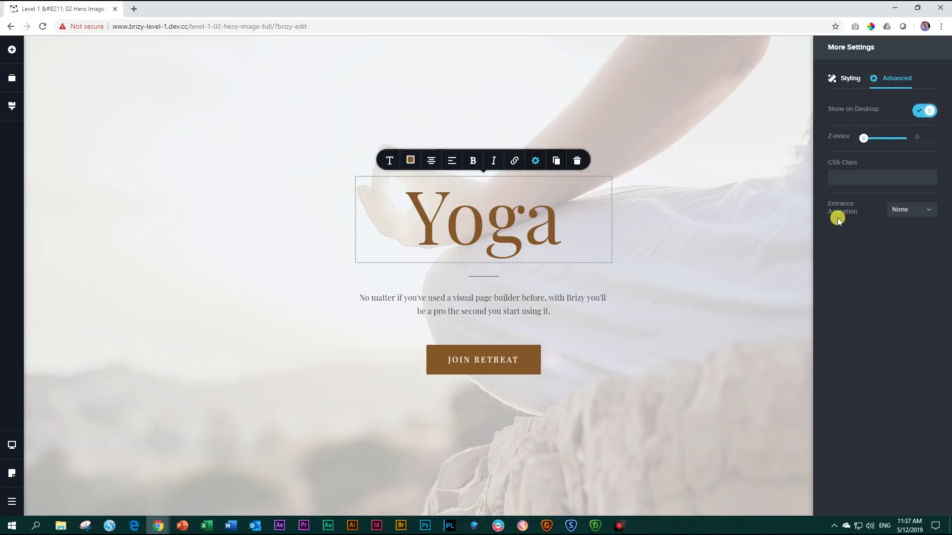
pyautogui.click(920, 213)
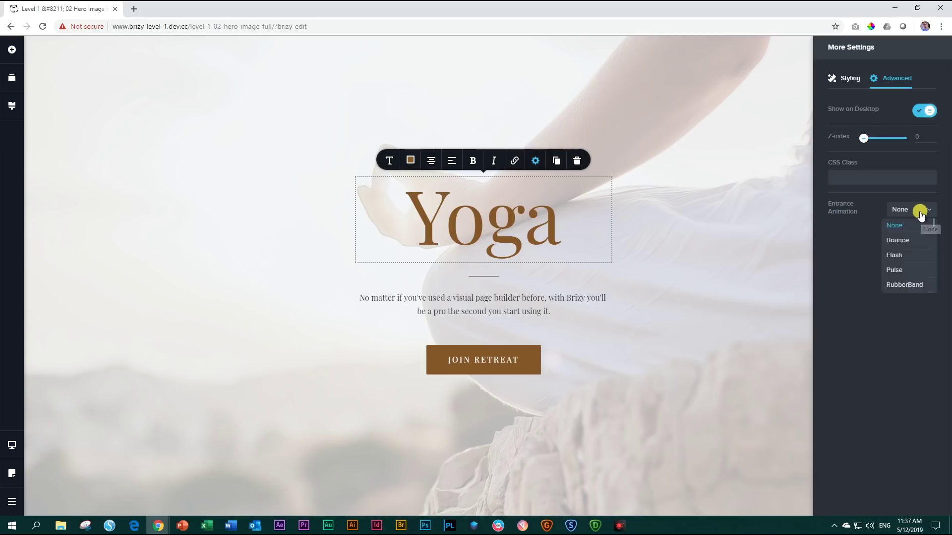
pyautogui.scroll(-4, 911, 231)
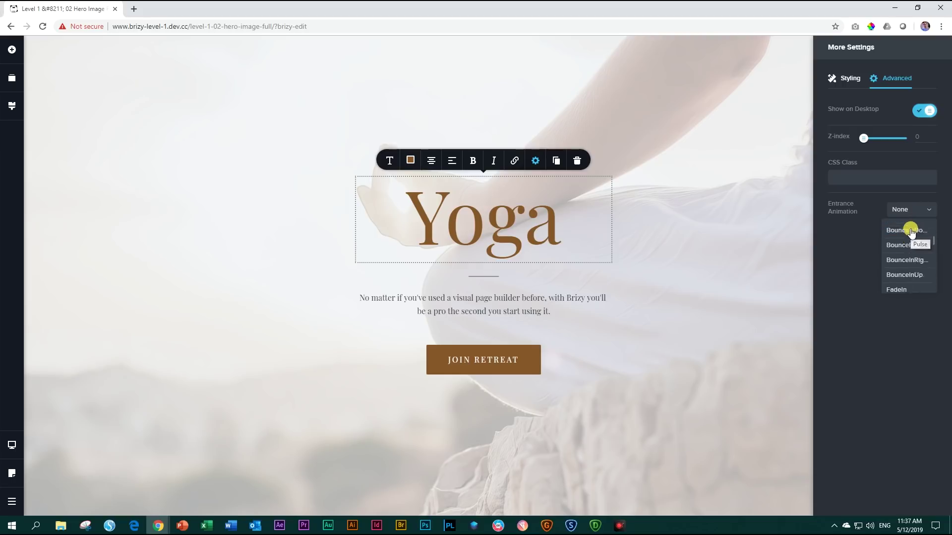
pyautogui.scroll(-10, 912, 231)
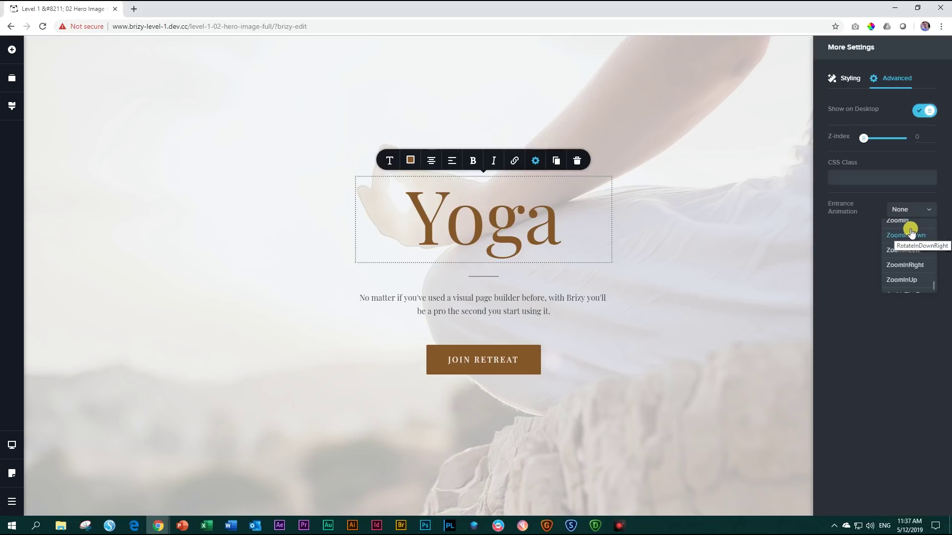
pyautogui.scroll(8, 911, 230)
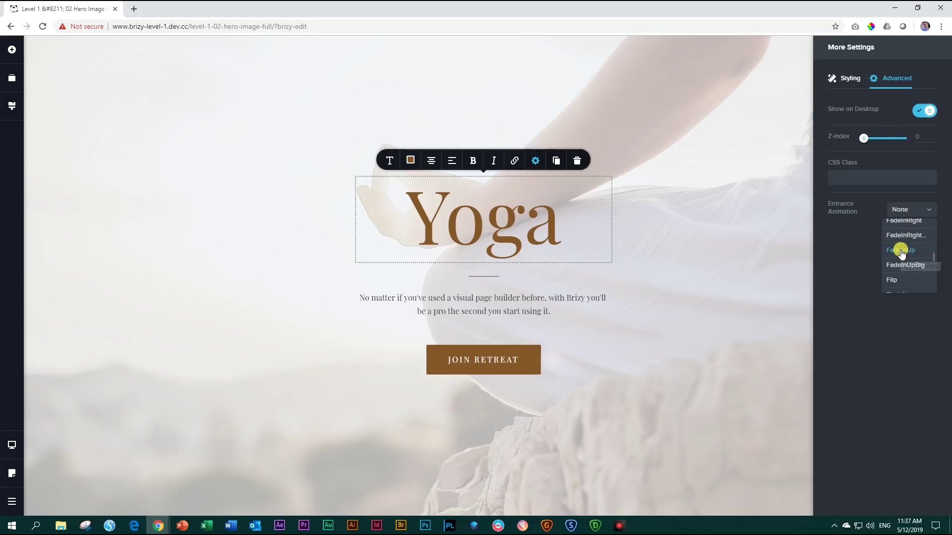
pyautogui.scroll(3, 901, 252)
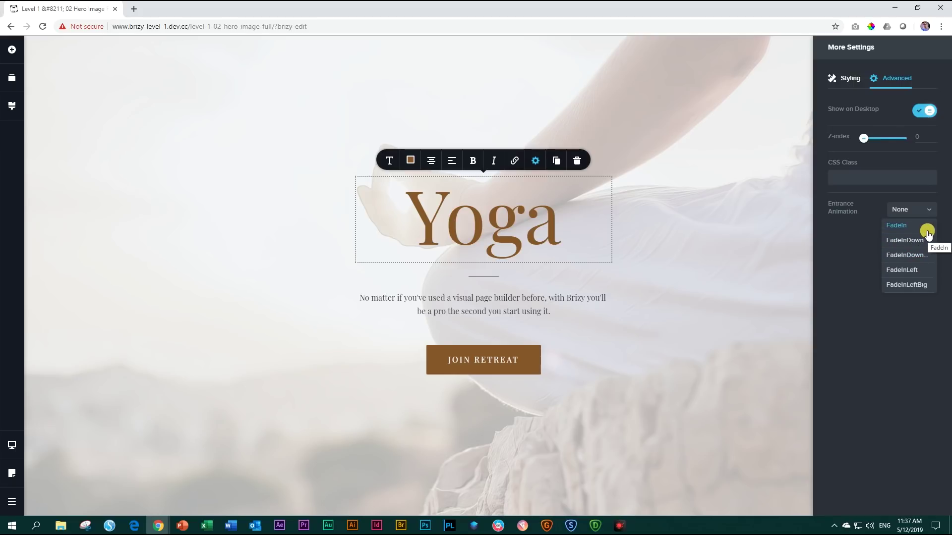
pyautogui.scroll(2, 926, 237)
pyautogui.scroll(-5, 924, 243)
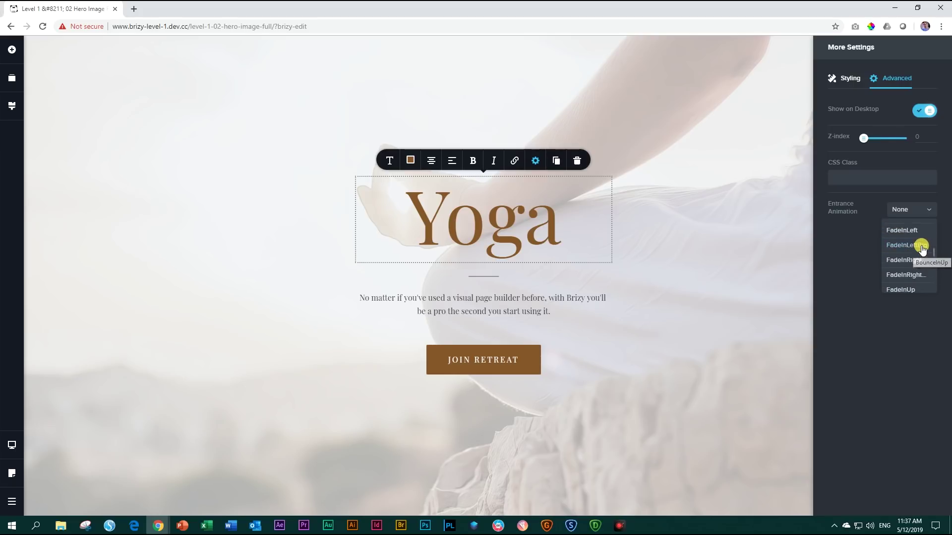
pyautogui.scroll(-2, 920, 251)
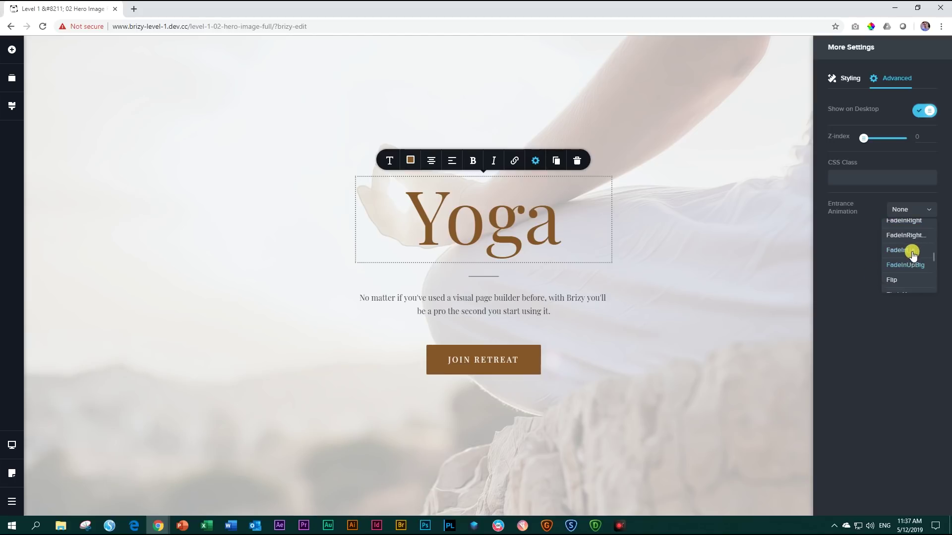
pyautogui.click(913, 251)
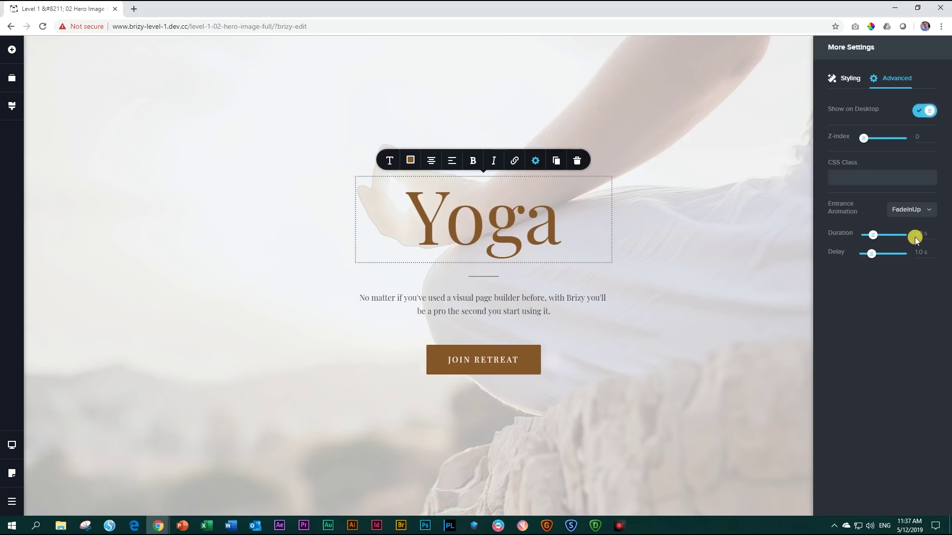
pyautogui.moveTo(872, 237); pyautogui.dragTo(879, 237)
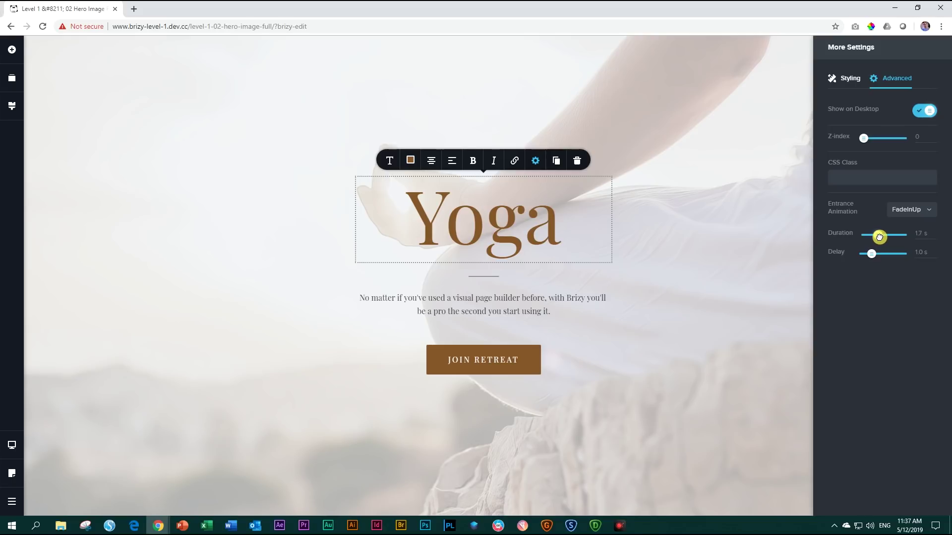
pyautogui.click(493, 310)
# Step: Set the subtext paragraph's entrance animation to FadeInUp with a 1.4 s delay
pyautogui.click(535, 275)
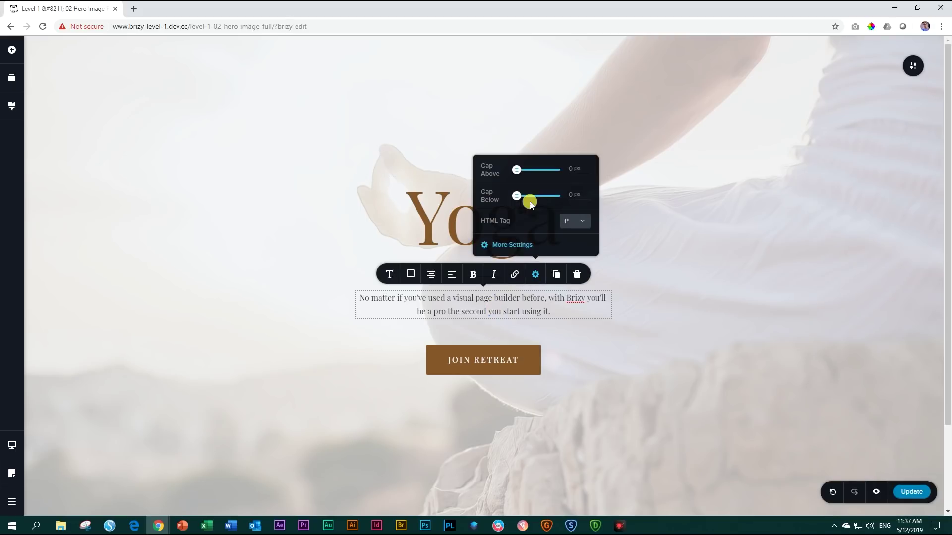
pyautogui.click(509, 244)
pyautogui.click(896, 83)
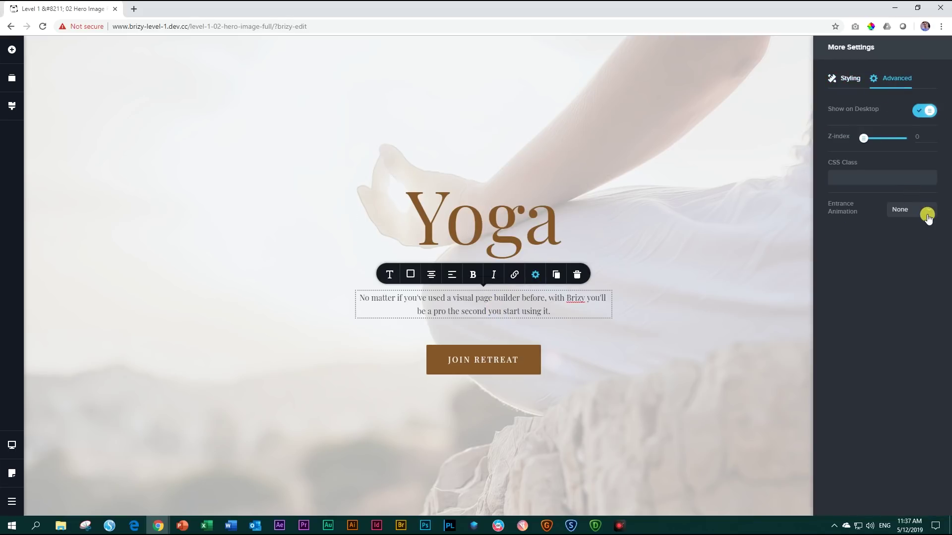
pyautogui.click(927, 214)
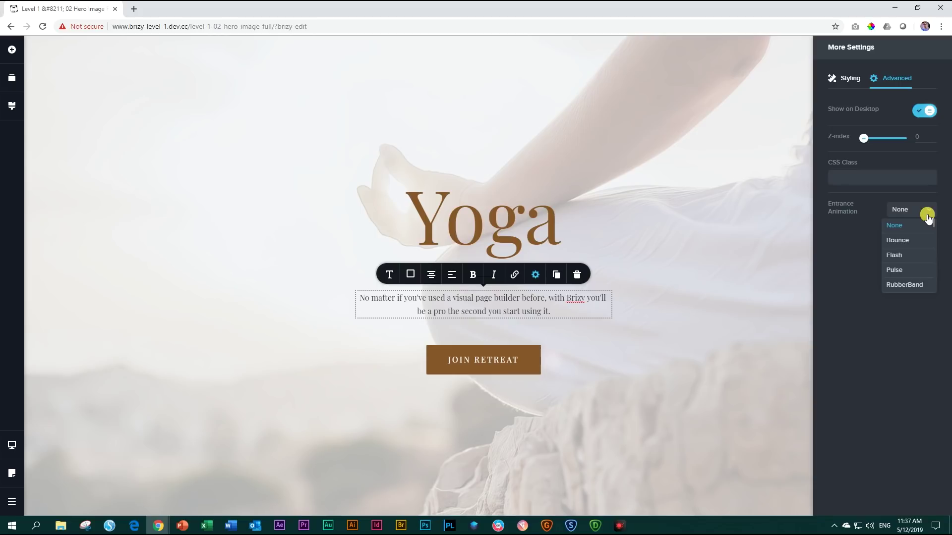
pyautogui.scroll(-4, 912, 238)
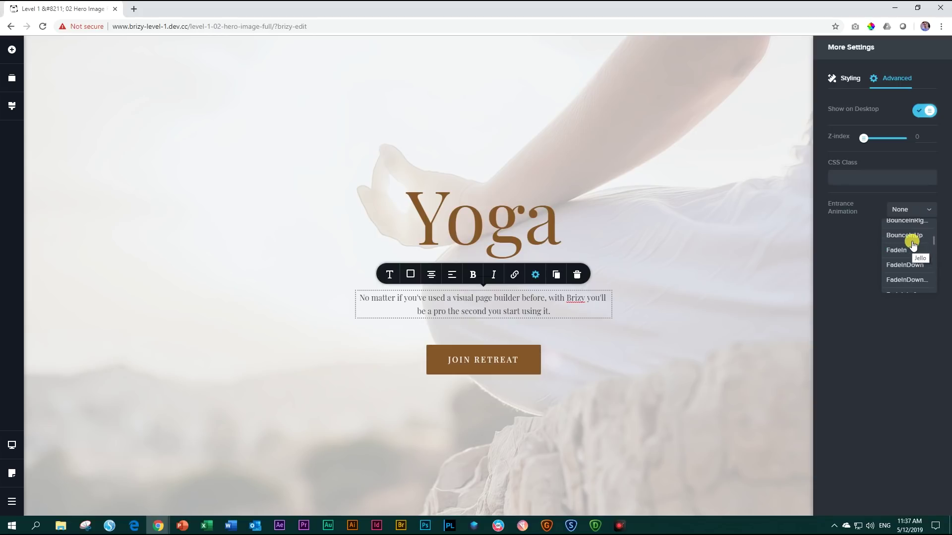
pyautogui.scroll(-4, 917, 250)
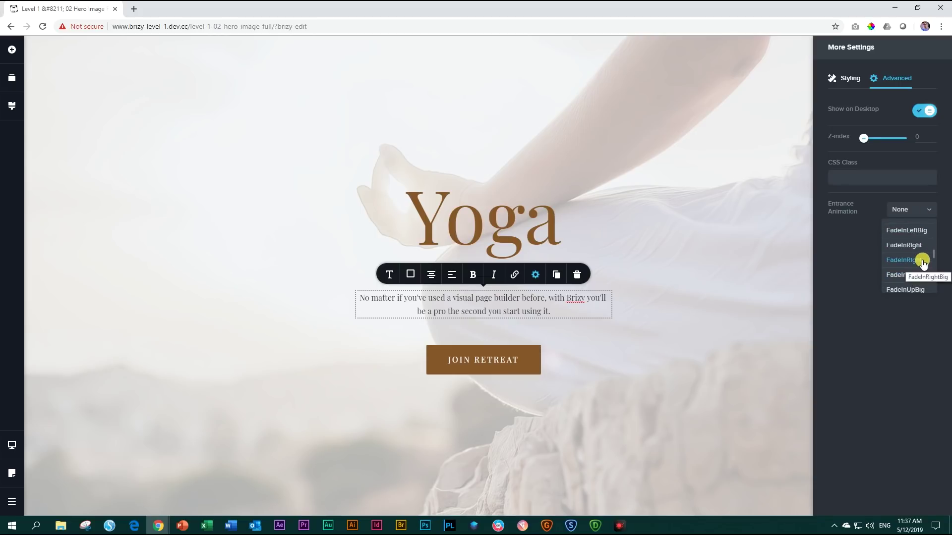
pyautogui.scroll(-2, 918, 250)
pyautogui.click(910, 236)
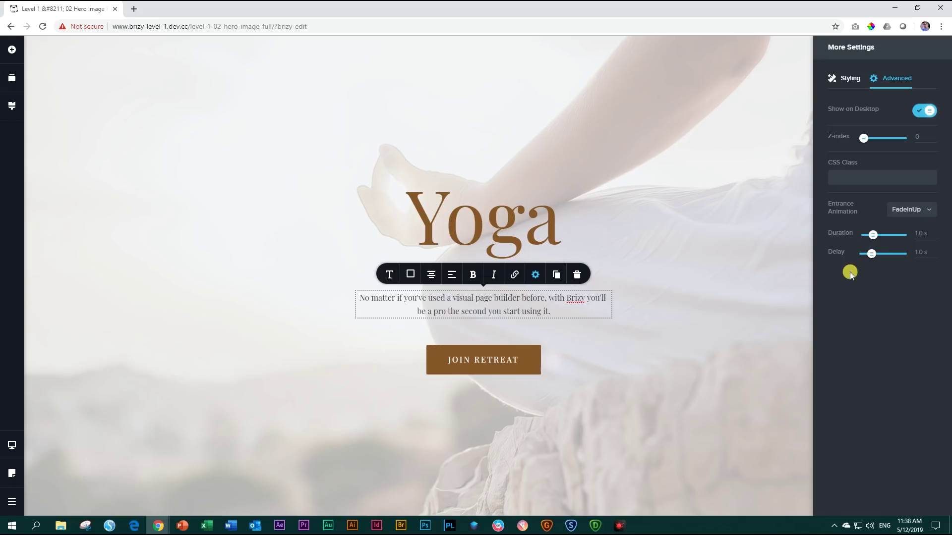
pyautogui.moveTo(873, 258); pyautogui.dragTo(876, 256)
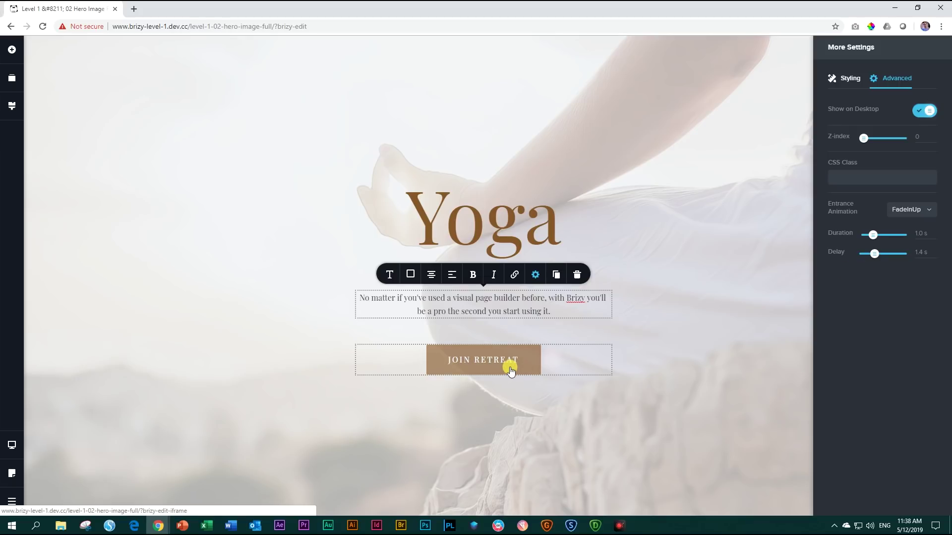
# Step: Set the JOIN RETREAT button's entrance animation to FadeIn with a 2.0 s delay
pyautogui.click(510, 371)
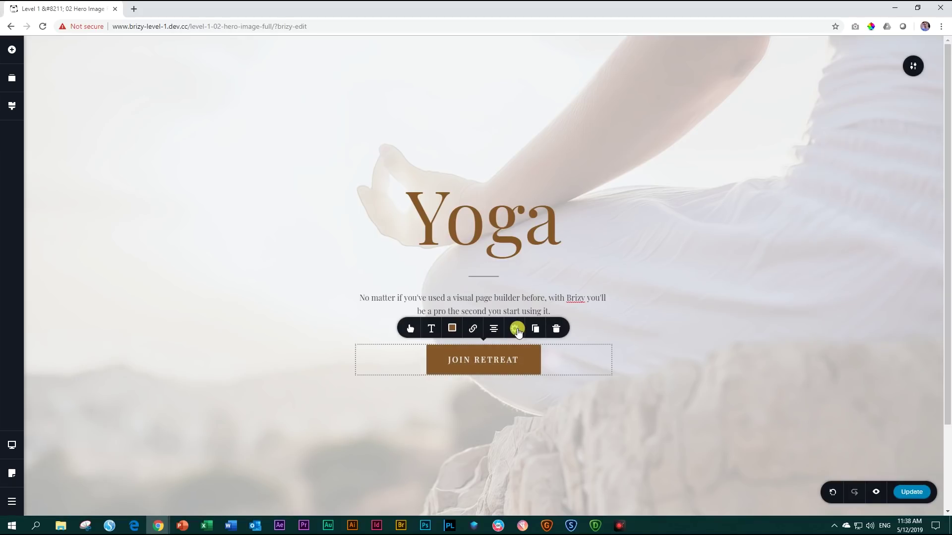
pyautogui.click(514, 329)
pyautogui.click(892, 81)
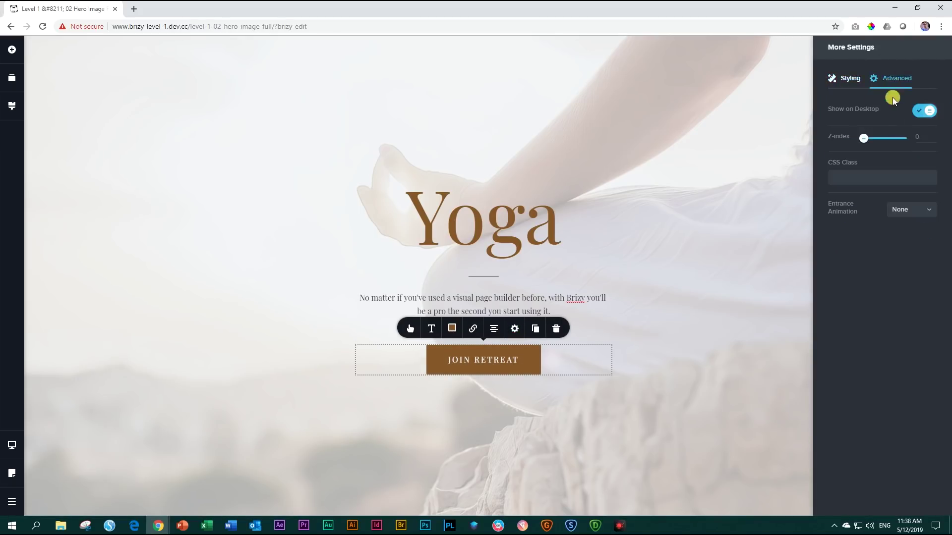
pyautogui.click(902, 212)
pyautogui.scroll(-4, 912, 253)
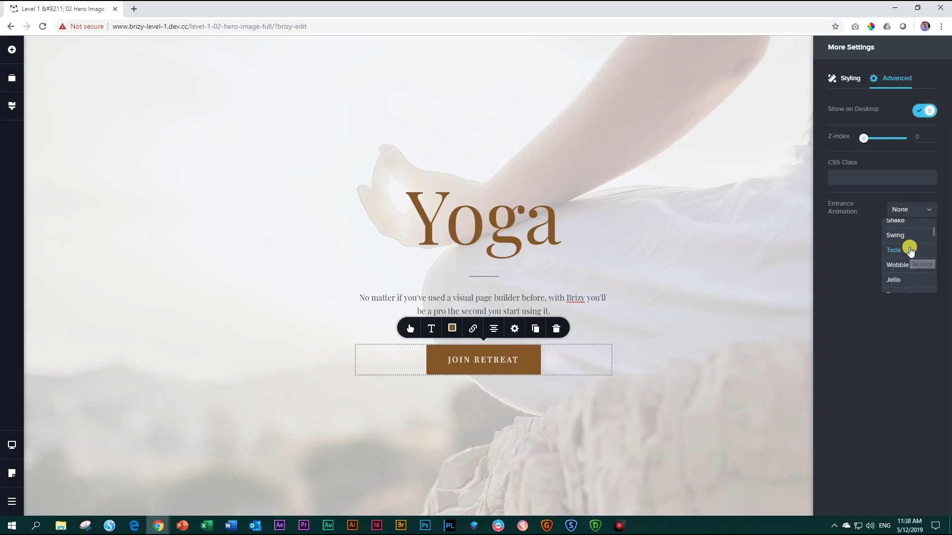
pyautogui.scroll(-3, 912, 254)
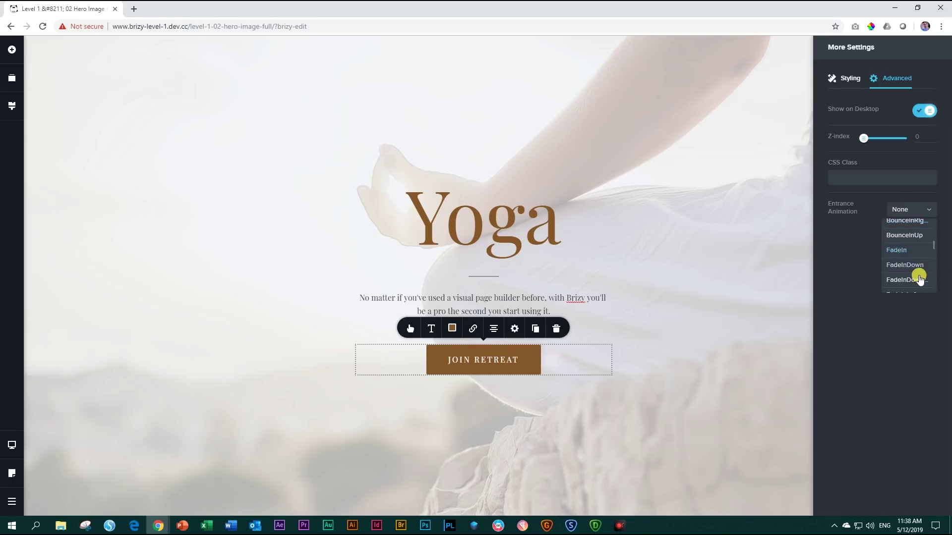
pyautogui.click(901, 251)
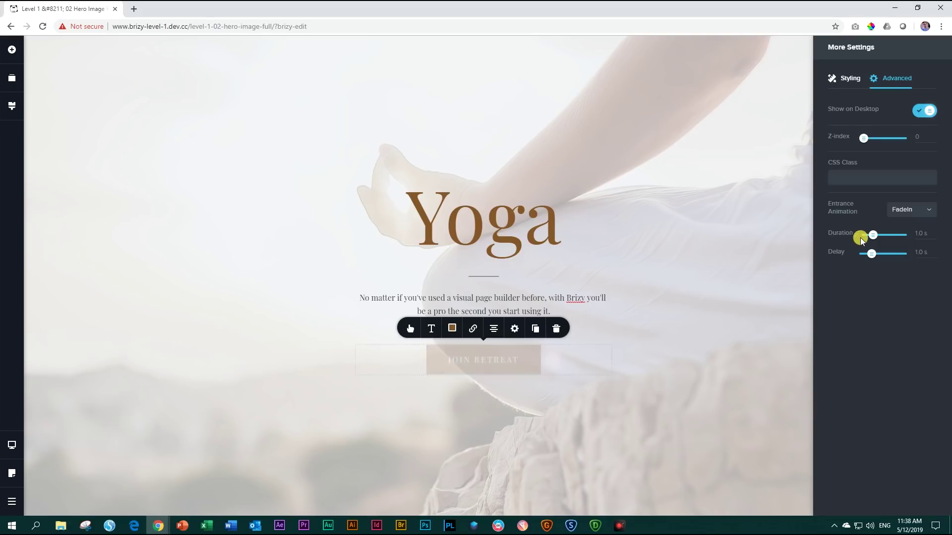
pyautogui.moveTo(872, 253); pyautogui.dragTo(879, 254)
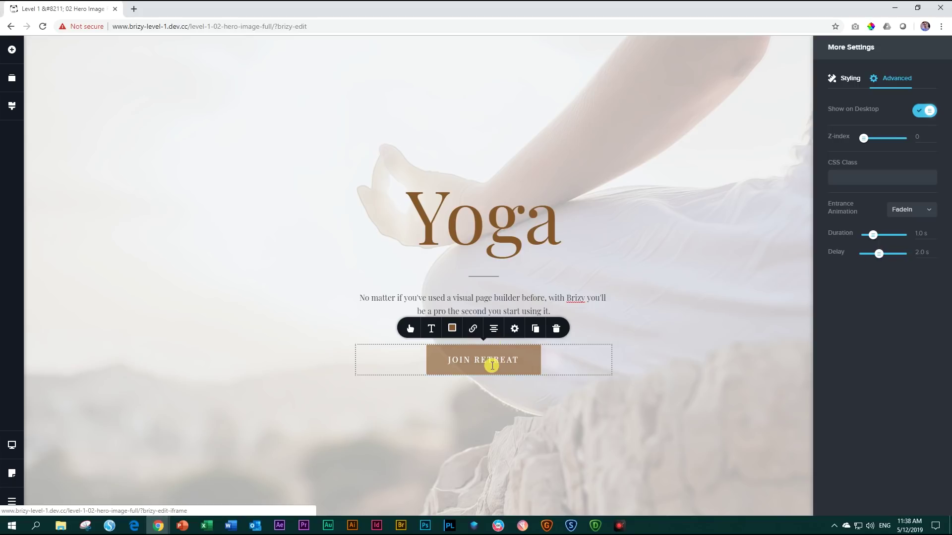
pyautogui.click(691, 307)
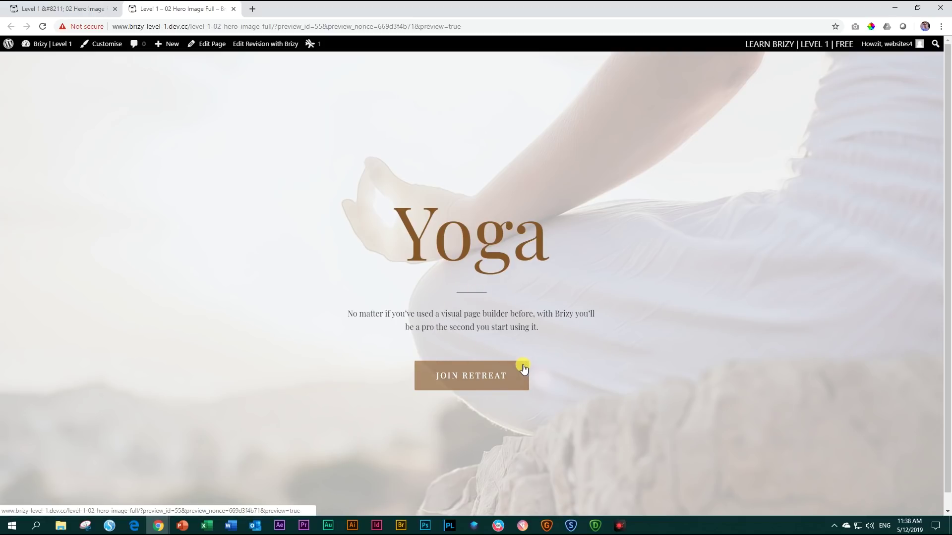
# Step: Close the animation preview tab and return to the editor
pyautogui.click(233, 9)
# Step: Set the divider's Entrance Animation to FadeIn in its advanced settings
pyautogui.click(479, 277)
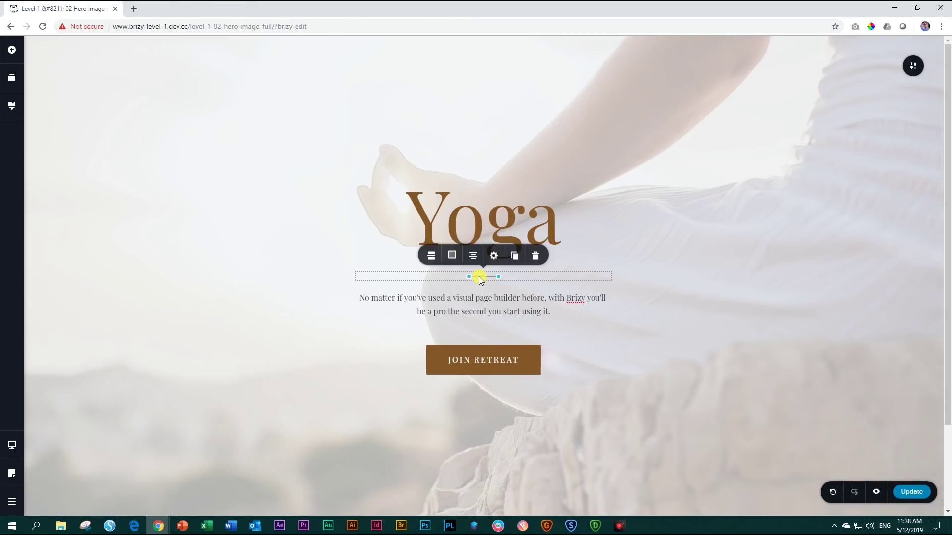
pyautogui.click(494, 257)
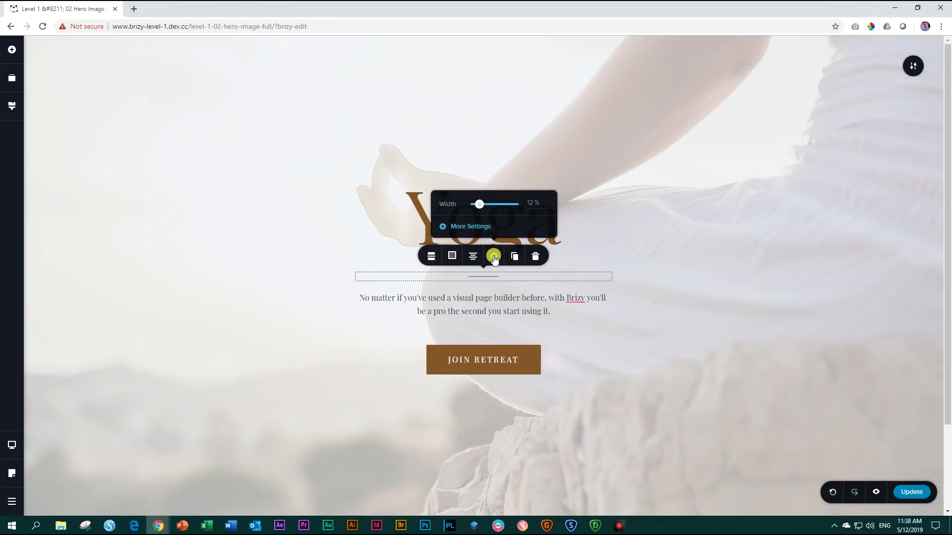
pyautogui.click(468, 226)
pyautogui.click(896, 83)
pyautogui.click(920, 213)
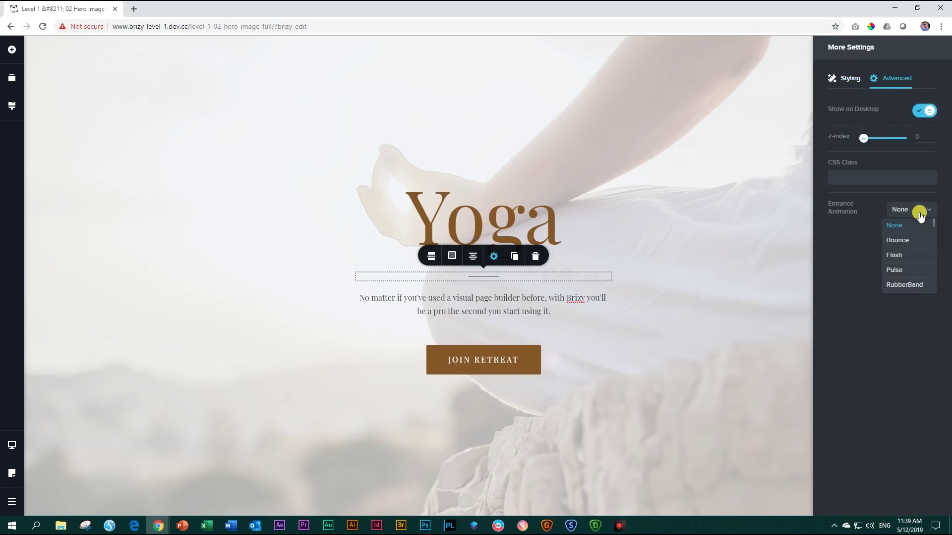
pyautogui.scroll(-4, 910, 243)
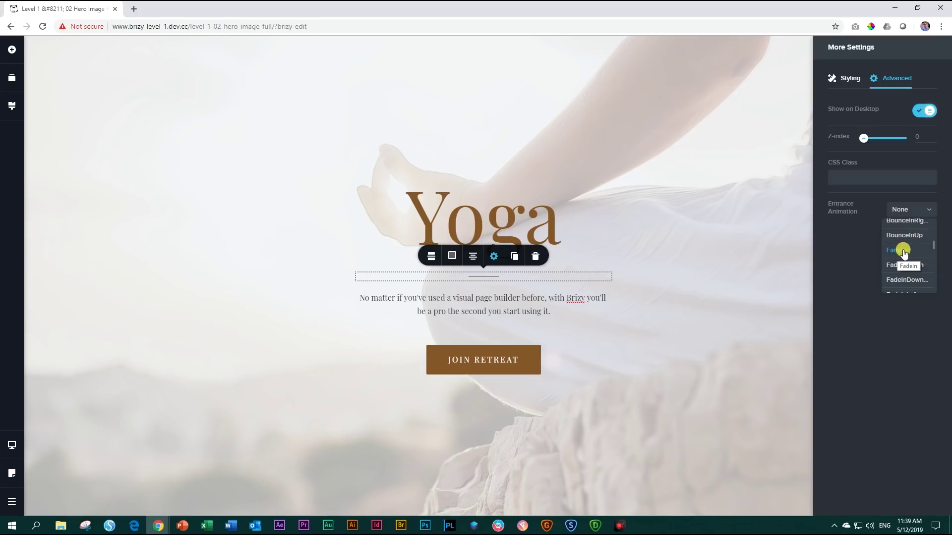
pyautogui.scroll(-2, 907, 253)
pyautogui.scroll(2, 920, 253)
pyautogui.click(901, 255)
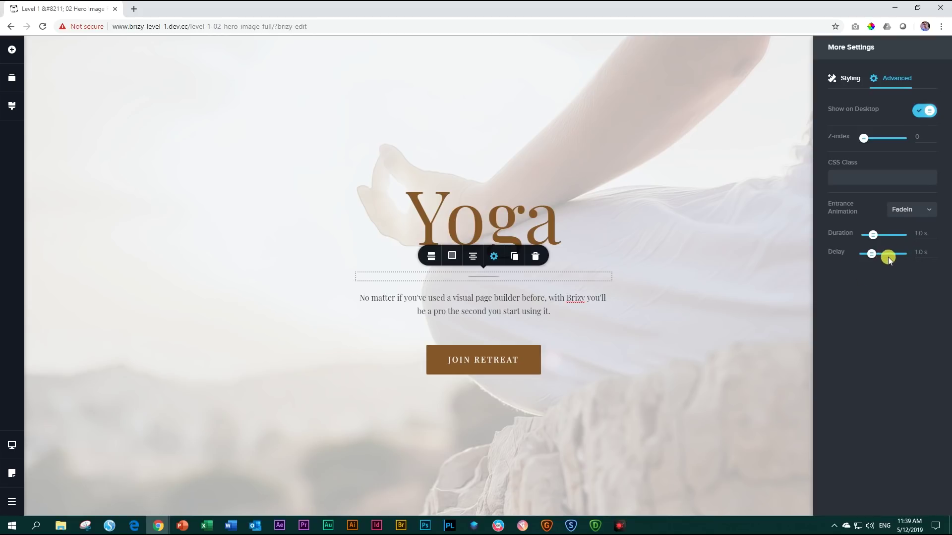
pyautogui.click(762, 297)
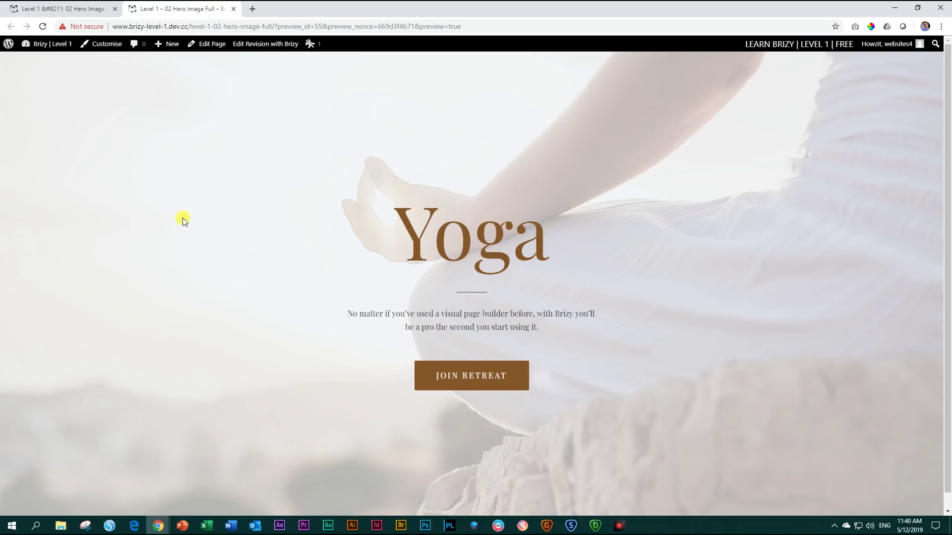
pyautogui.click(235, 9)
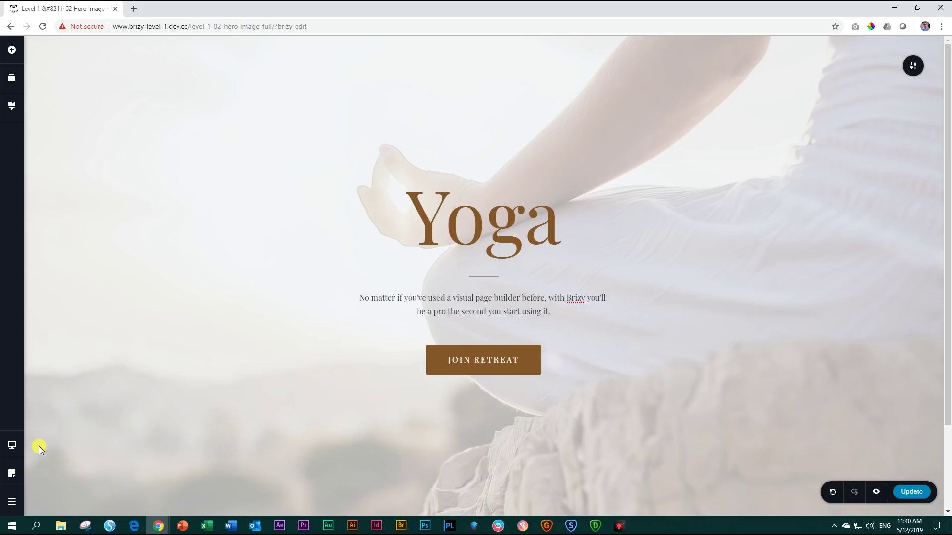
# Step: Preview the yoga hero in the tablet layout, then mobile, then tablet again
pyautogui.click(15, 448)
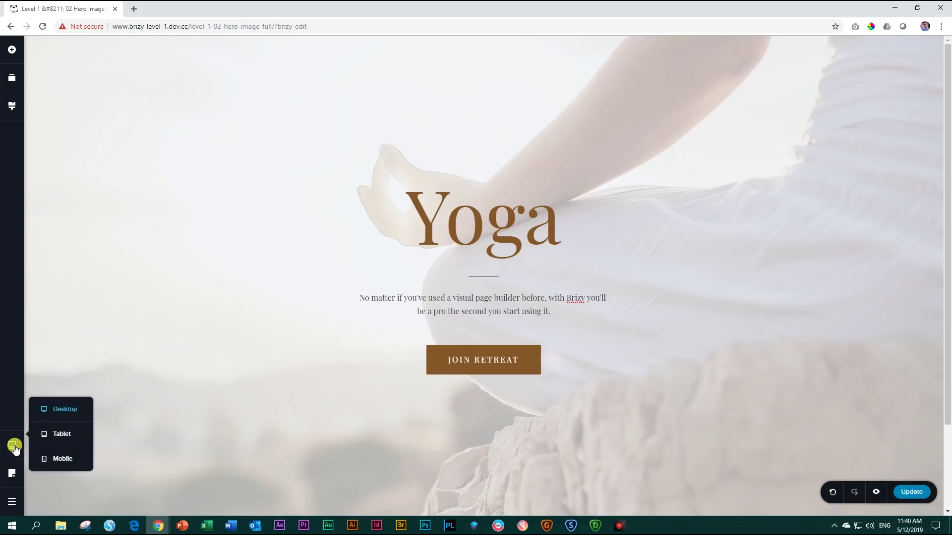
pyautogui.click(74, 439)
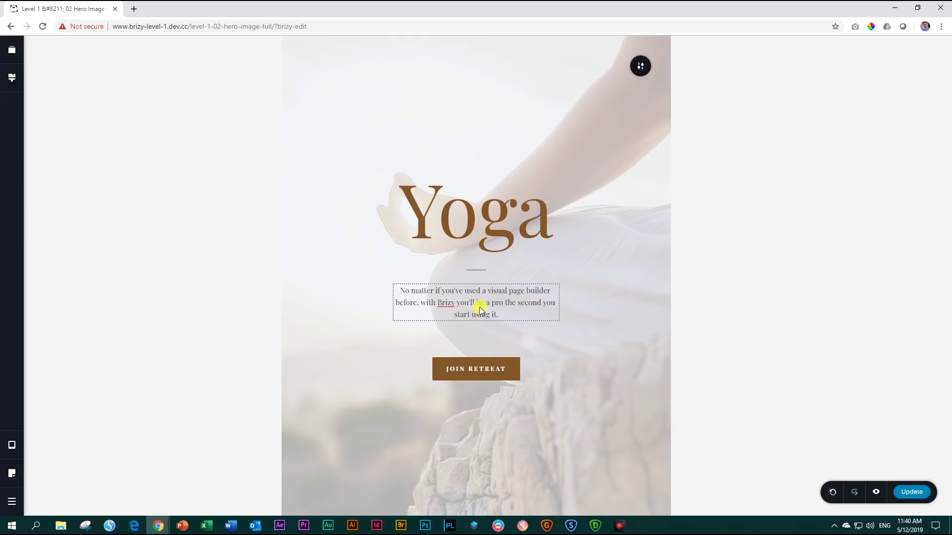
pyautogui.moveTo(13, 446)
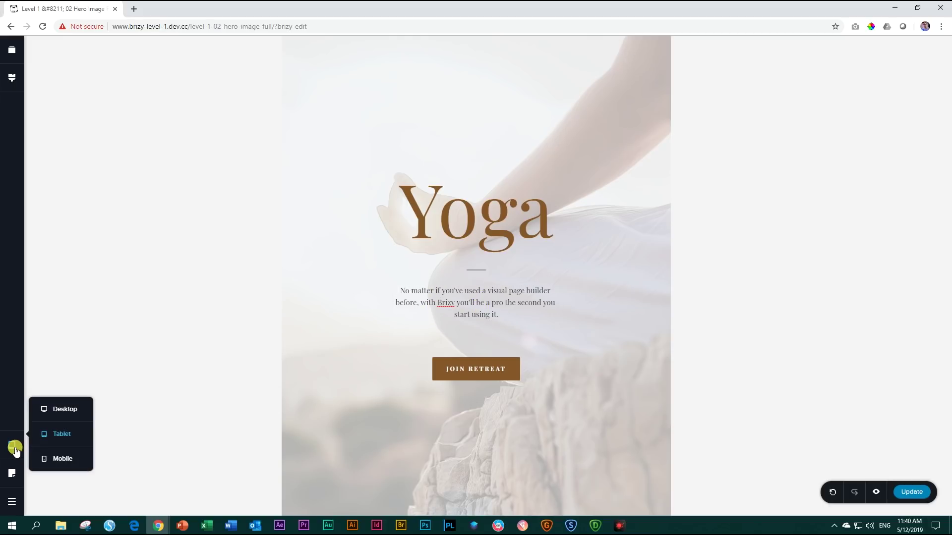
pyautogui.click(54, 458)
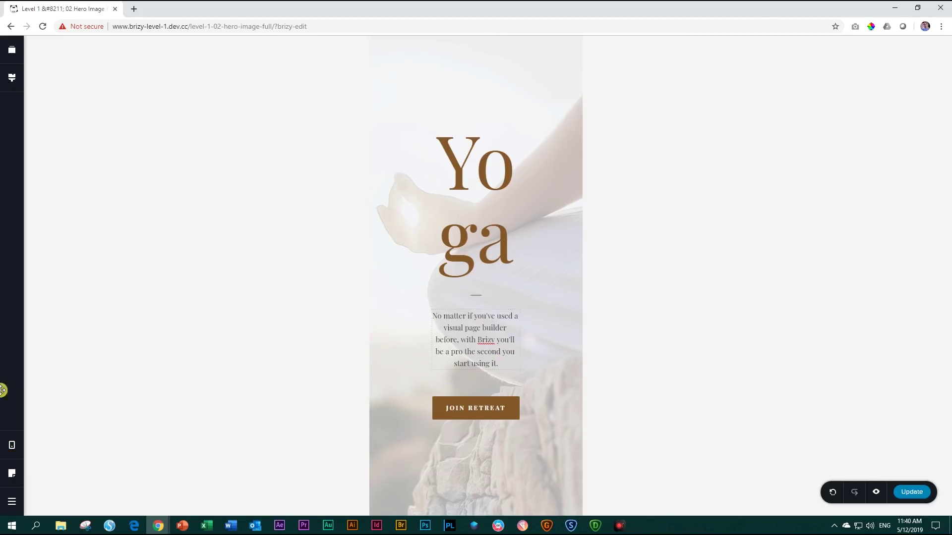
pyautogui.moveTo(12, 446)
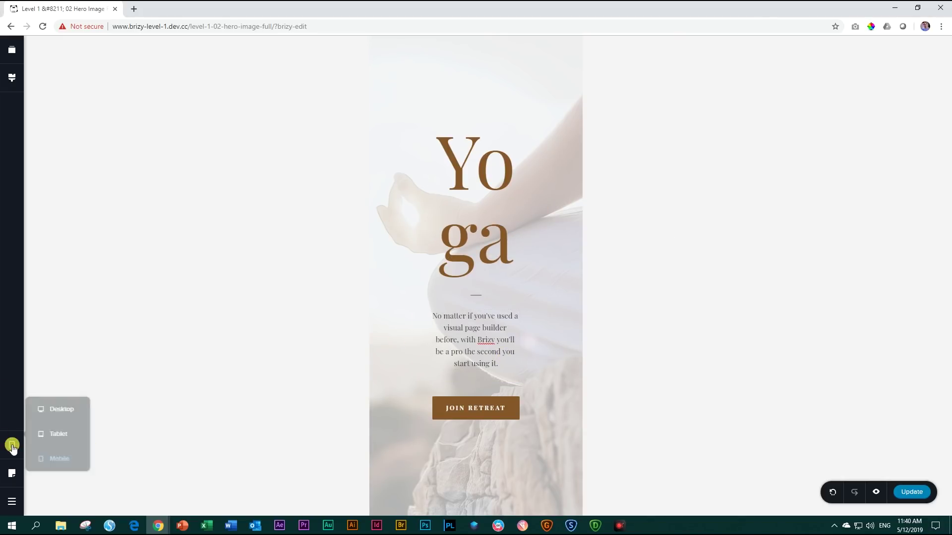
pyautogui.click(54, 434)
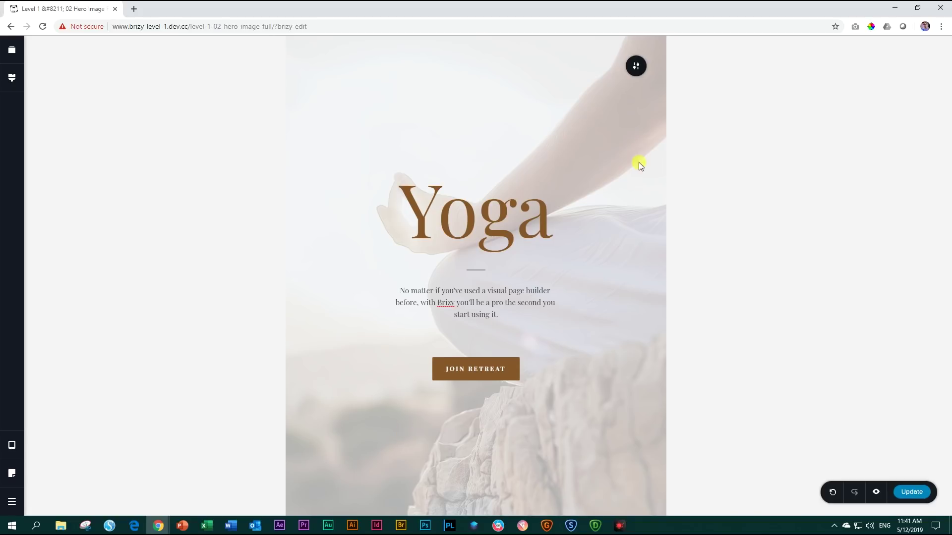
# Step: Inspect the hero section's padding in the tablet layout, toggling per-side and single values
pyautogui.click(640, 69)
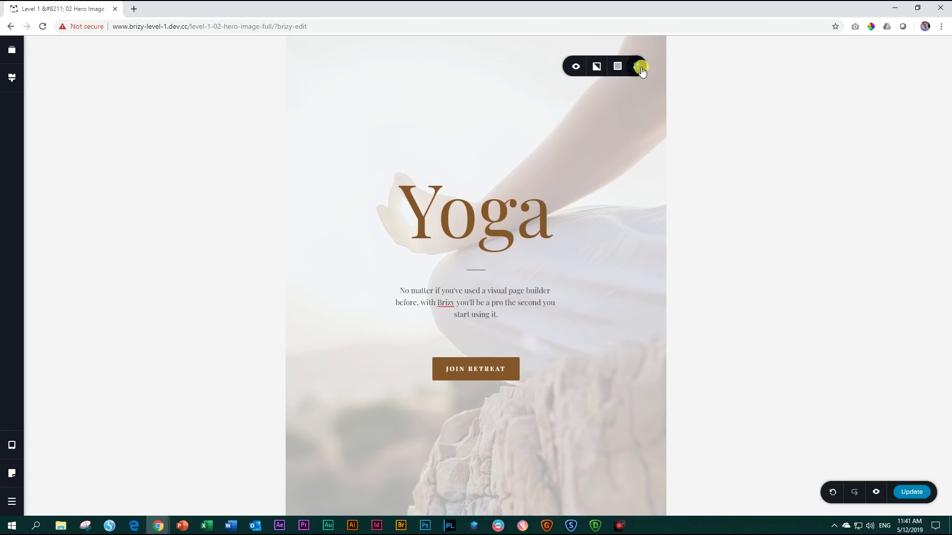
pyautogui.click(635, 68)
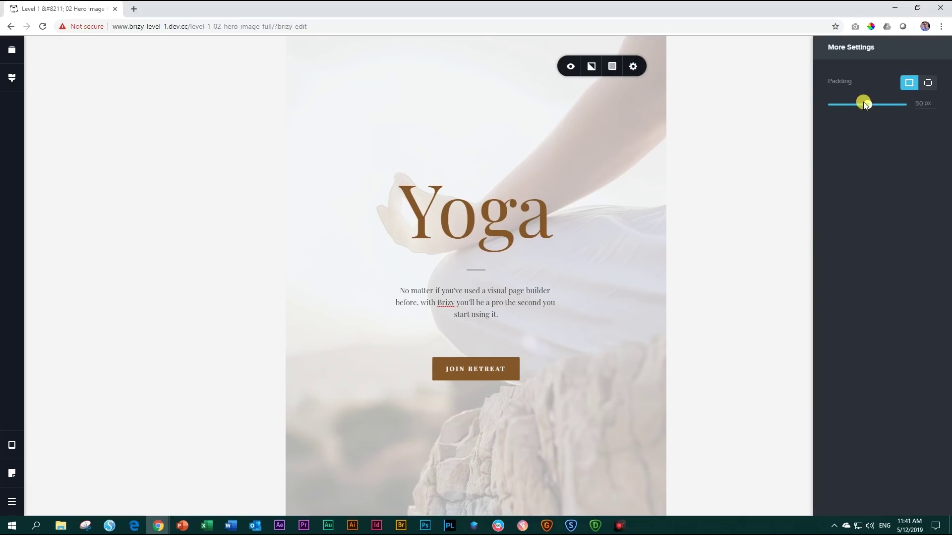
pyautogui.click(930, 84)
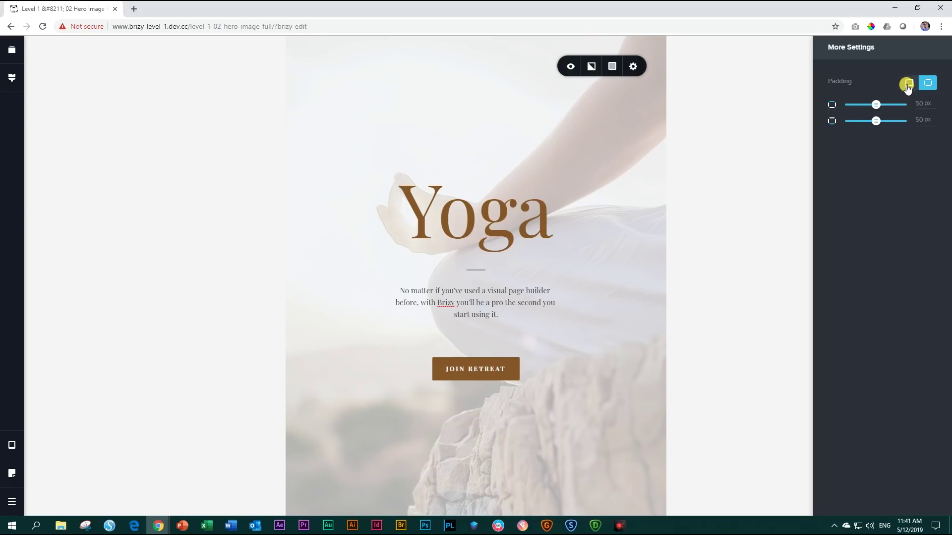
pyautogui.click(908, 85)
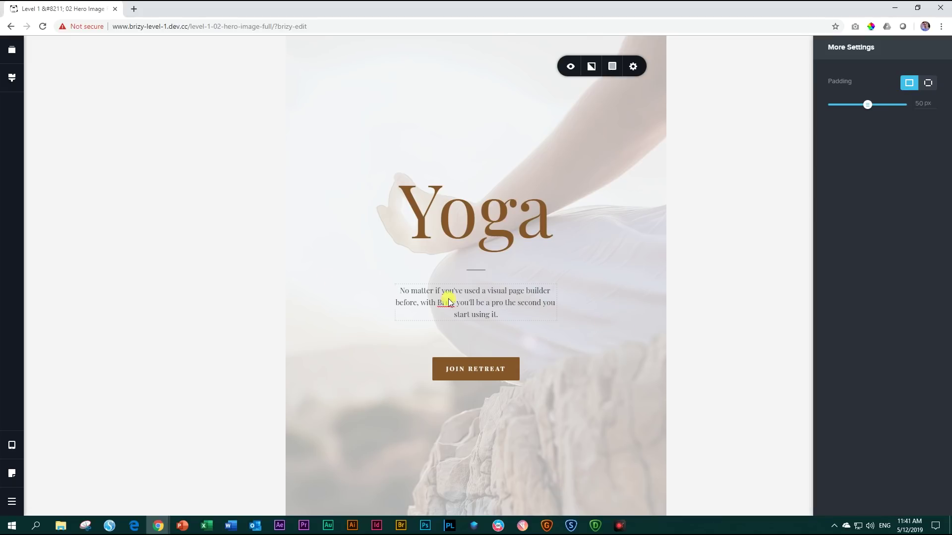
# Step: Check the section's padding in the mobile layout, then return to the desktop layout
pyautogui.click(12, 445)
pyautogui.click(60, 460)
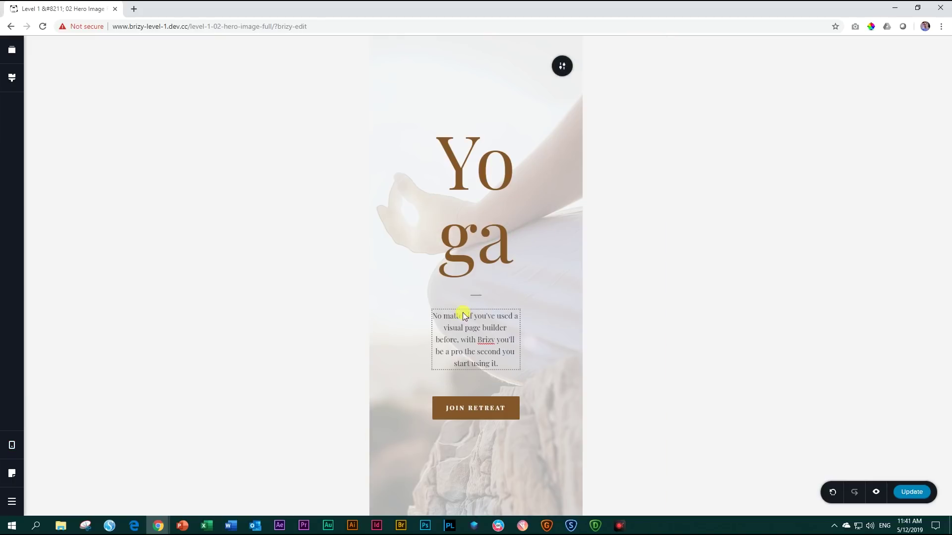
pyautogui.moveTo(563, 69)
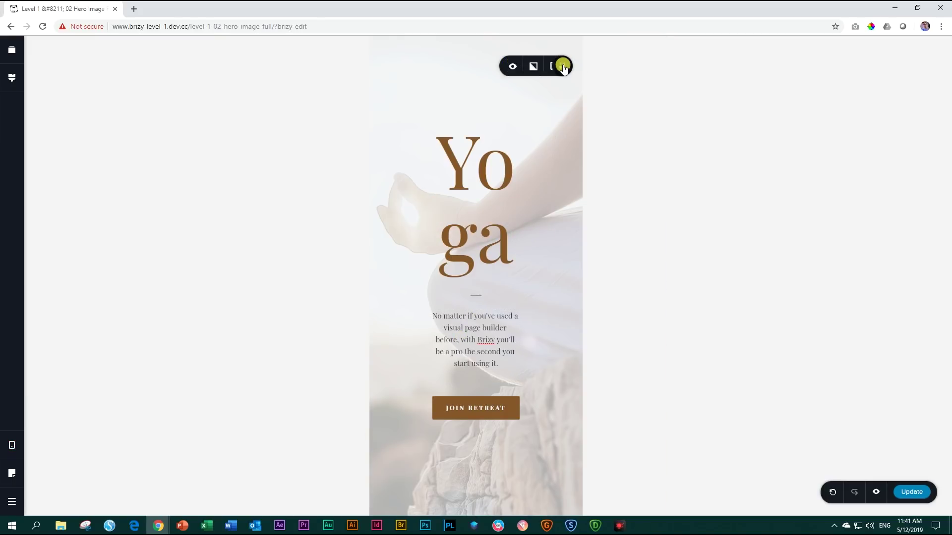
pyautogui.click(562, 67)
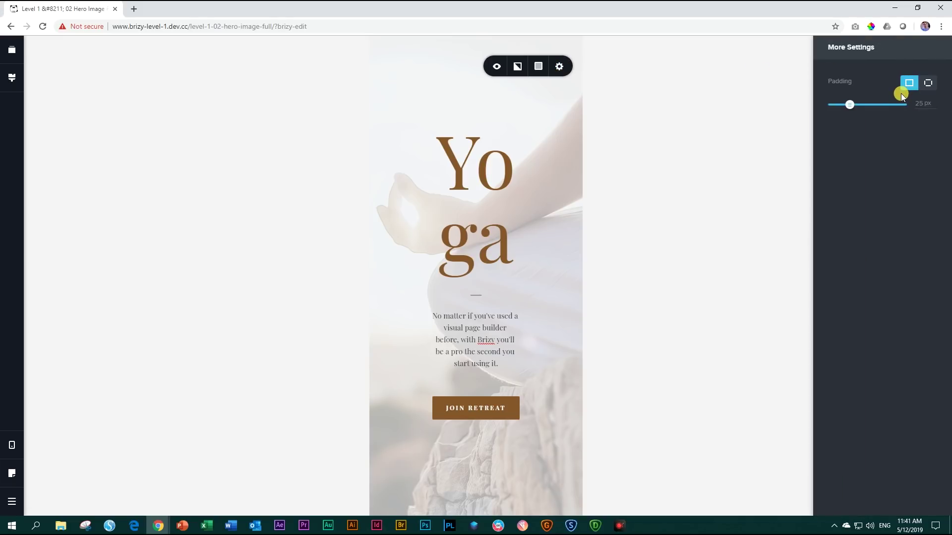
pyautogui.click(926, 84)
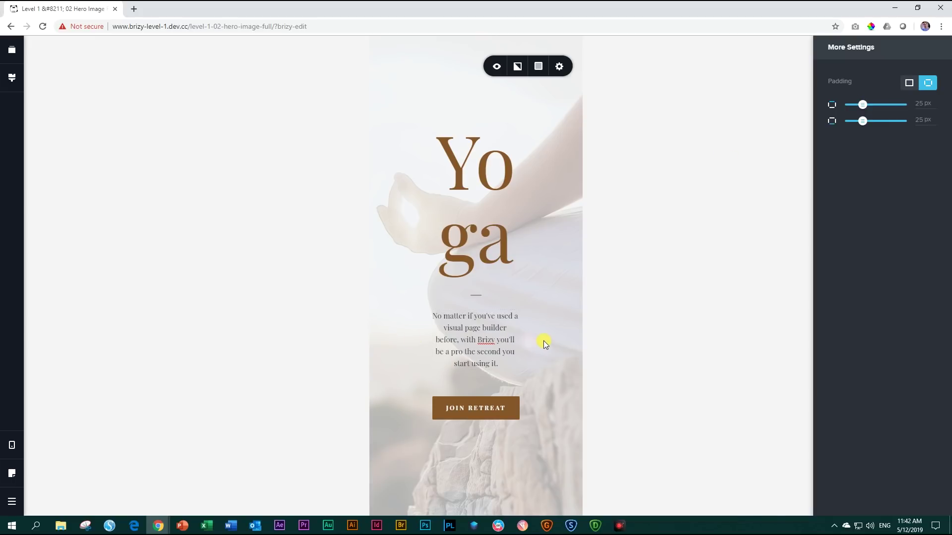
pyautogui.click(12, 445)
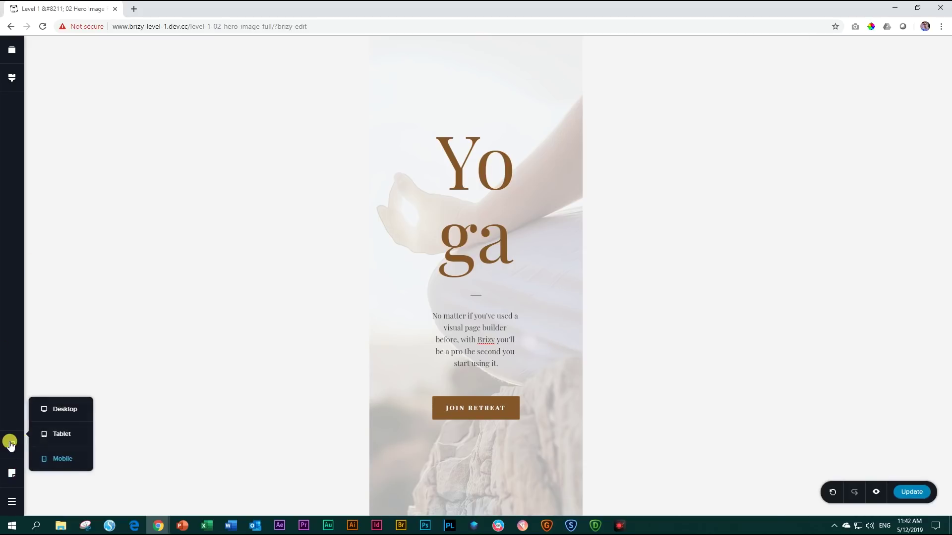
pyautogui.click(55, 411)
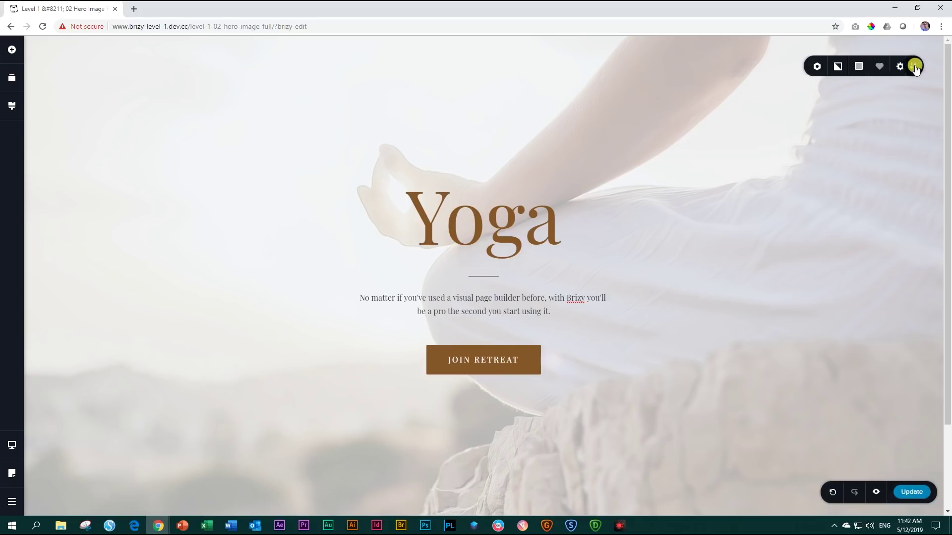
# Step: Set the hero section's content width to nearly 100% so the subtext fits one line
pyautogui.click(869, 68)
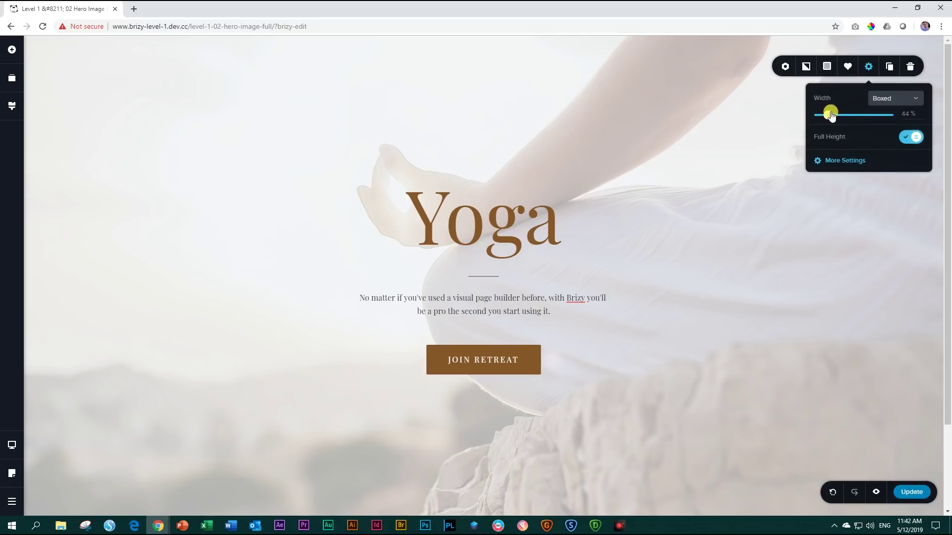
pyautogui.moveTo(828, 115); pyautogui.dragTo(909, 115)
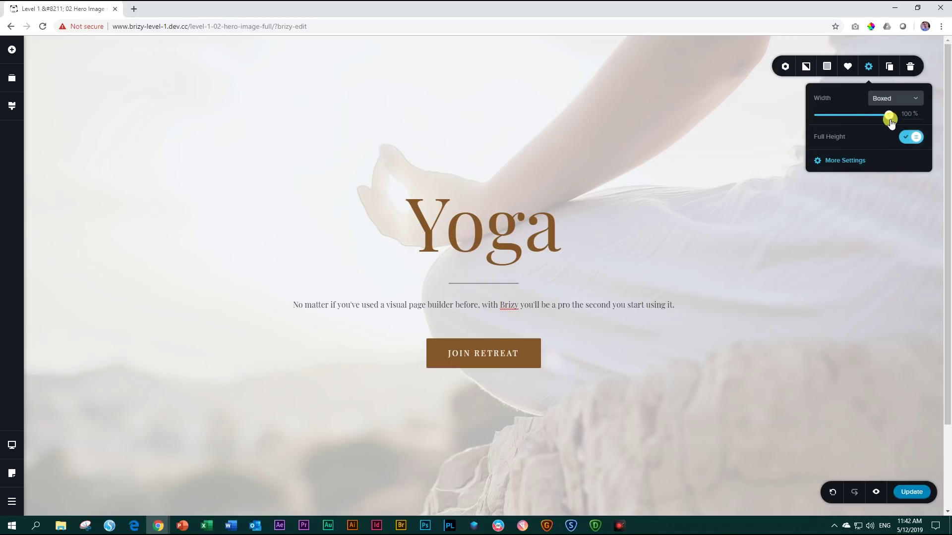
pyautogui.moveTo(888, 115); pyautogui.dragTo(834, 122)
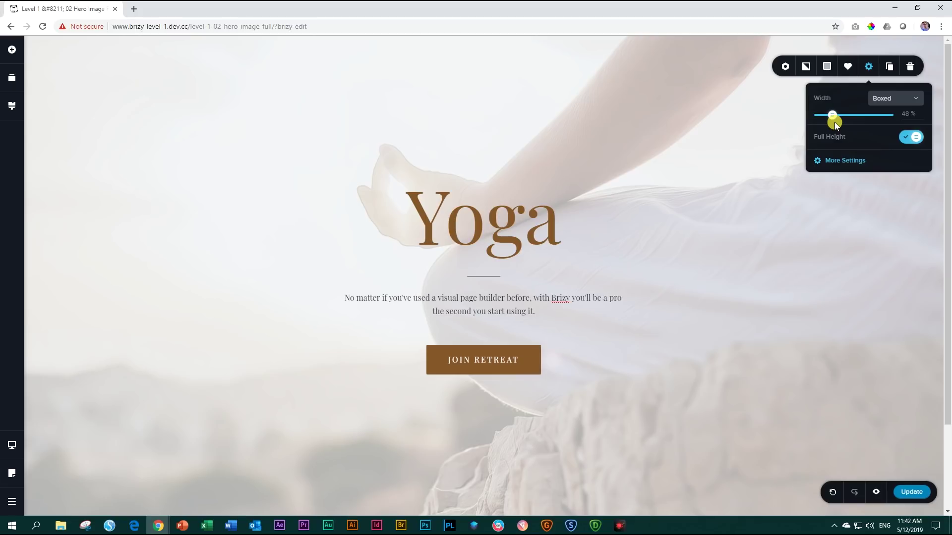
pyautogui.moveTo(834, 122); pyautogui.dragTo(907, 122)
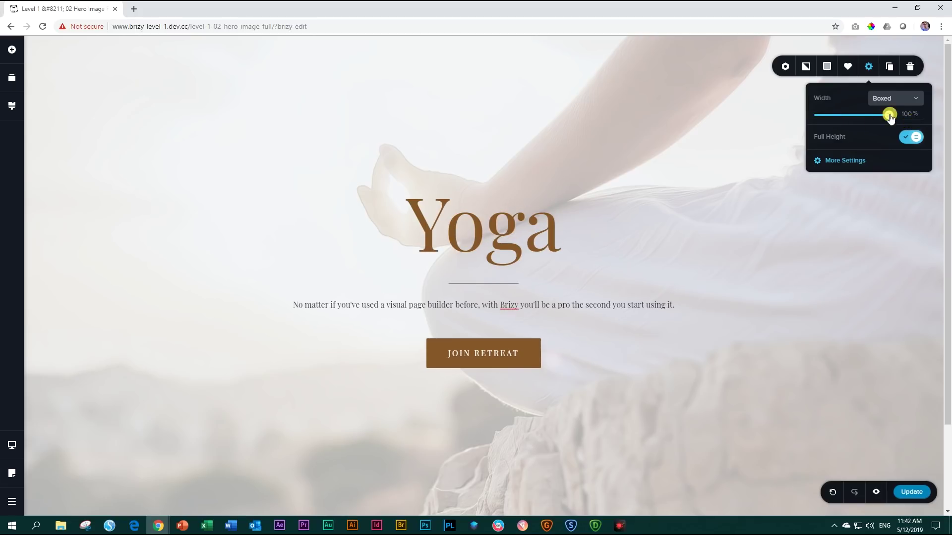
pyautogui.click(634, 304)
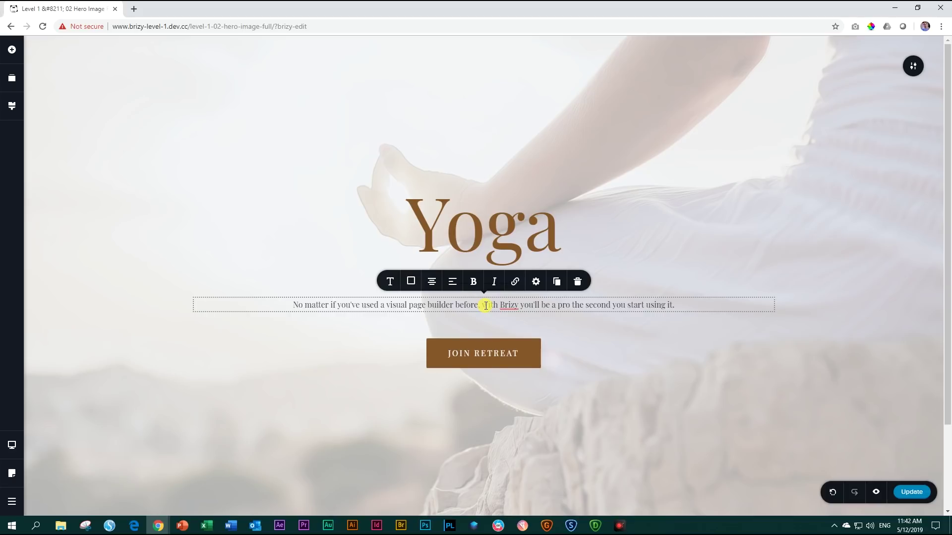
# Step: Open the intro paragraph's More Settings and switch its padding to per-side values
pyautogui.click(535, 282)
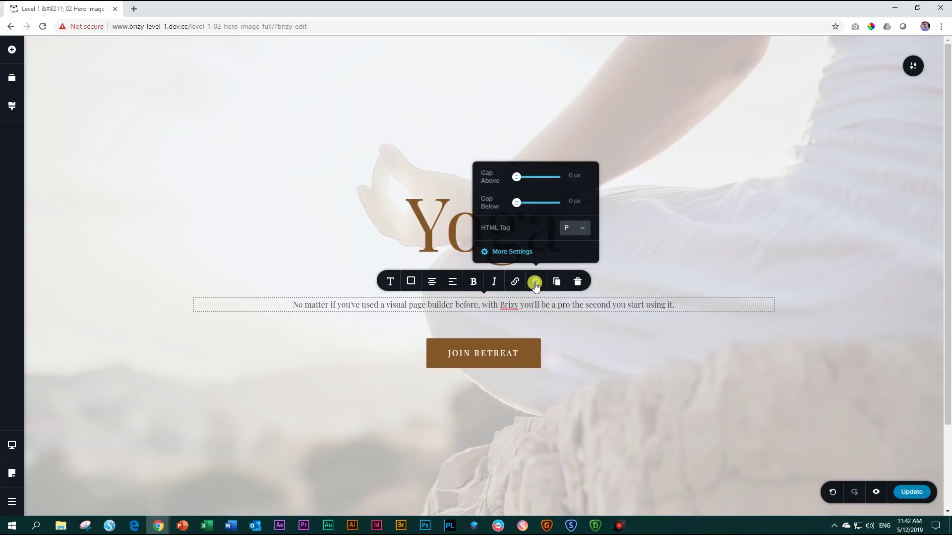
pyautogui.click(522, 253)
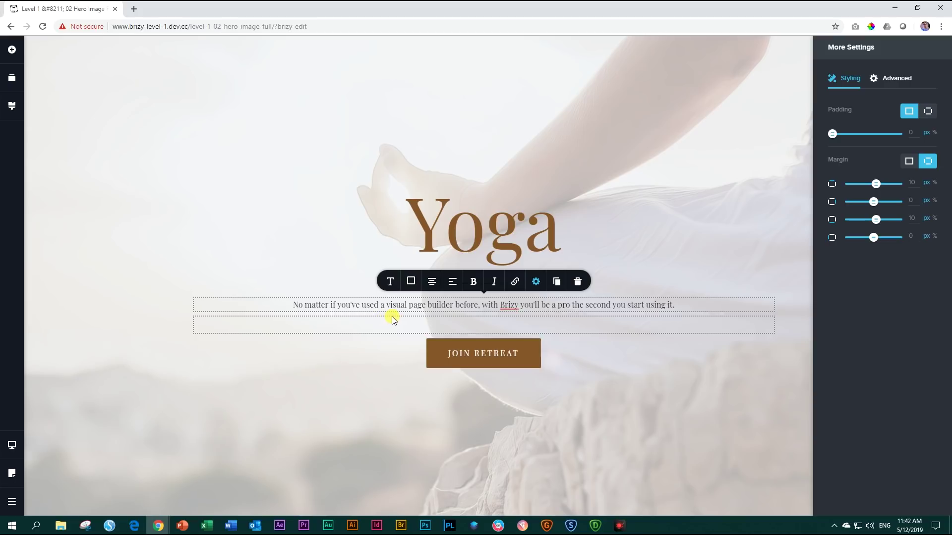
pyautogui.moveTo(833, 134)
pyautogui.mouseDown()
pyautogui.moveTo(890, 132)
pyautogui.moveTo(825, 134)
pyautogui.mouseUp()
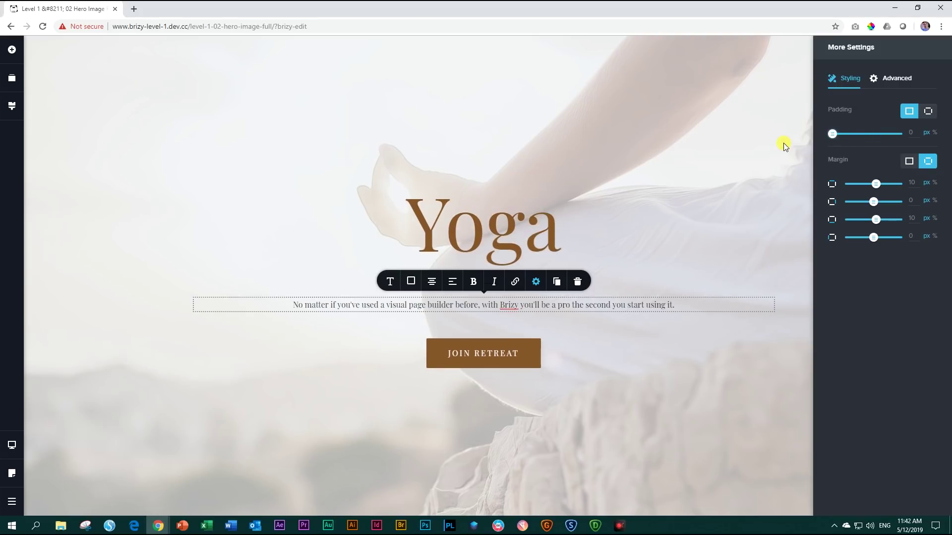
pyautogui.click(931, 113)
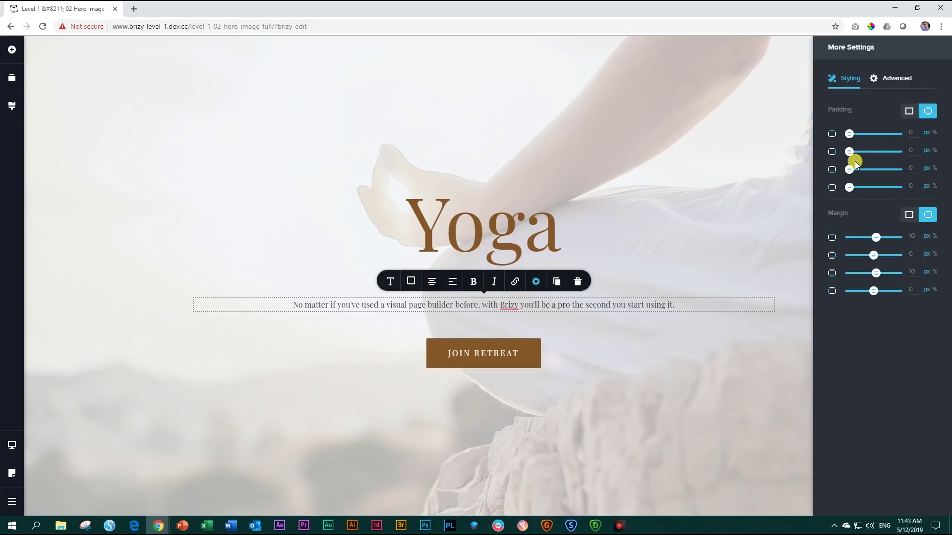
# Step: Add right and left padding to the subtext, first trying 150 px on each side
pyautogui.moveTo(850, 152); pyautogui.dragTo(876, 152)
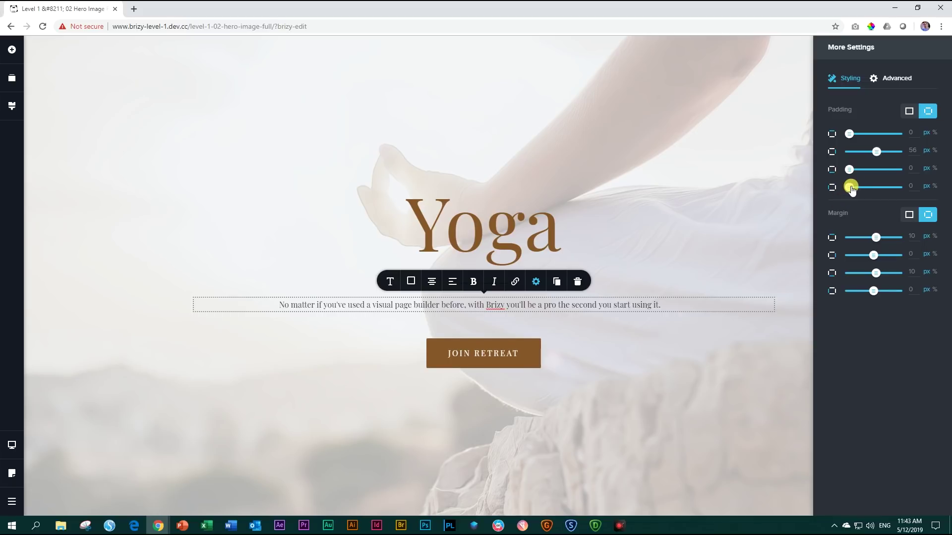
pyautogui.moveTo(851, 189); pyautogui.dragTo(880, 189)
pyautogui.moveTo(876, 152); pyautogui.dragTo(915, 198)
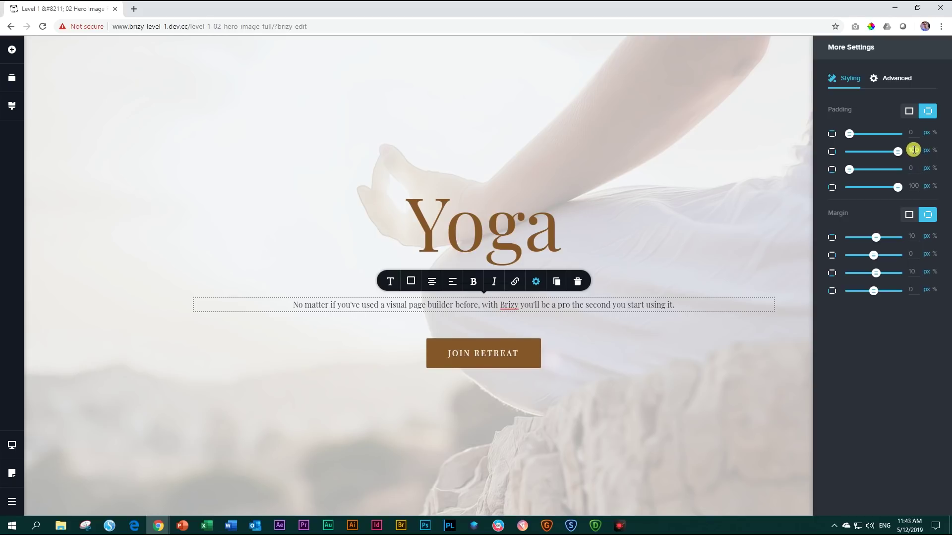
pyautogui.doubleClick(912, 149)
pyautogui.press('BackSpace')
pyautogui.write('150')
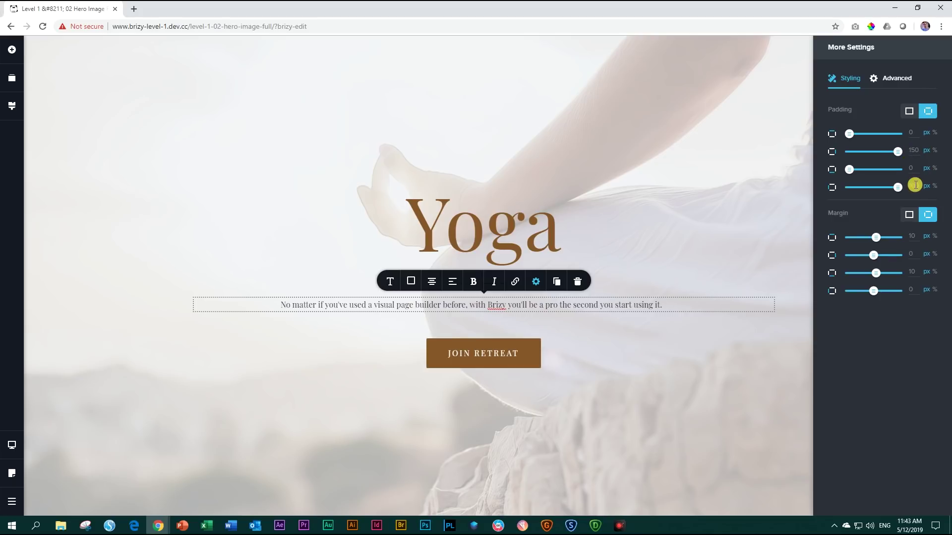
pyautogui.doubleClick(917, 185)
pyautogui.press('BackSpace')
pyautogui.write('150')
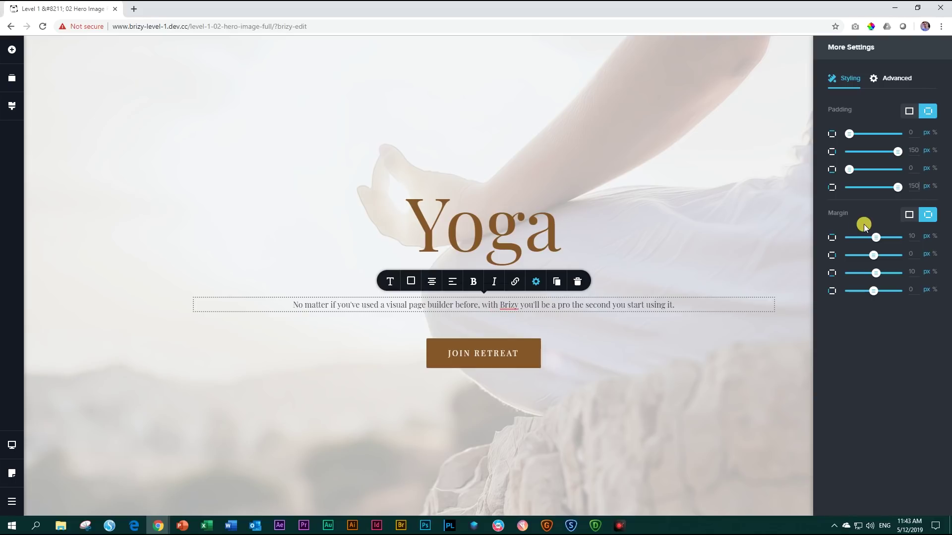
# Step: Settle the subtext's right and left padding at 350 px after trying 200 px
pyautogui.doubleClick(914, 148)
pyautogui.press('BackSpace')
pyautogui.write('200')
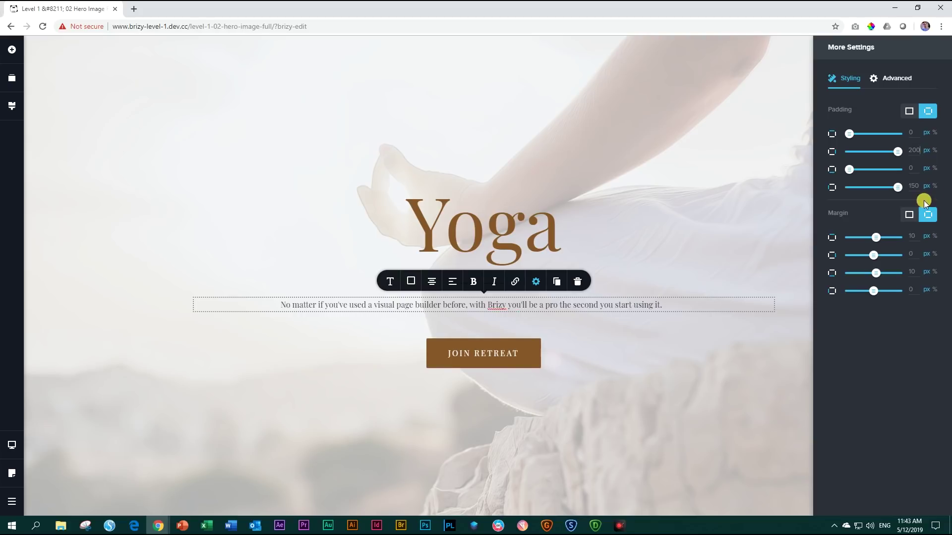
pyautogui.press('BackSpace')
pyautogui.write('200')
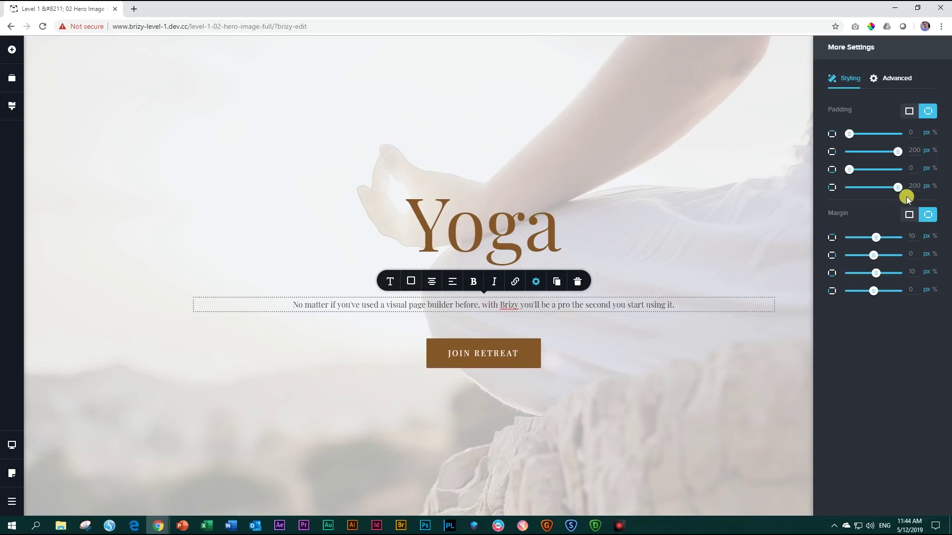
pyautogui.doubleClick(914, 147)
pyautogui.press('BackSpace')
pyautogui.write('350')
pyautogui.doubleClick(912, 187)
pyautogui.press('BackSpace')
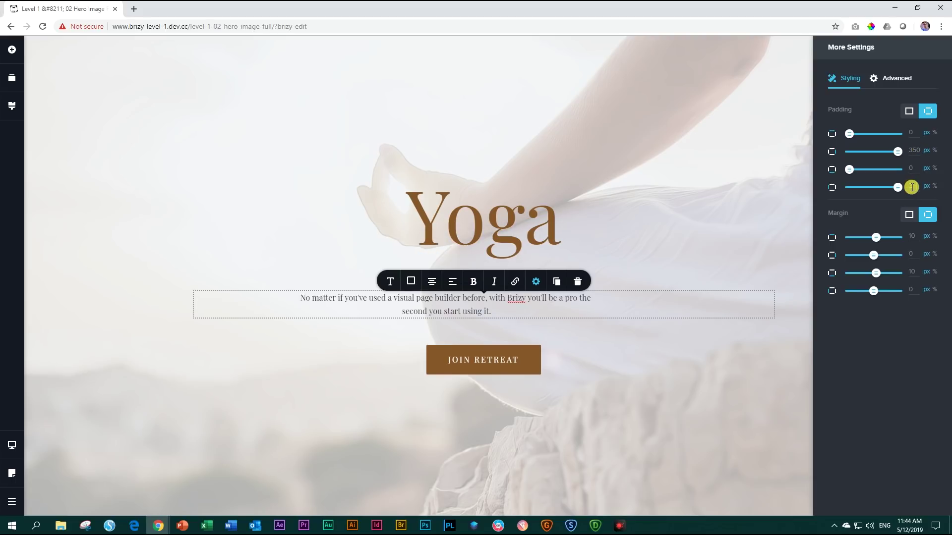
pyautogui.write('350')
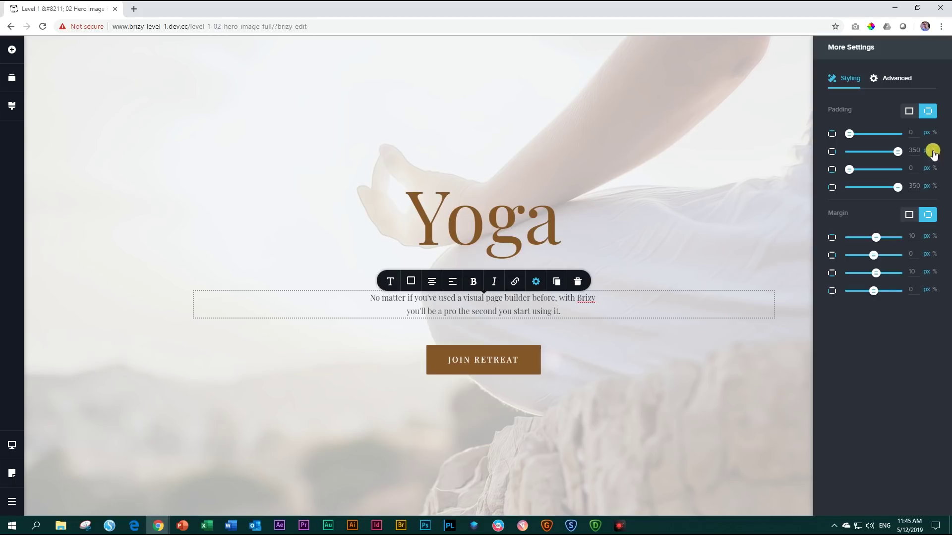
pyautogui.click(778, 241)
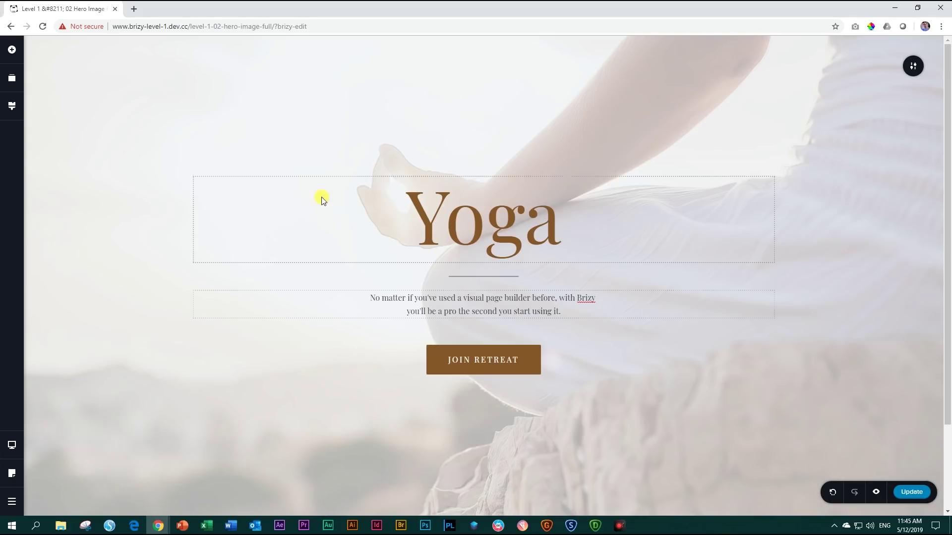
# Step: Review the hero section's width and height settings, then close them
pyautogui.click(914, 67)
pyautogui.click(869, 67)
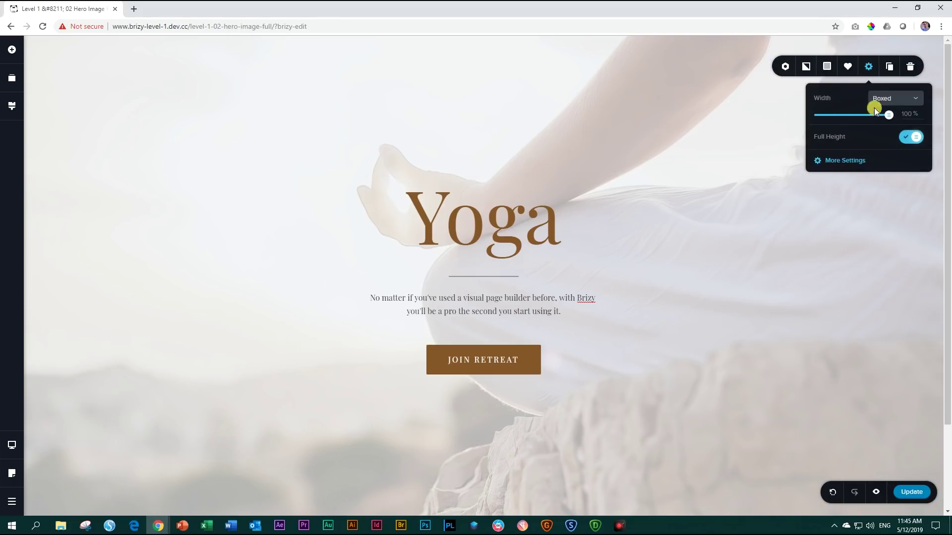
pyautogui.click(891, 261)
# Step: Switch to the tablet layout and bring up the subtext paragraph's settings
pyautogui.moveTo(12, 445)
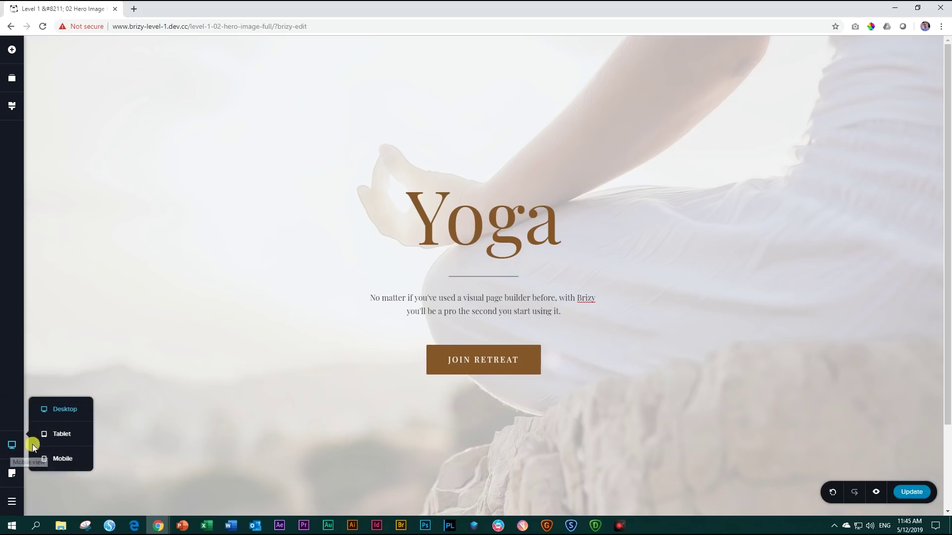
pyautogui.click(51, 439)
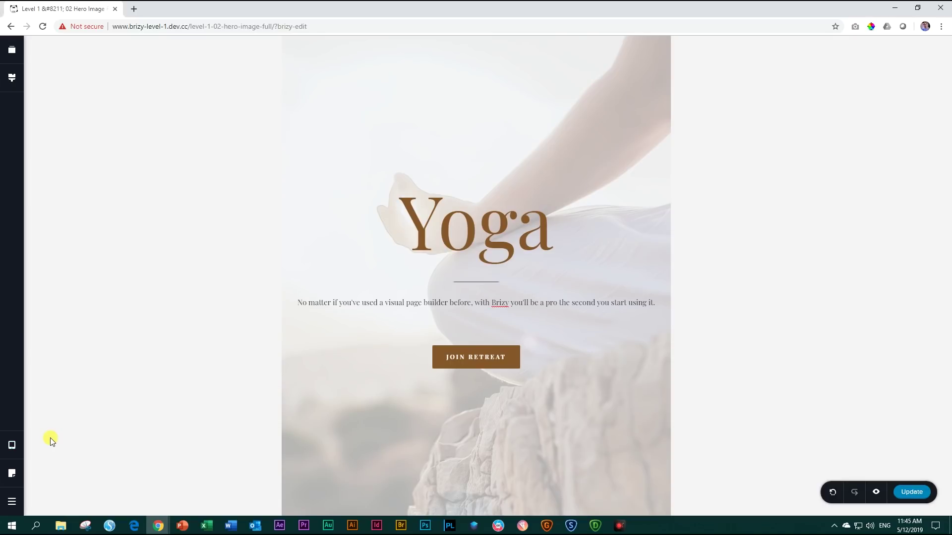
pyautogui.click(372, 305)
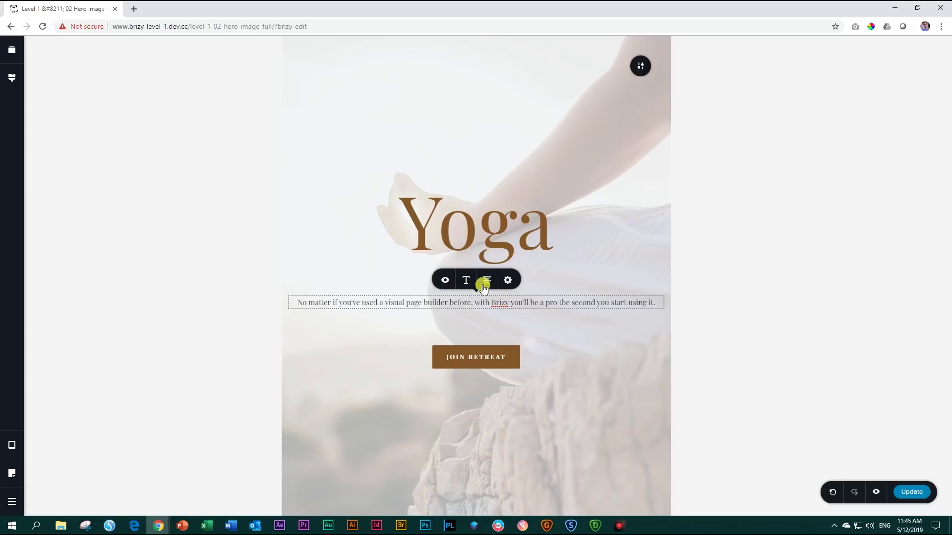
pyautogui.click(505, 281)
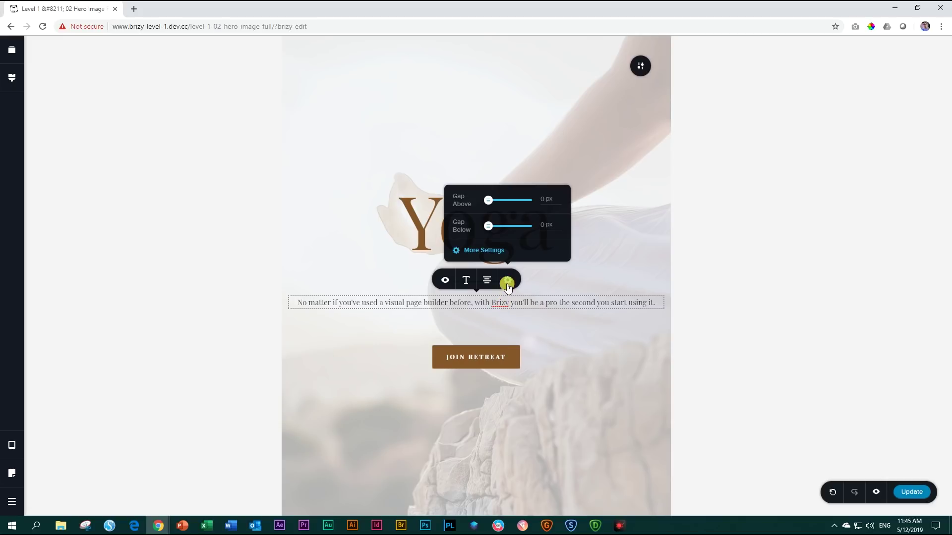
# Step: In tablet view, give the subtext paragraph 150 px right and left padding
pyautogui.click(490, 254)
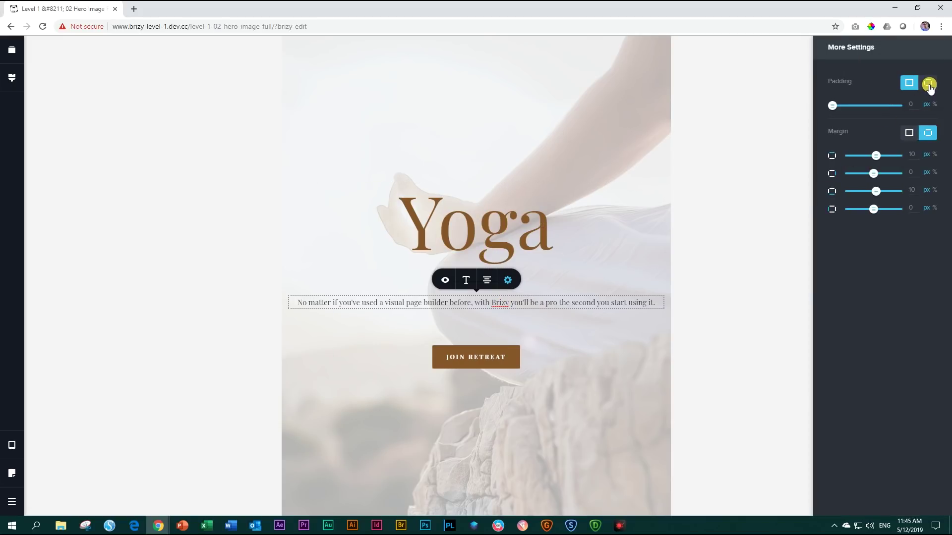
pyautogui.click(928, 84)
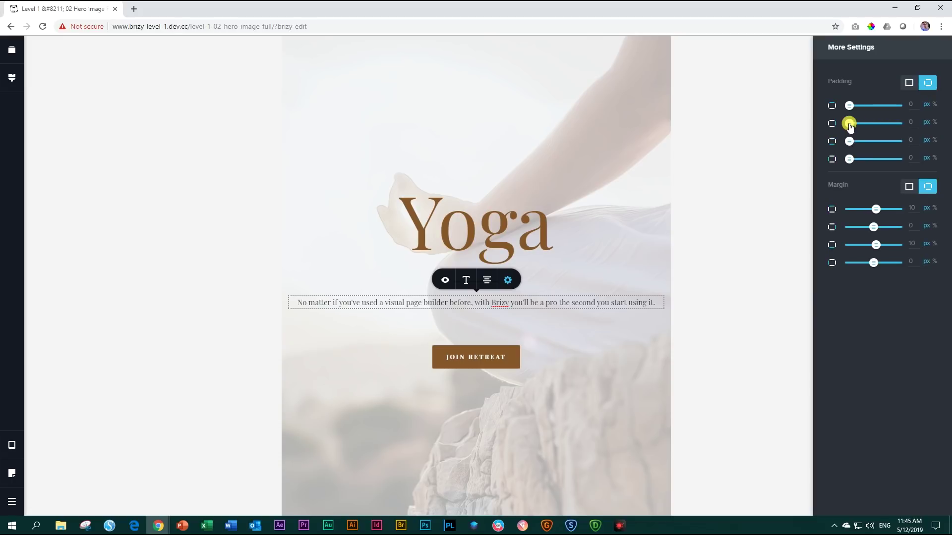
pyautogui.moveTo(849, 123); pyautogui.dragTo(903, 132)
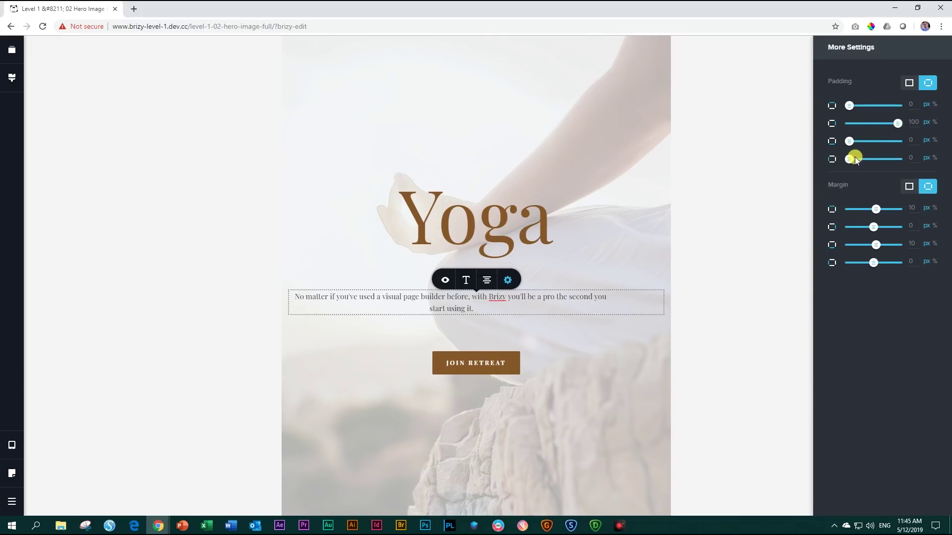
pyautogui.moveTo(850, 158); pyautogui.dragTo(919, 165)
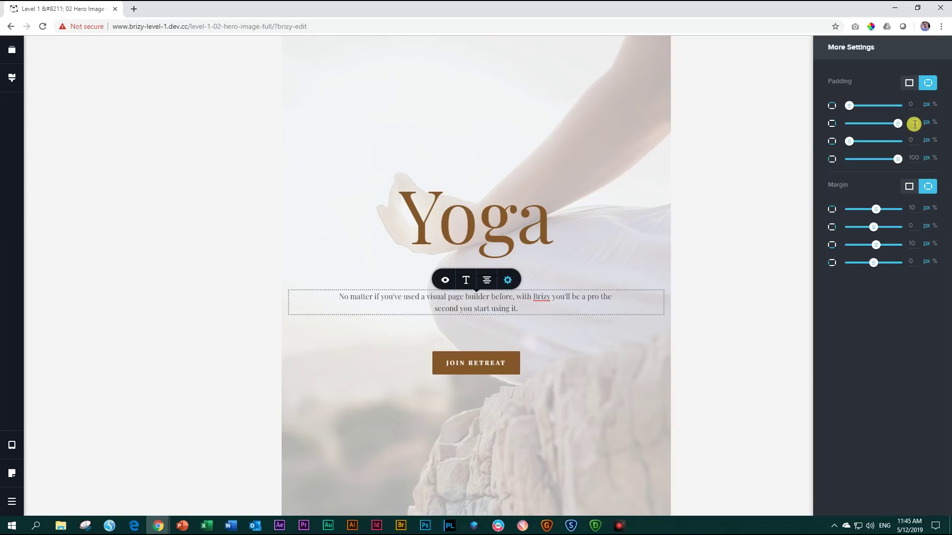
pyautogui.doubleClick(914, 123)
pyautogui.write('150')
pyautogui.doubleClick(914, 158)
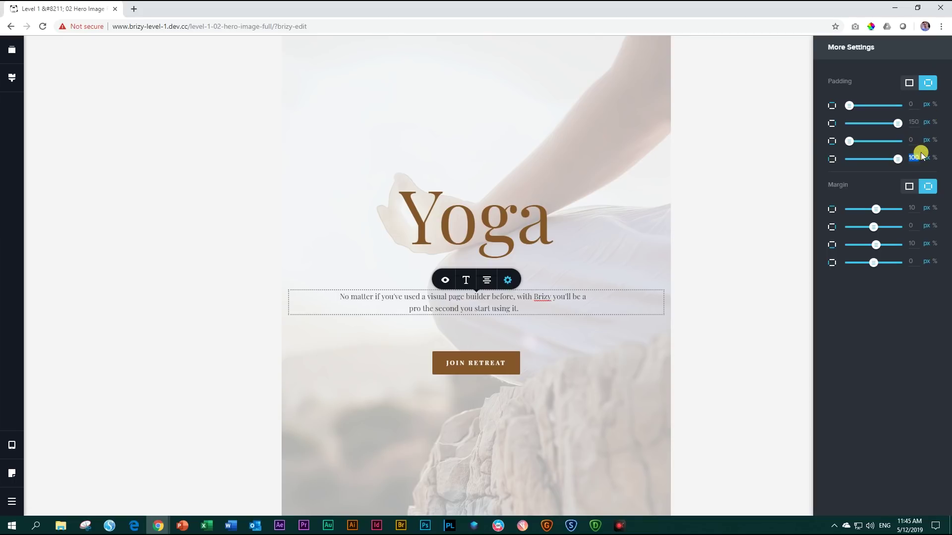
pyautogui.write('150')
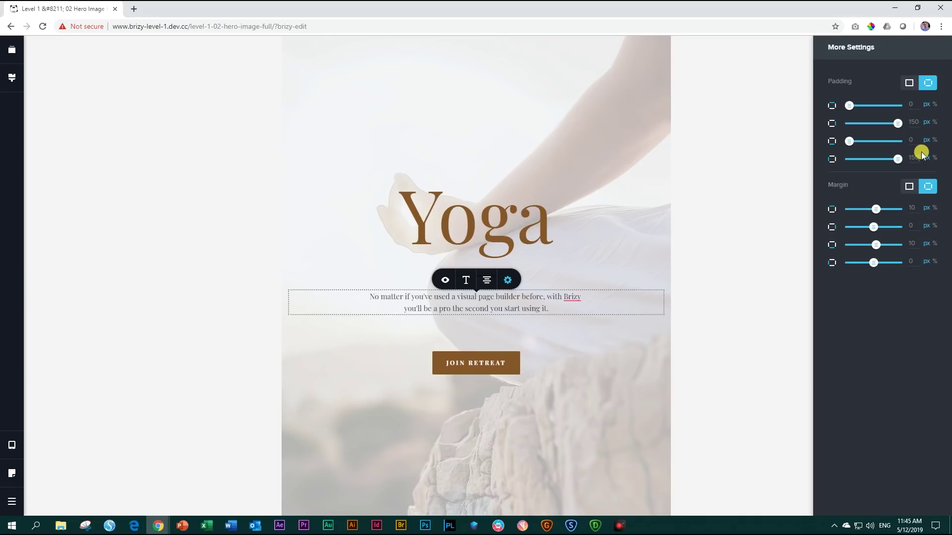
pyautogui.click(624, 381)
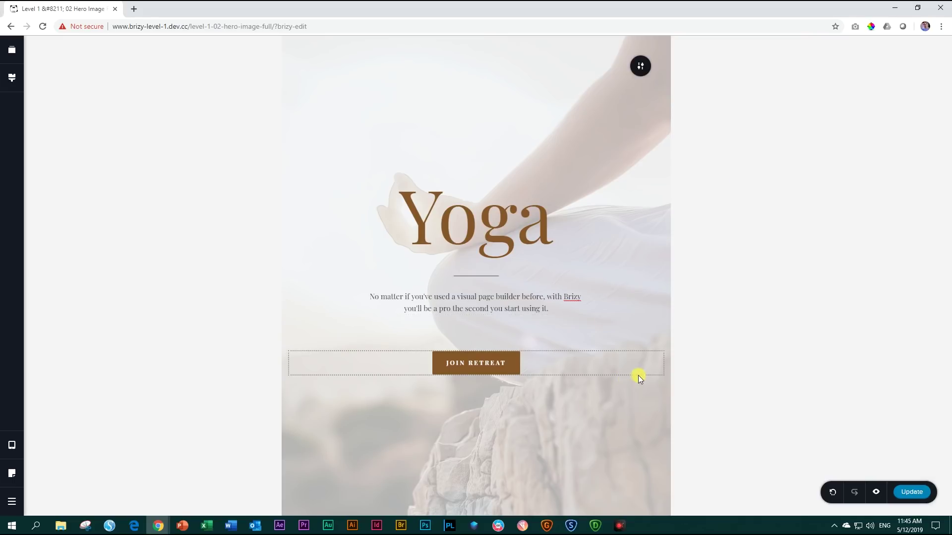
# Step: Switch the editor preview to the mobile layout to view the hero at phone width
pyautogui.moveTo(11, 449)
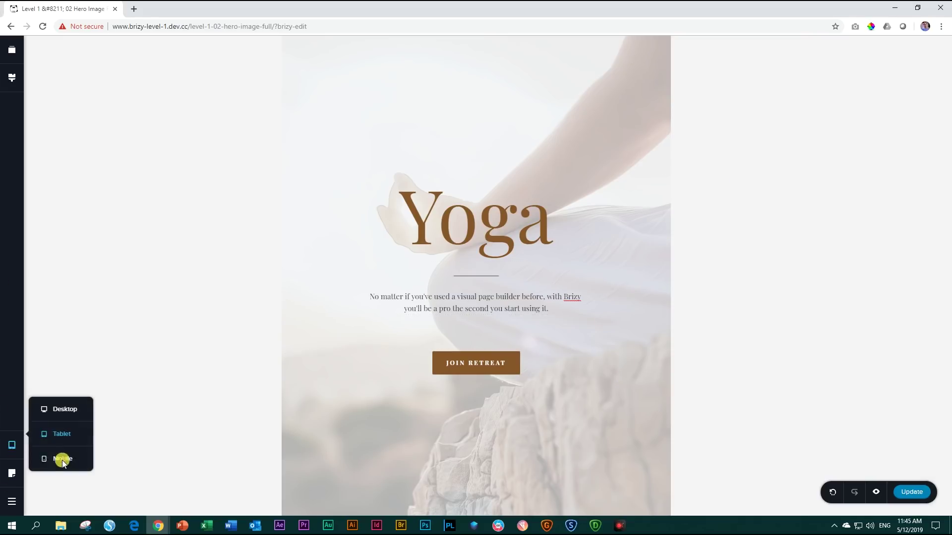
pyautogui.click(63, 459)
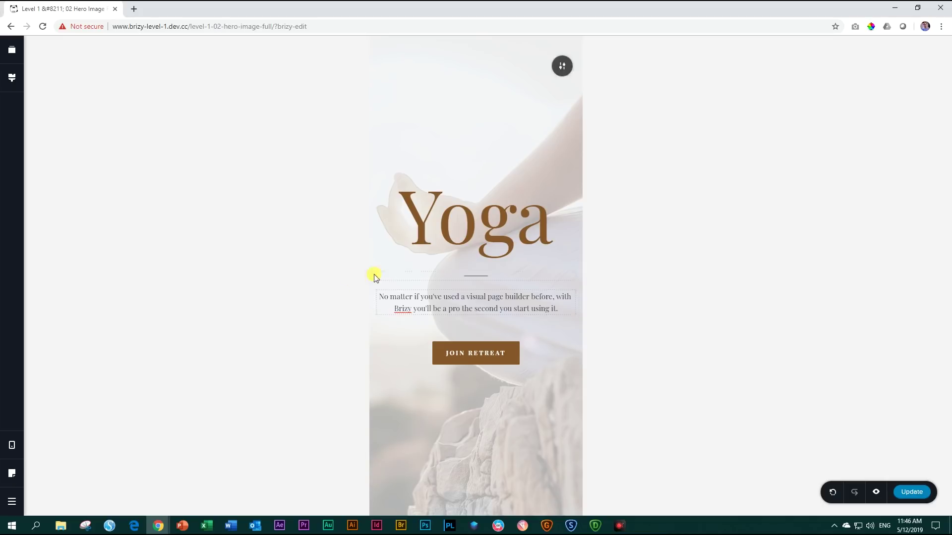
pyautogui.click(13, 446)
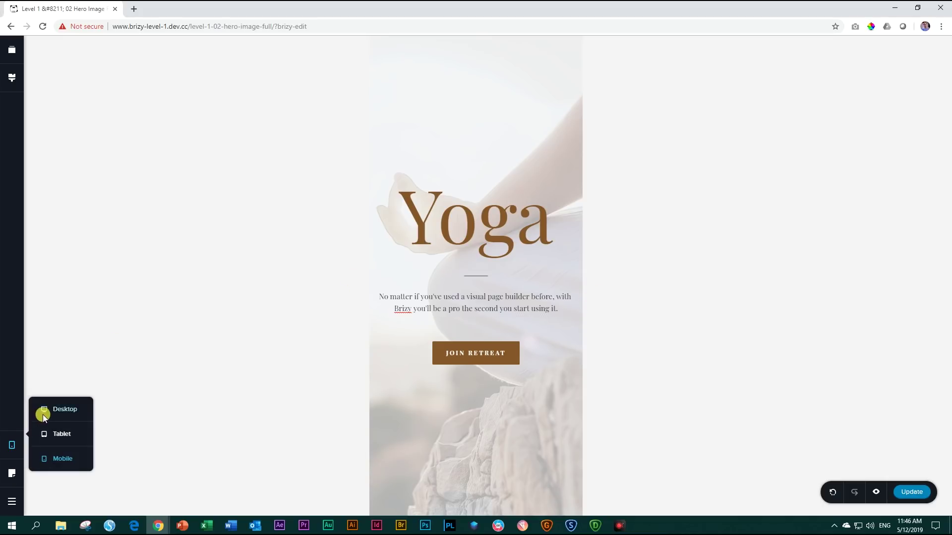
# Step: Cycle the preview through desktop, tablet and mobile layouts, ending back on desktop
pyautogui.click(61, 412)
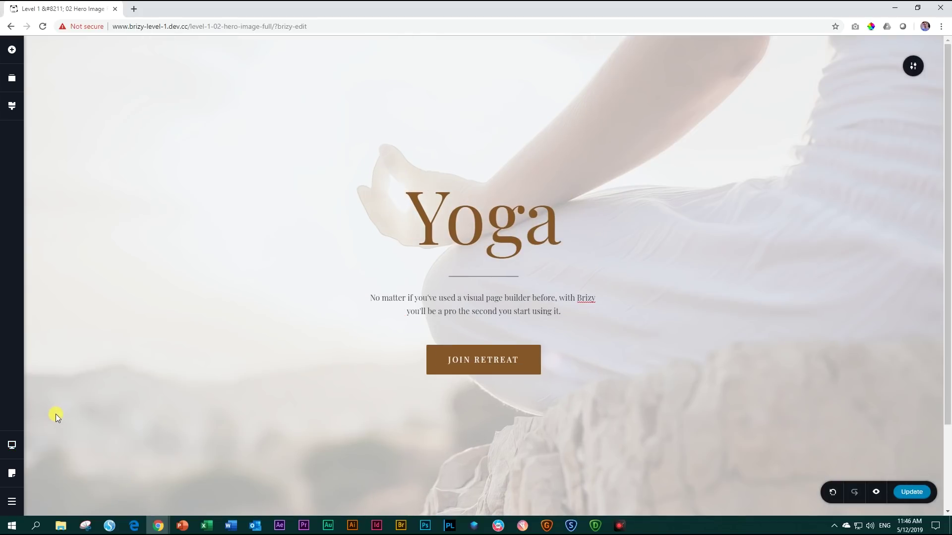
pyautogui.click(11, 444)
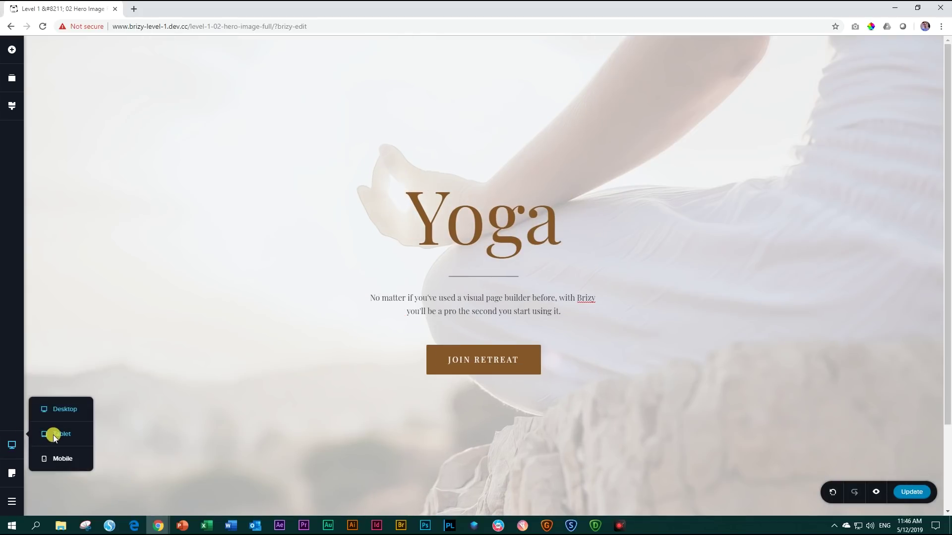
pyautogui.click(53, 435)
pyautogui.click(15, 446)
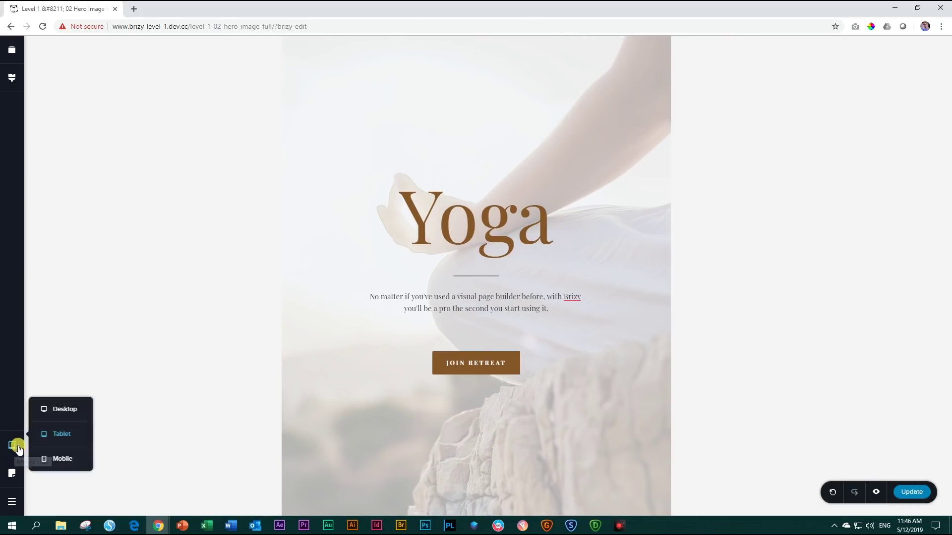
pyautogui.click(49, 459)
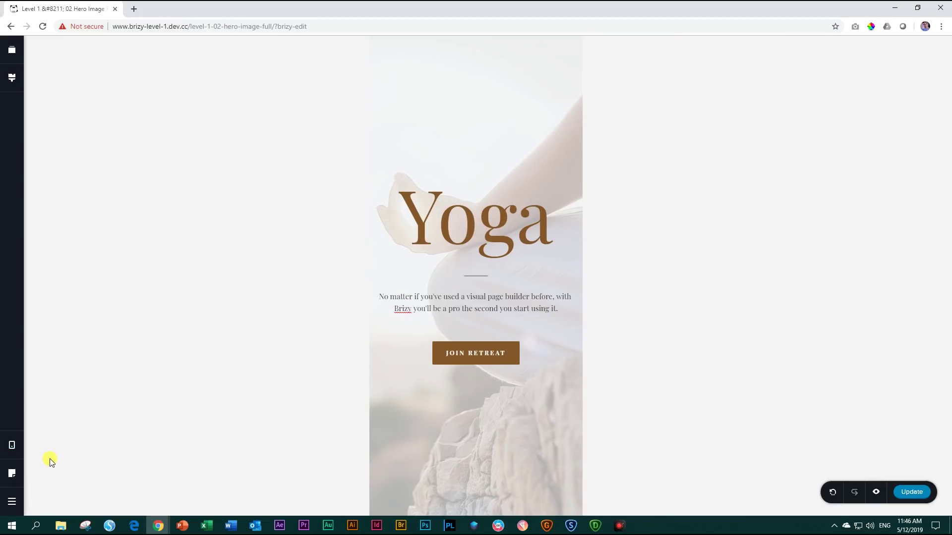
pyautogui.click(14, 448)
pyautogui.click(47, 411)
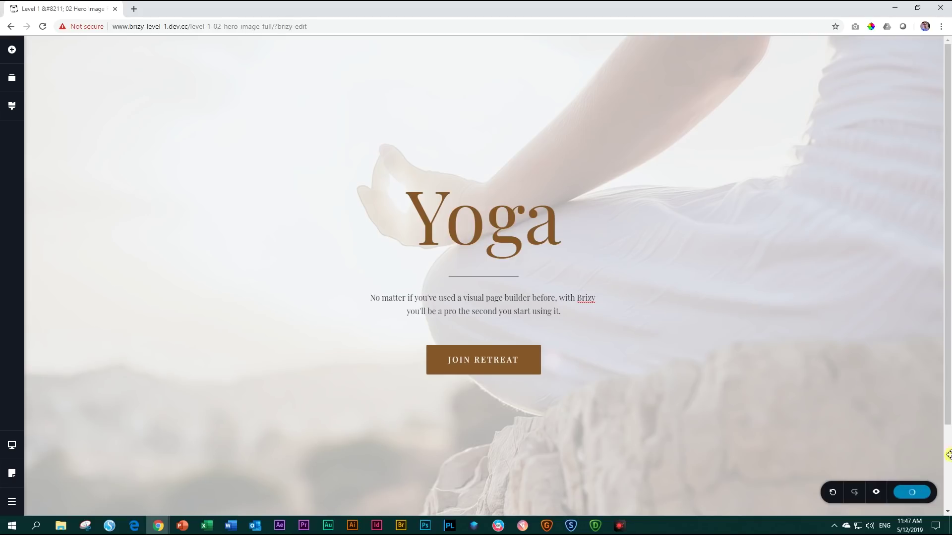
# Step: Save the yoga hero page with Update
pyautogui.click(923, 491)
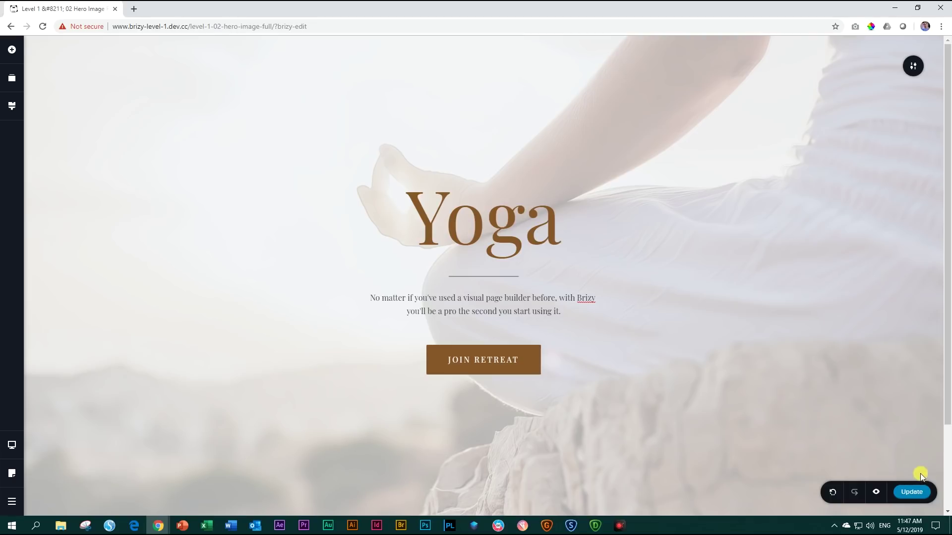